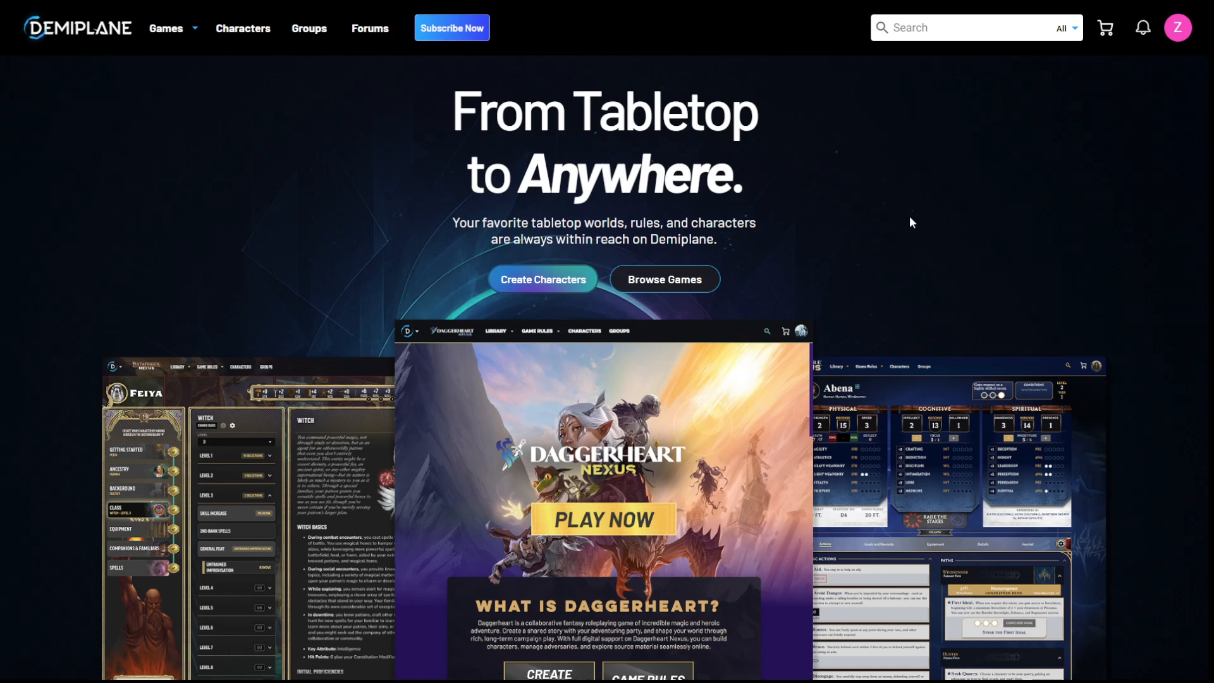
Open the My Characters list and delete the Starfinder 2e character Ravelin, entering "delete" as confirmation.
left_click(173, 33)
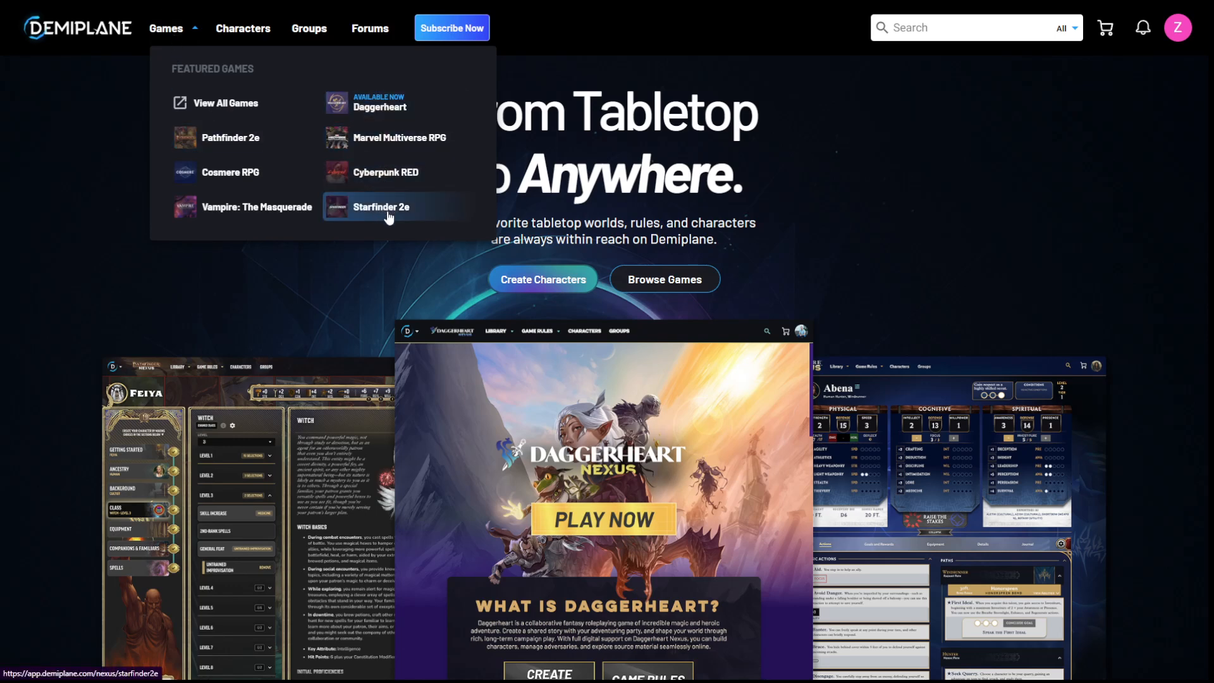
left_click(516, 288)
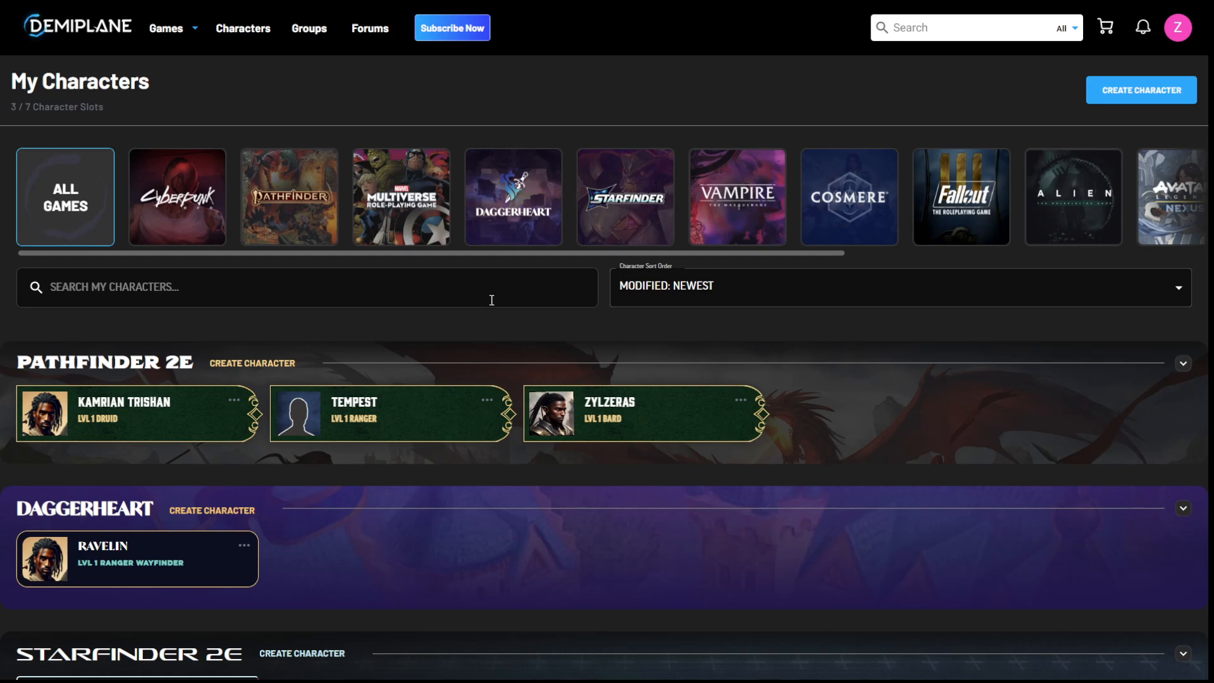
scroll(366, 366, "down", 3)
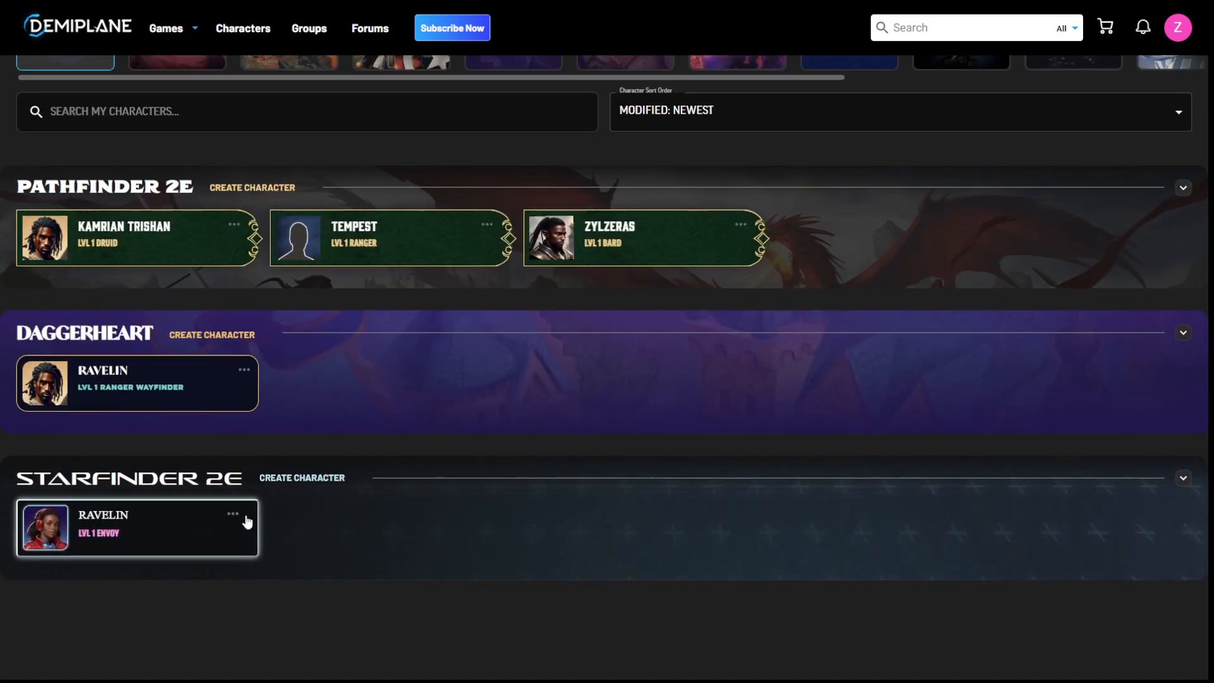
left_click(233, 518)
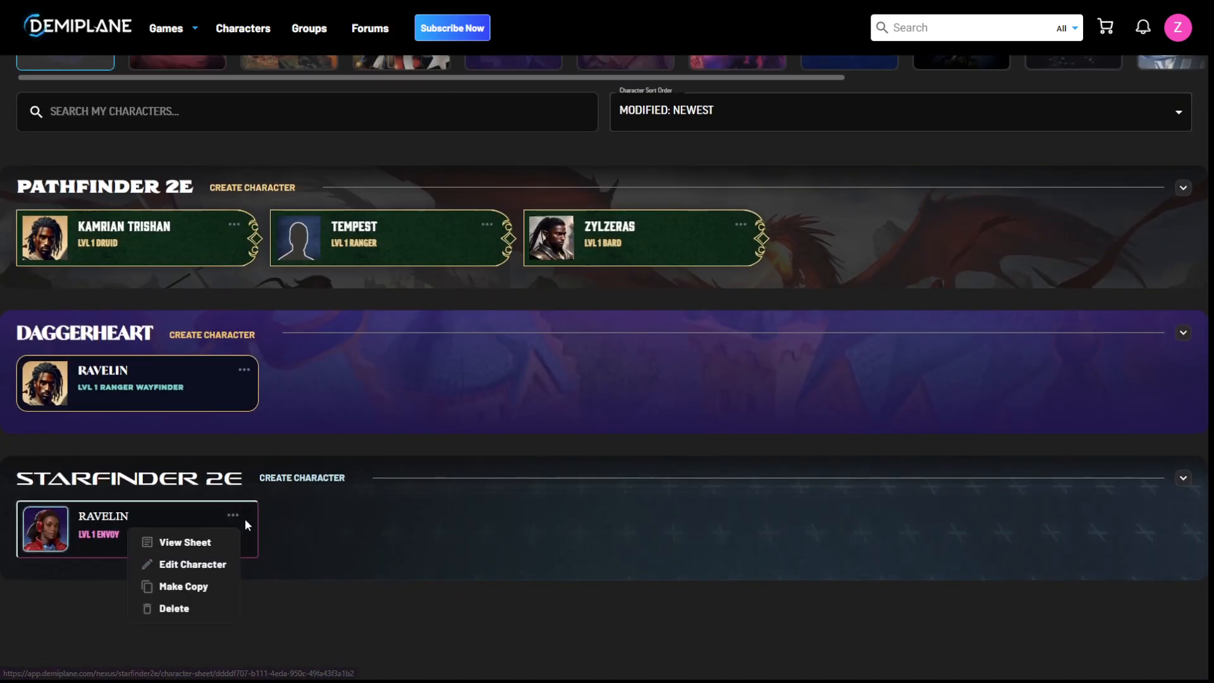
left_click(196, 611)
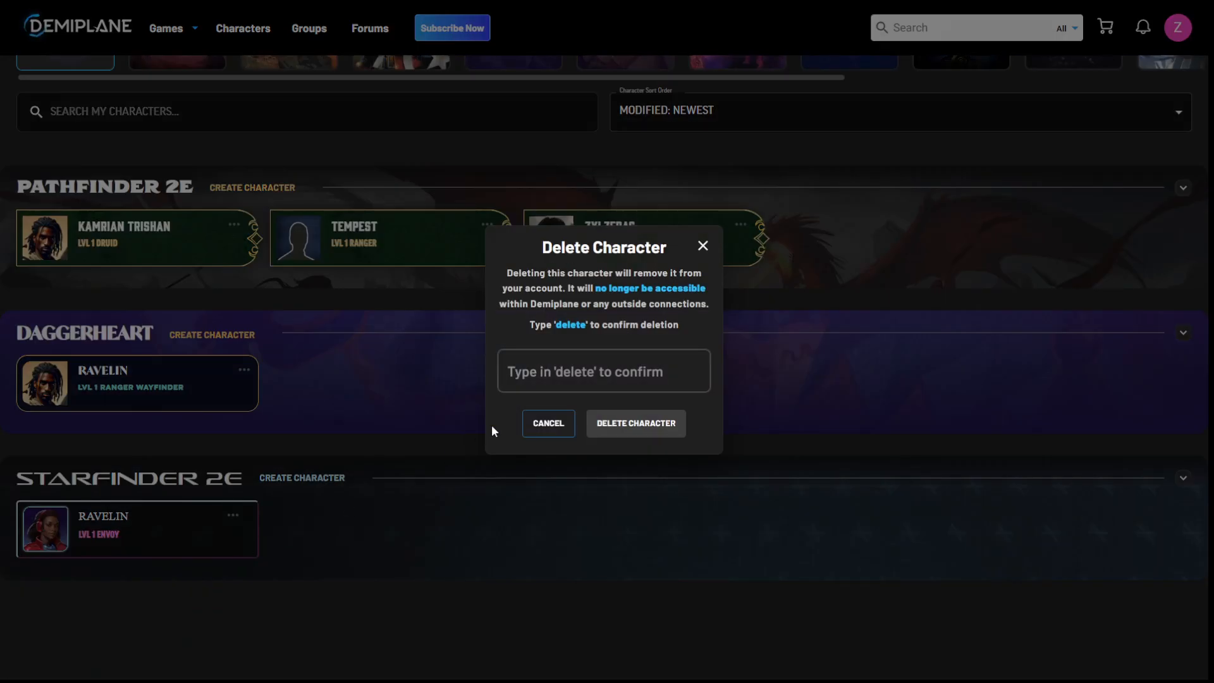
left_click(539, 374)
type("delete")
key("Return")
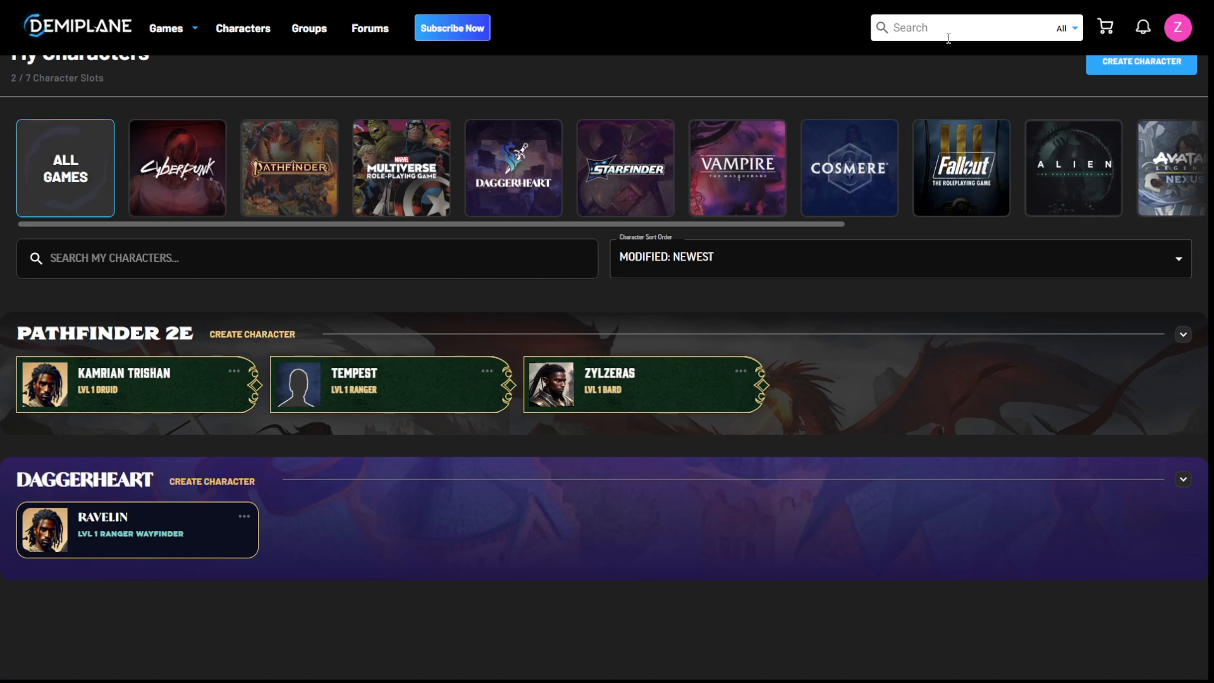
Filter the character list to Starfinder and start creating a new character.
scroll(1012, 76, "up", 1)
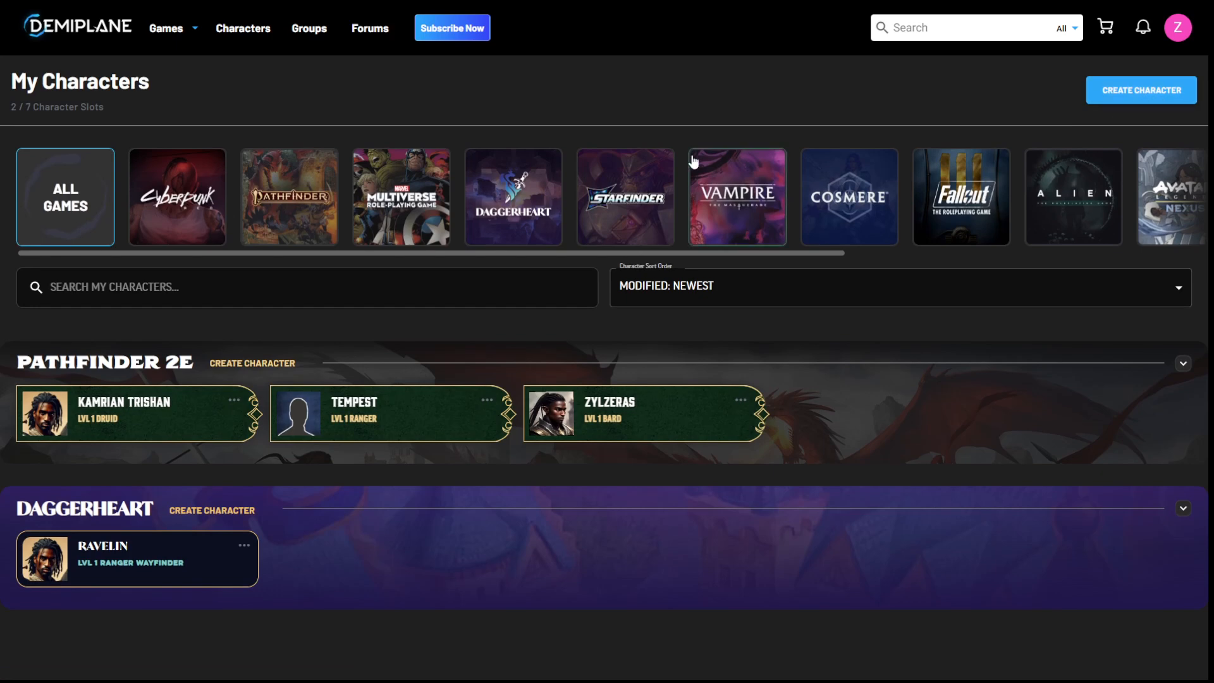
left_click(623, 189)
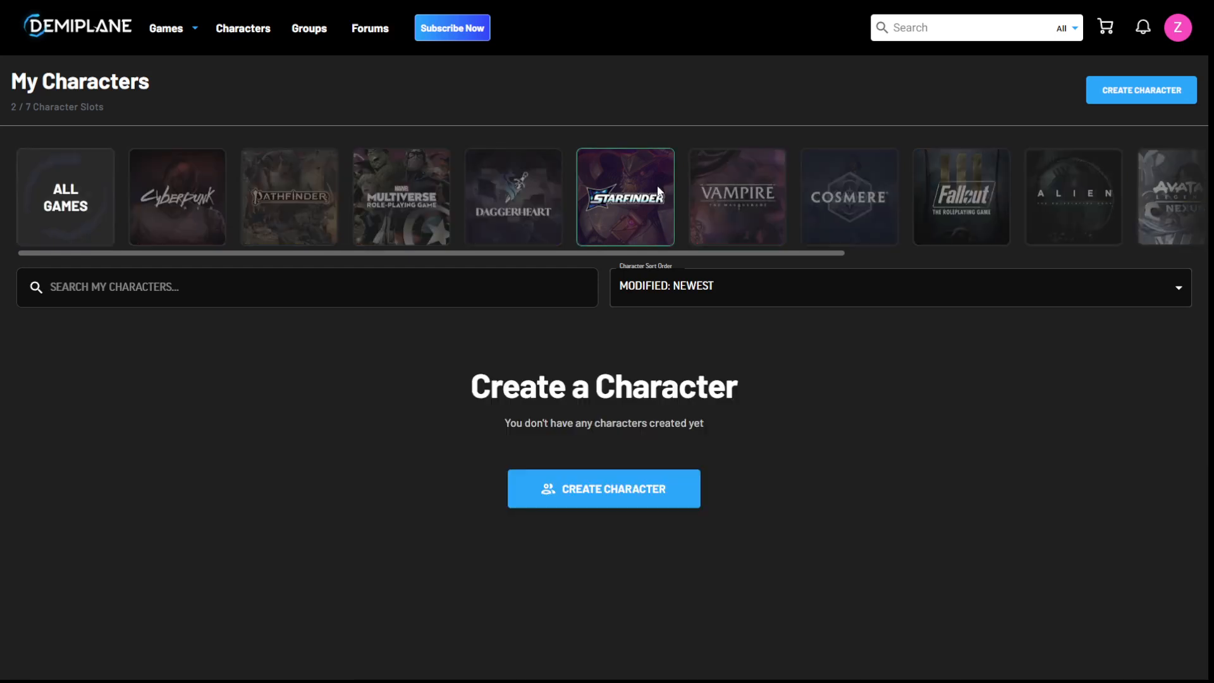
left_click(579, 500)
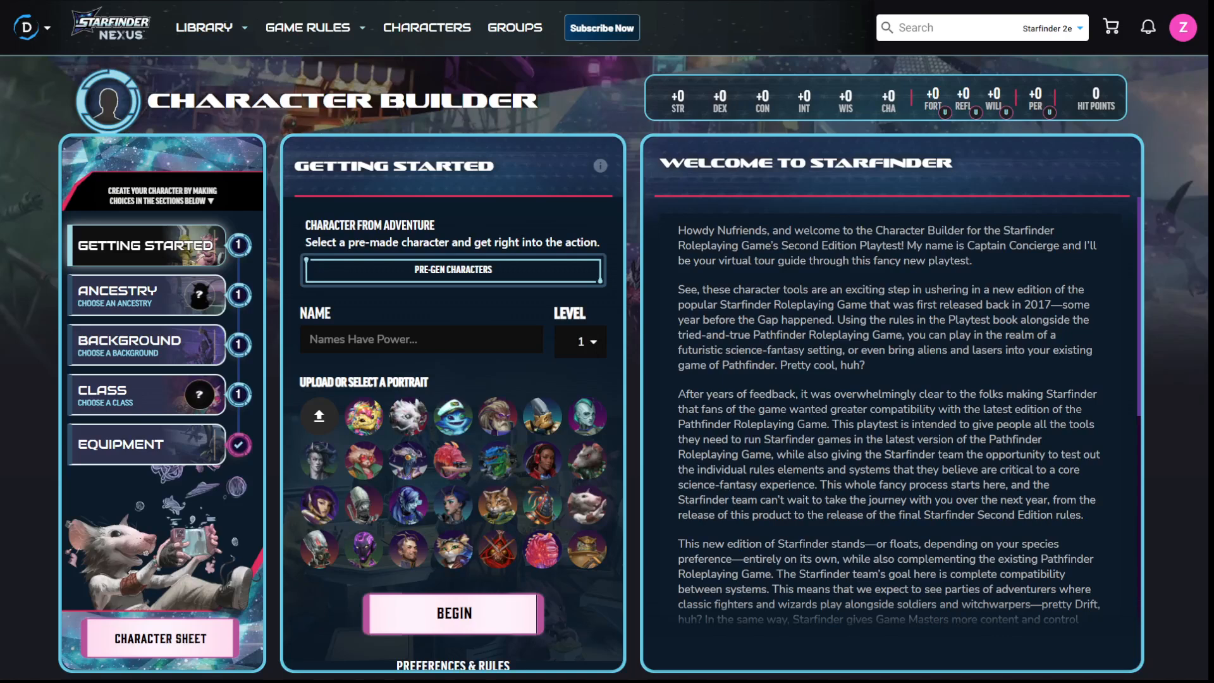
Name the character Ravelin, choose the portrait of the woman with the red headset, and proceed to the ancestry choice.
left_click(434, 334)
type("Ravelin")
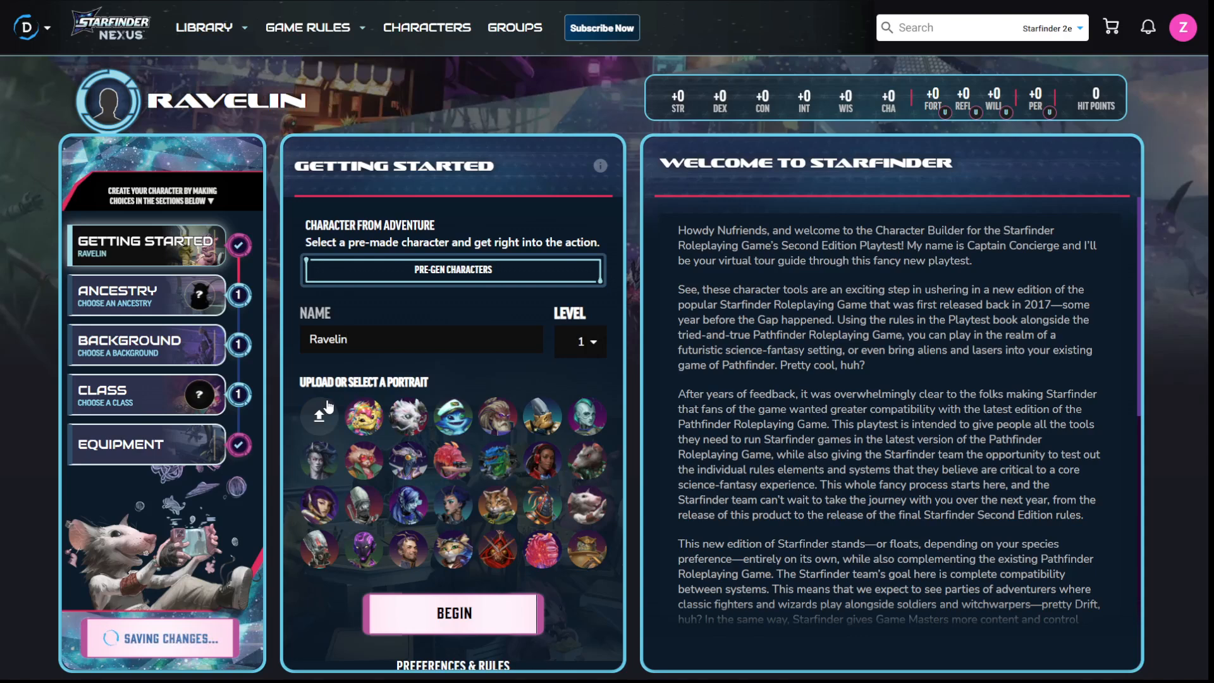
left_click(543, 462)
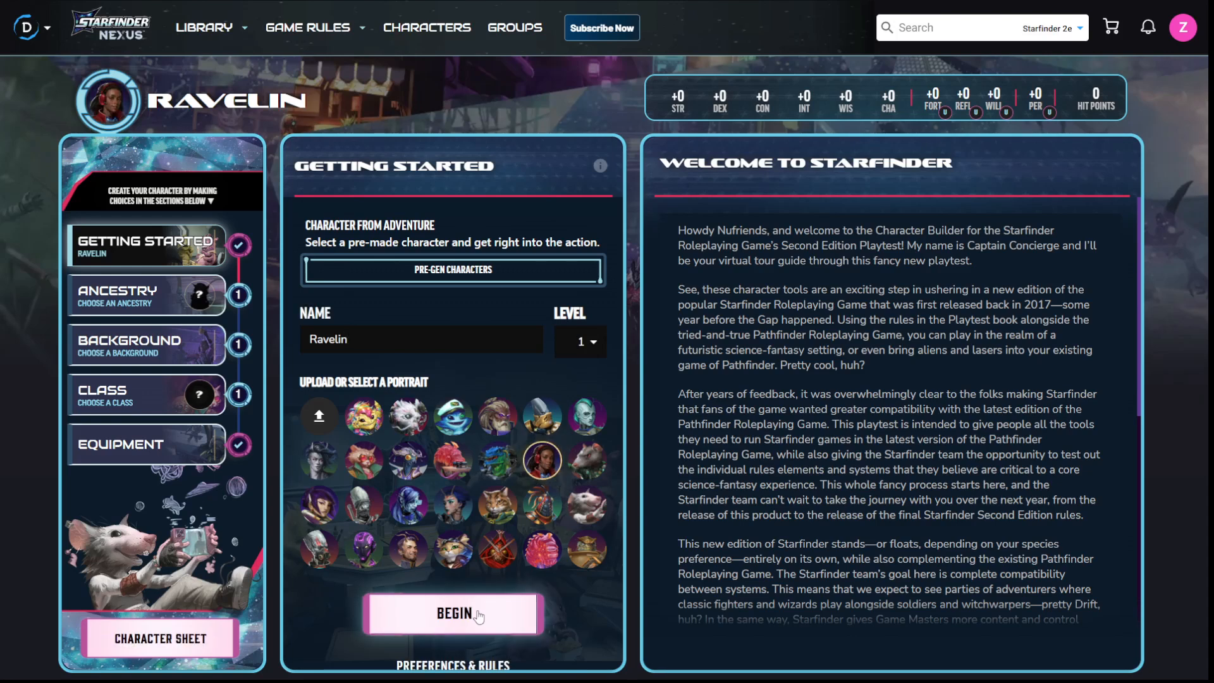
scroll(405, 475, "down", 1)
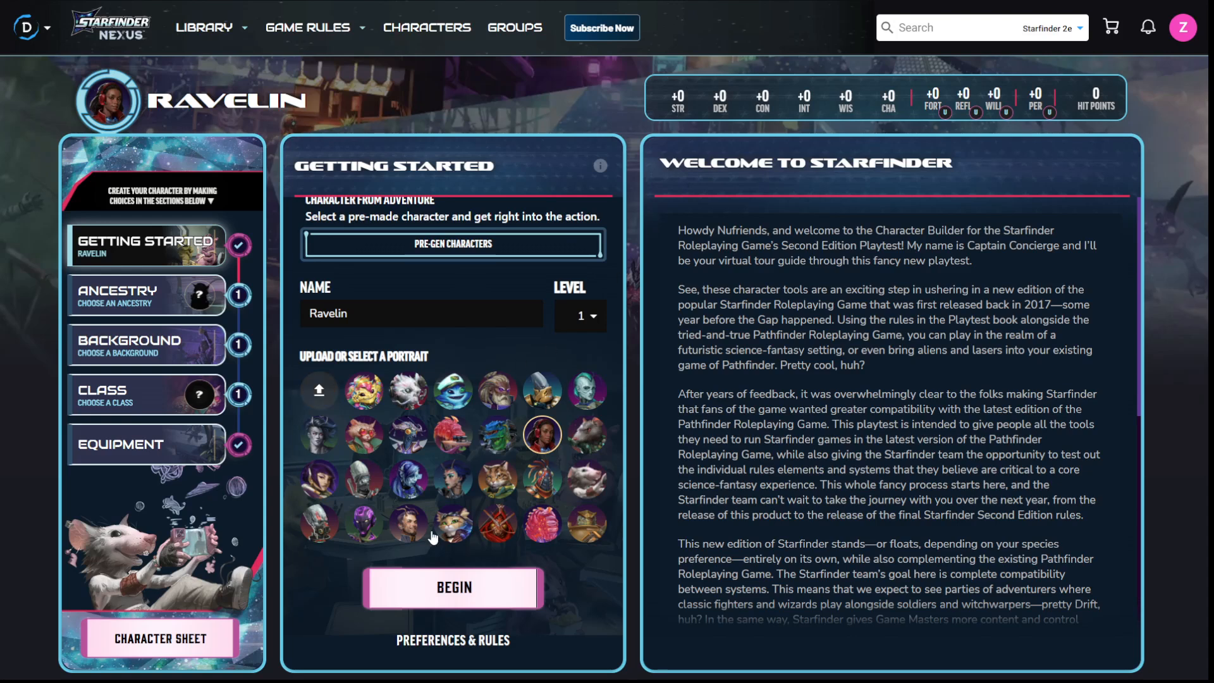
scroll(477, 584, "up", 1)
left_click(471, 608)
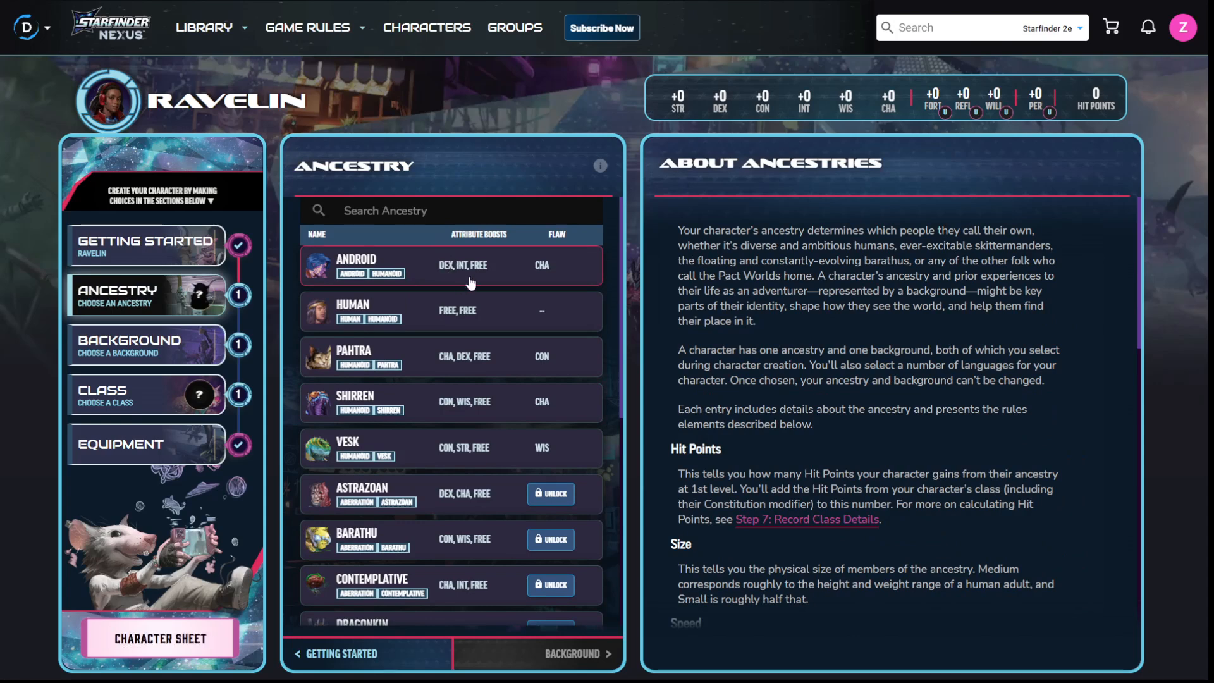
Review the Pahtra ancestry's traits and abilities and select it as the character's ancestry.
left_click(450, 357)
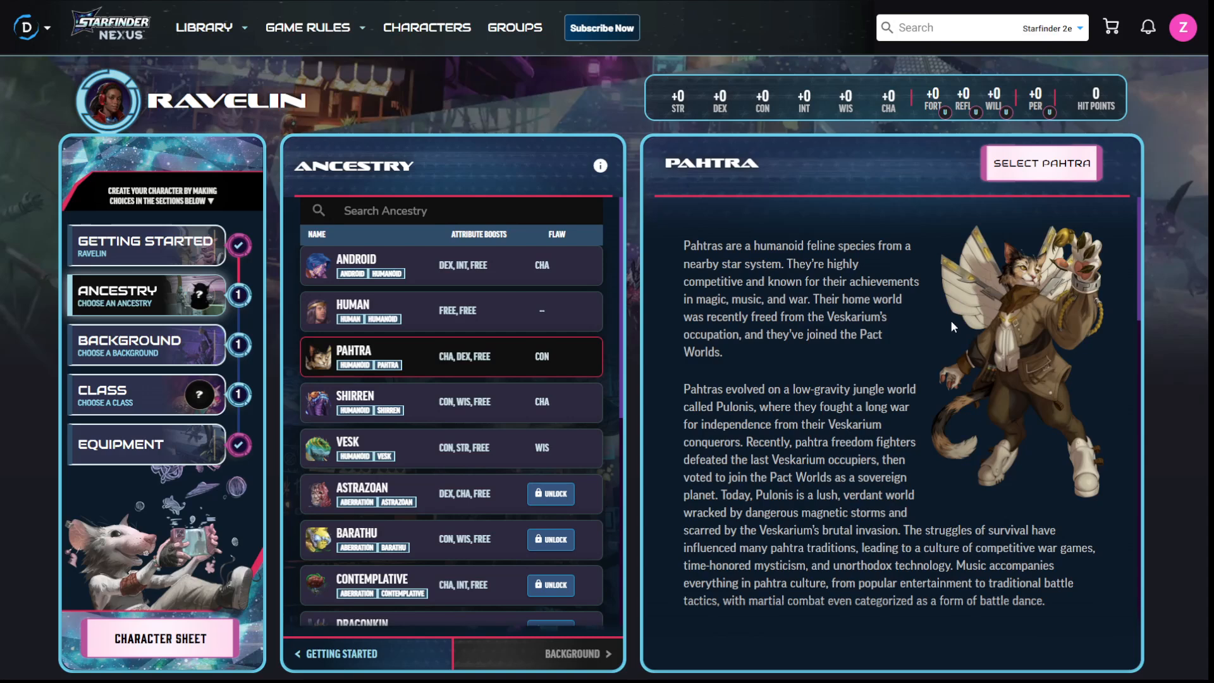
scroll(480, 442, "down", 6)
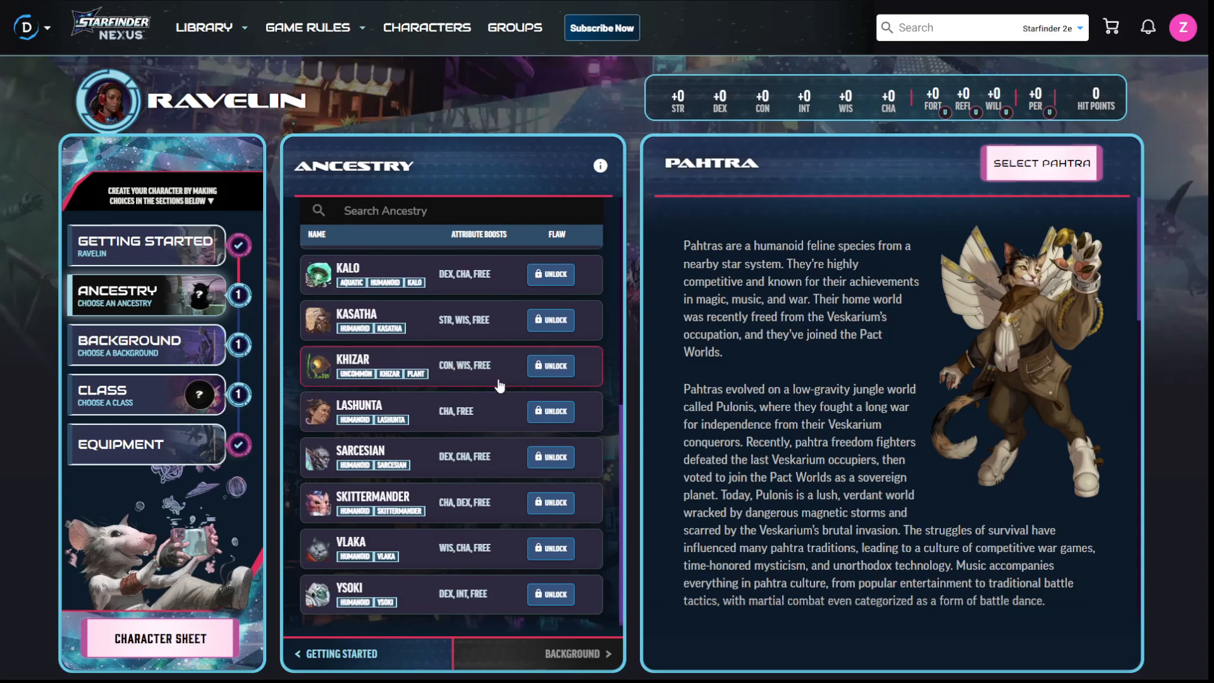
scroll(478, 370, "up", 5)
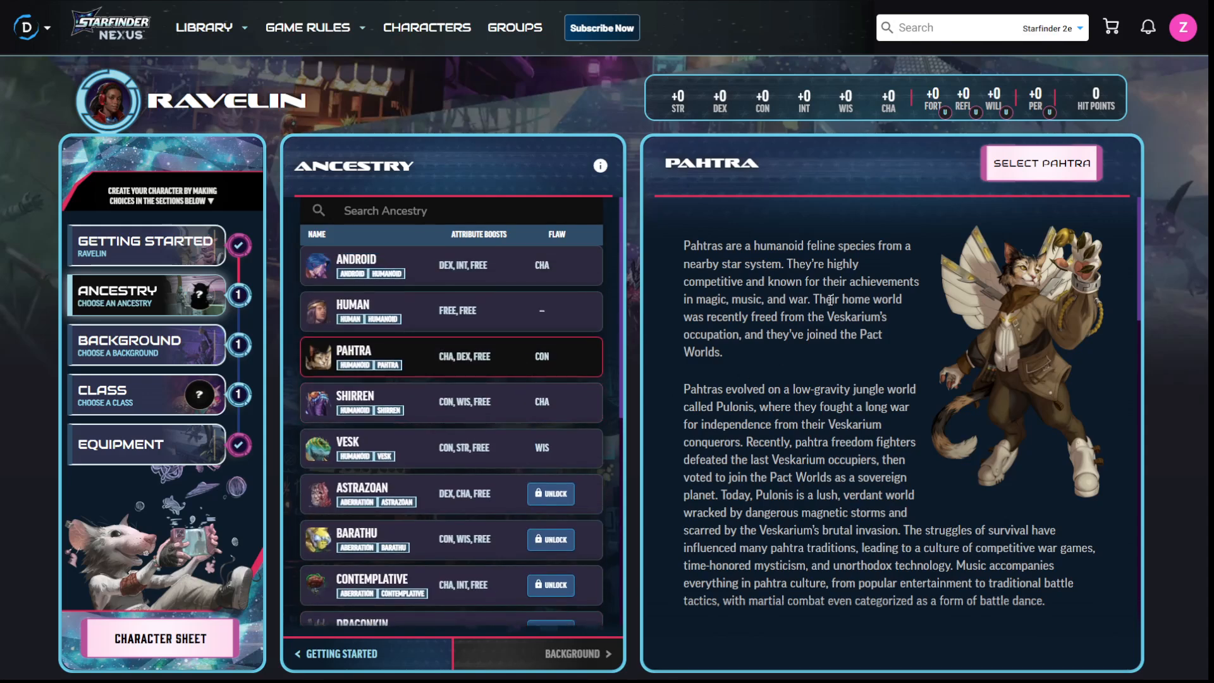
scroll(941, 297, "down", 5)
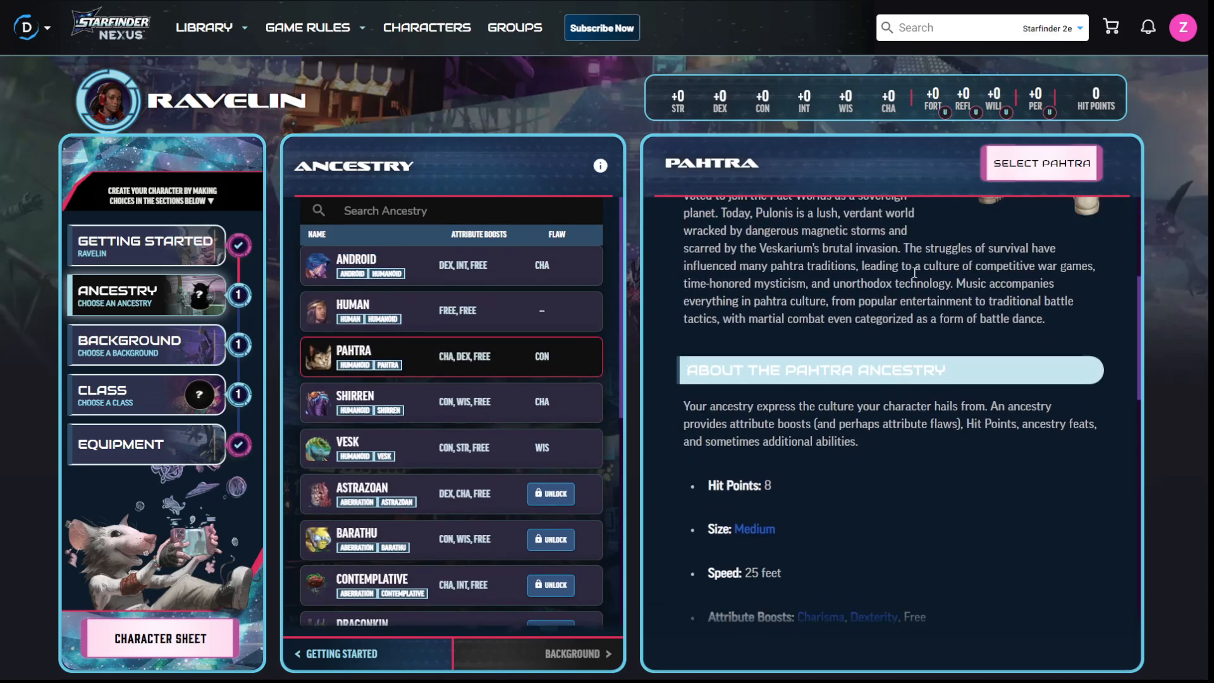
scroll(880, 288, "down", 3)
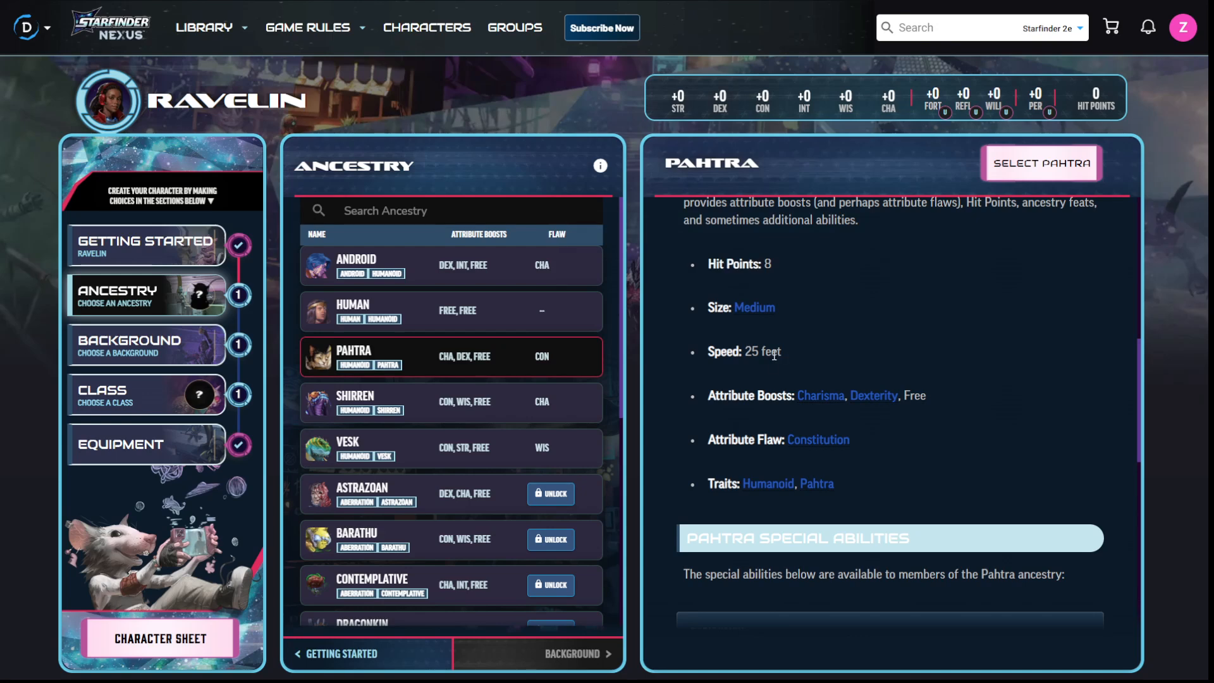
scroll(761, 355, "down", 1)
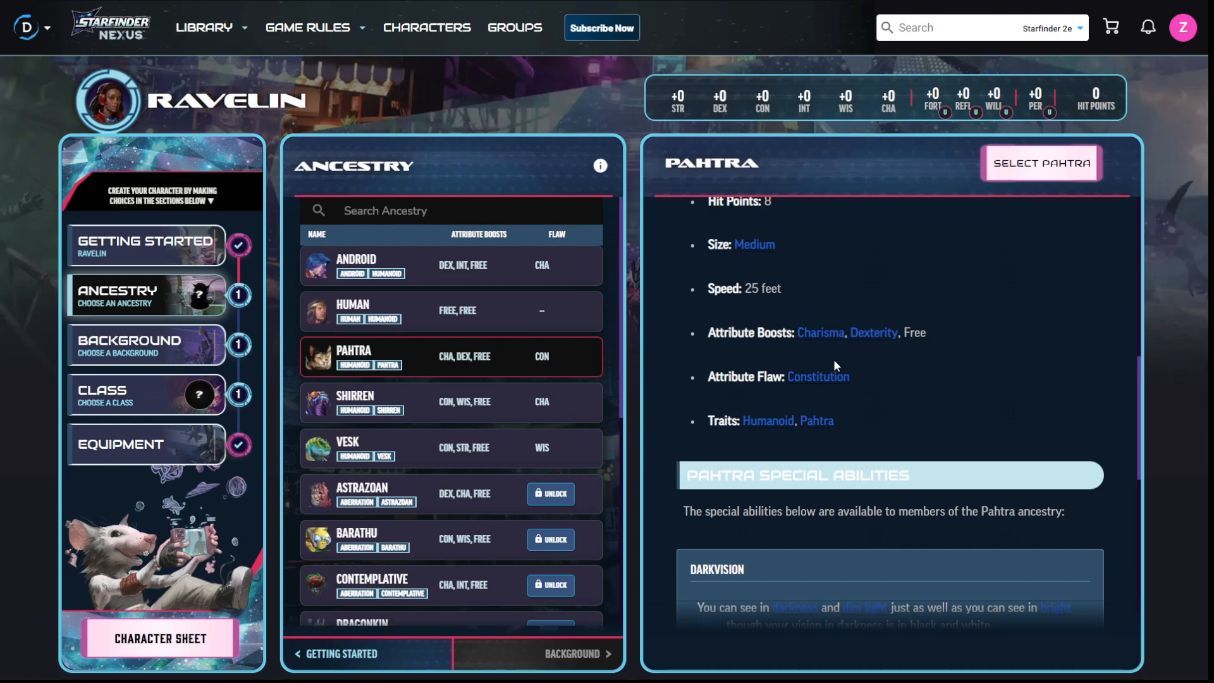
scroll(925, 353, "down", 2)
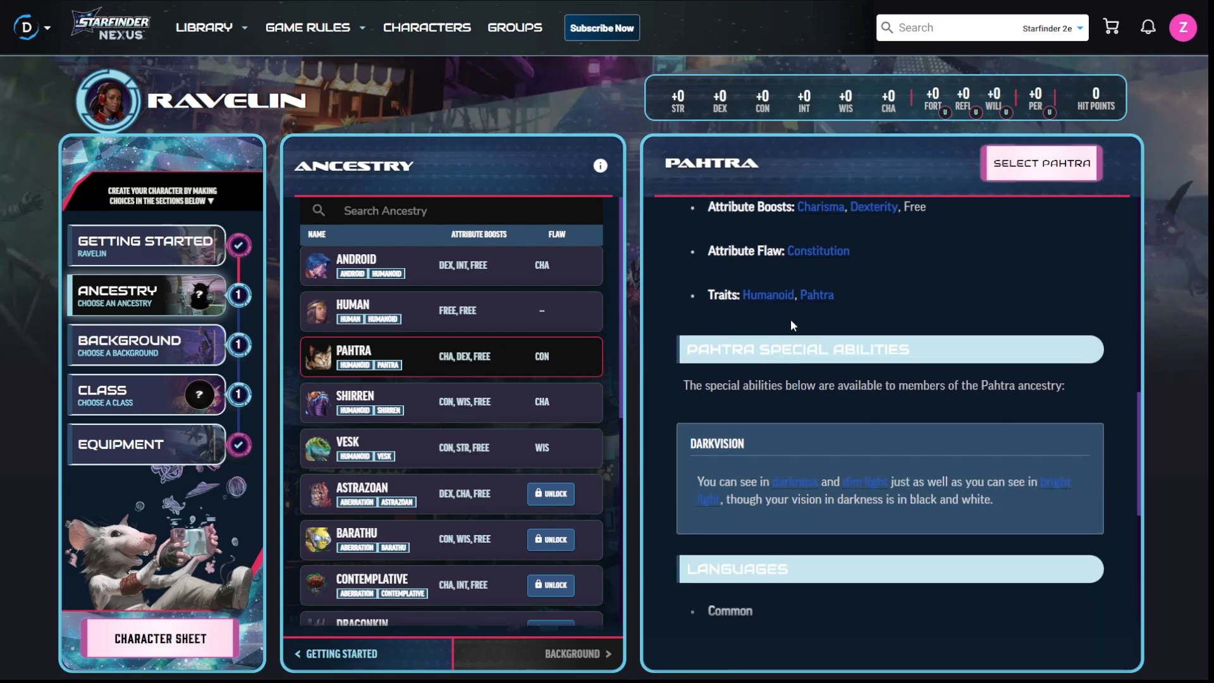
scroll(817, 302, "down", 3)
scroll(1010, 249, "up", 4)
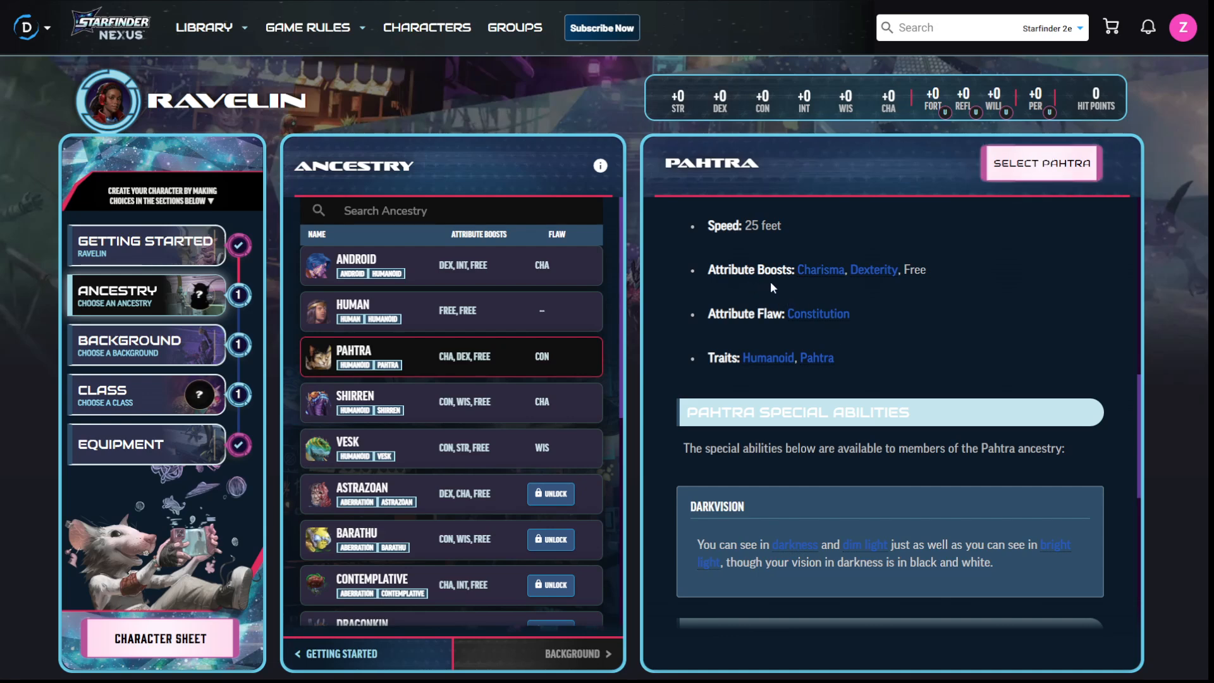
left_click(1033, 177)
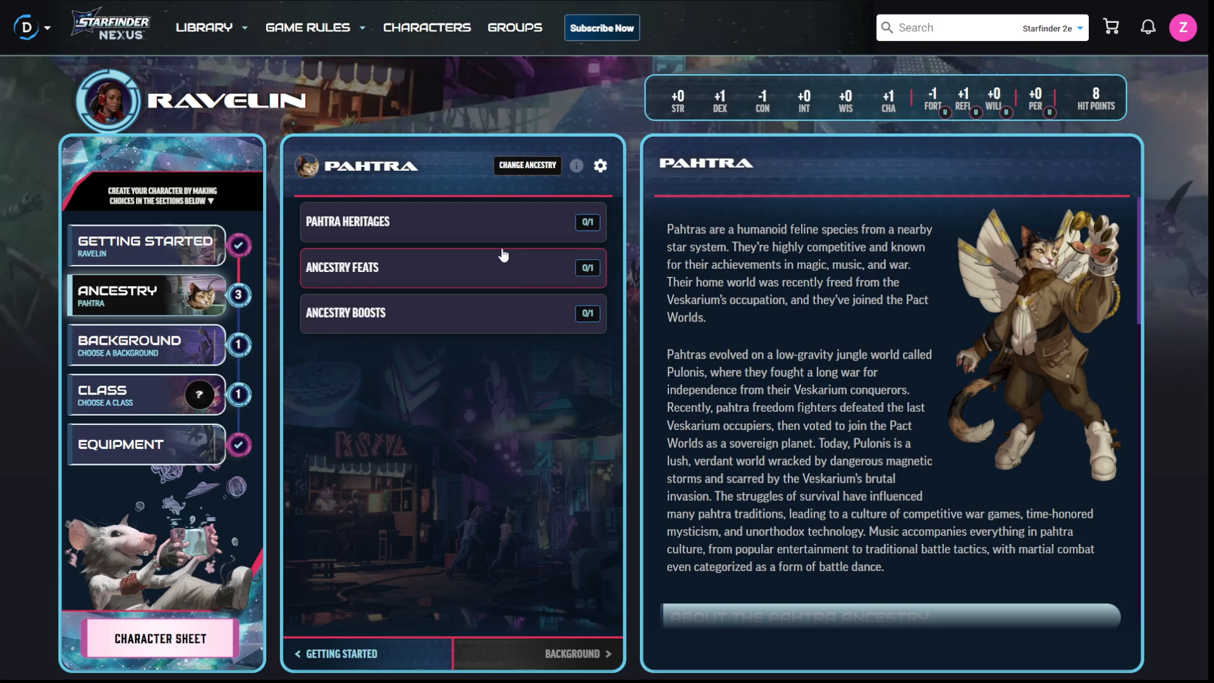
Read the Hunter-Stalker Pahtra description and select it as the character's heritage.
left_click(493, 221)
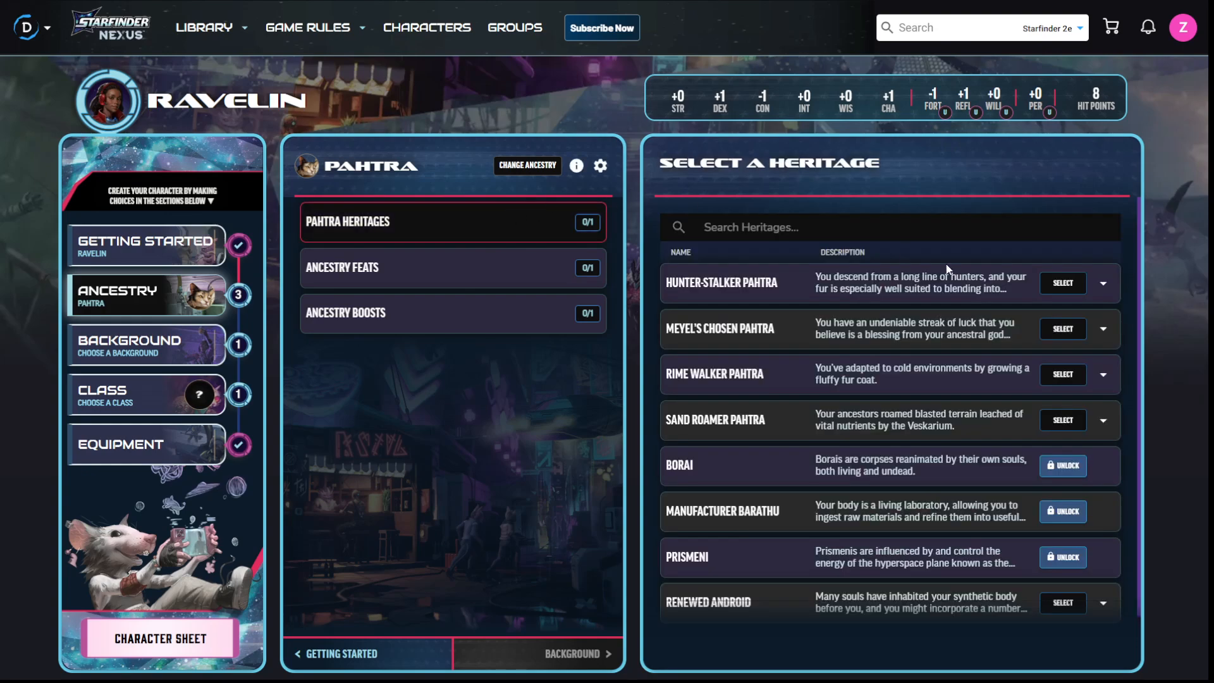
left_click(1104, 284)
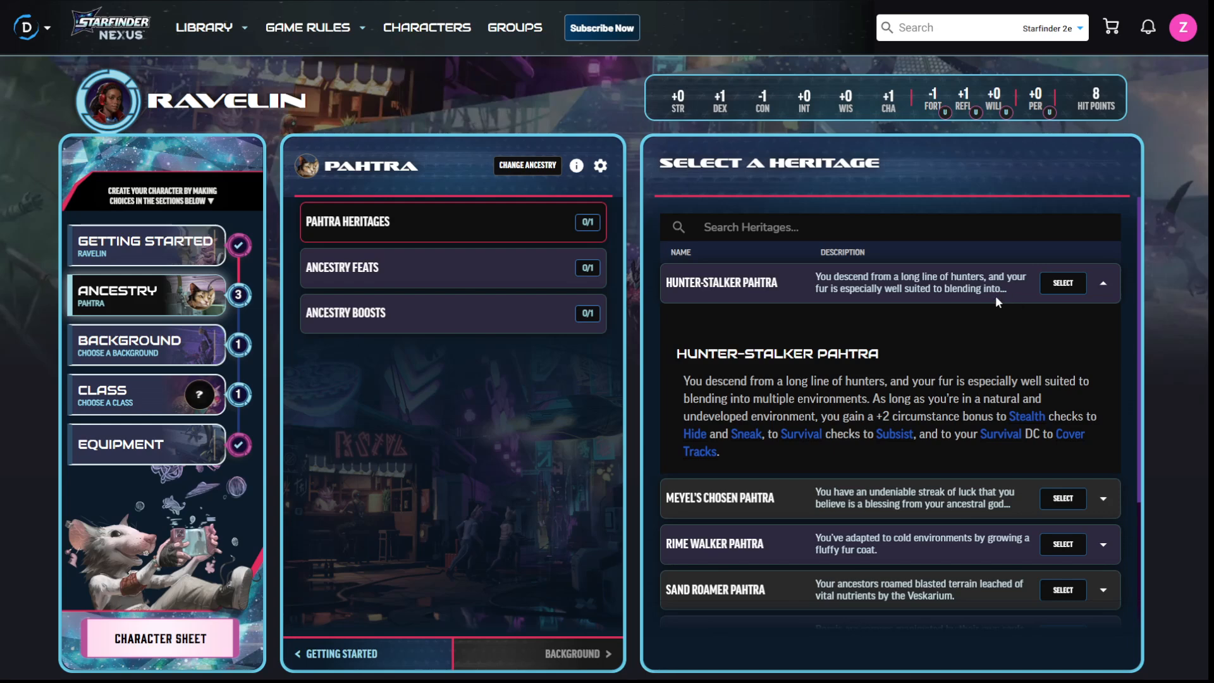
scroll(1000, 300, "down", 1)
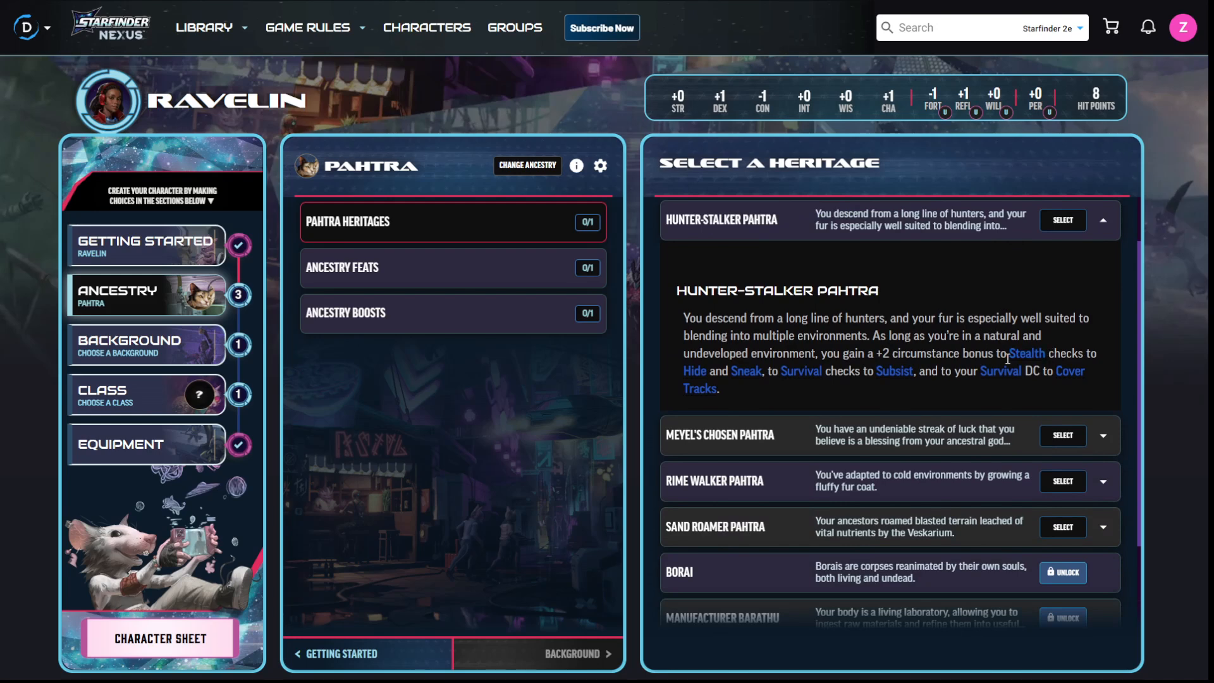
mouse_move(1022, 354)
scroll(938, 294, "down", 2)
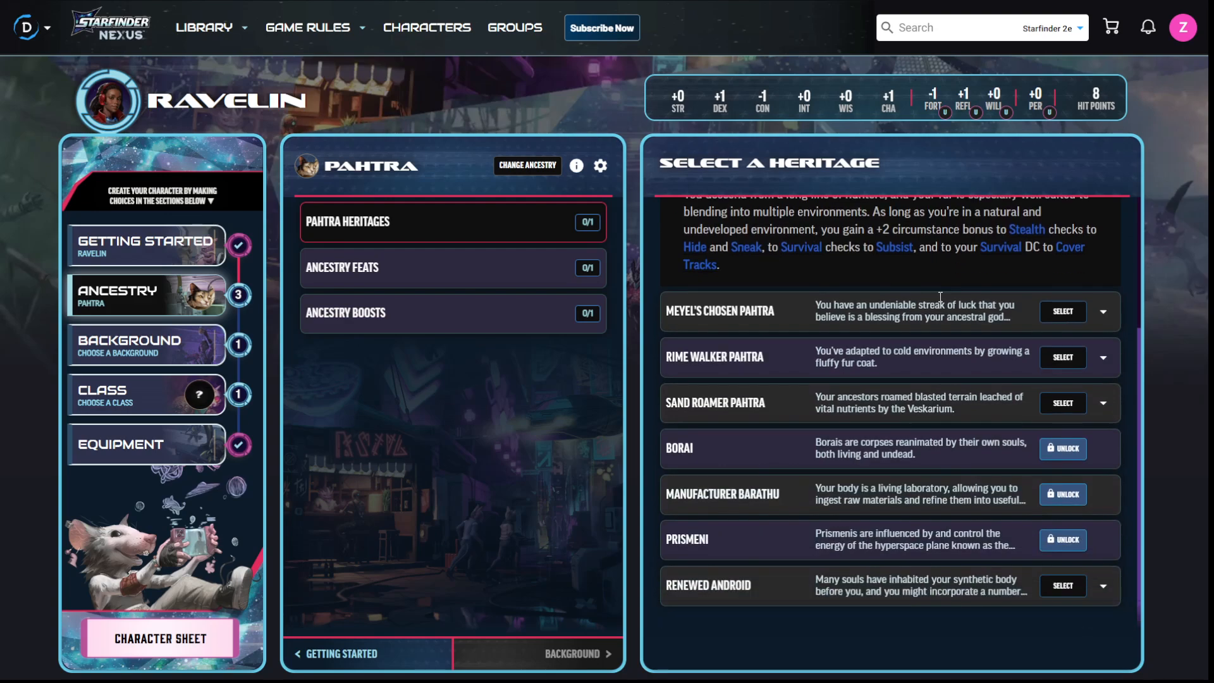
scroll(939, 295, "up", 2)
scroll(966, 298, "down", 2)
scroll(964, 290, "up", 2)
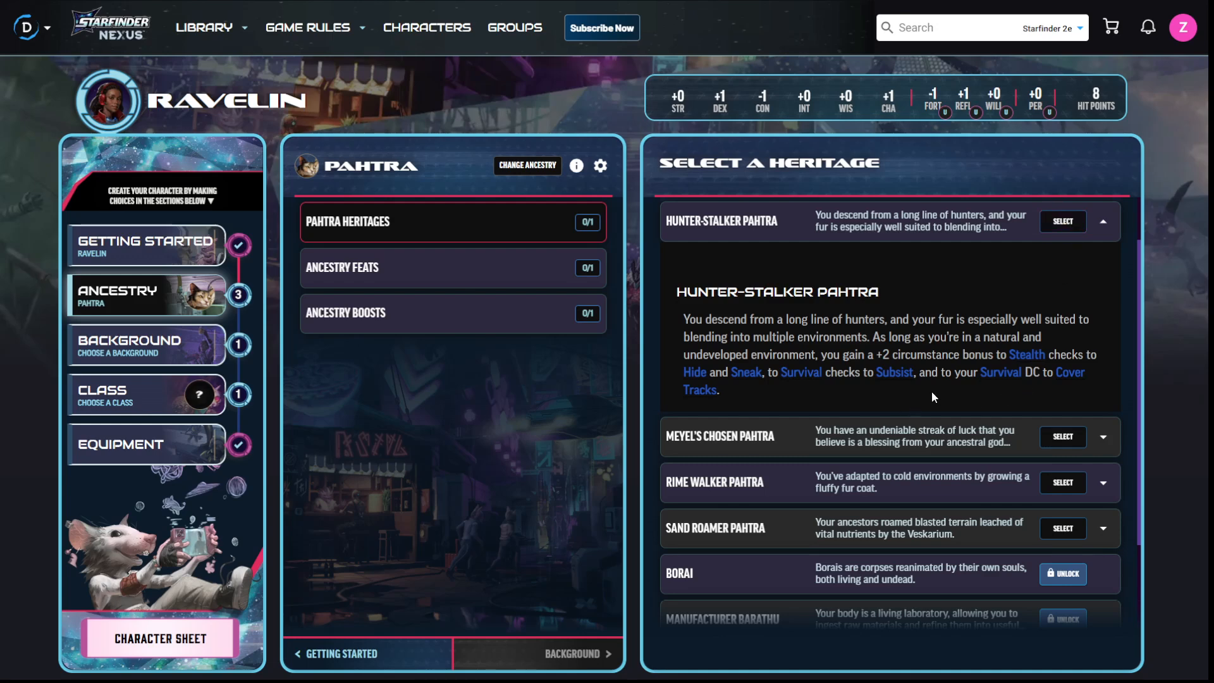
left_click(1064, 222)
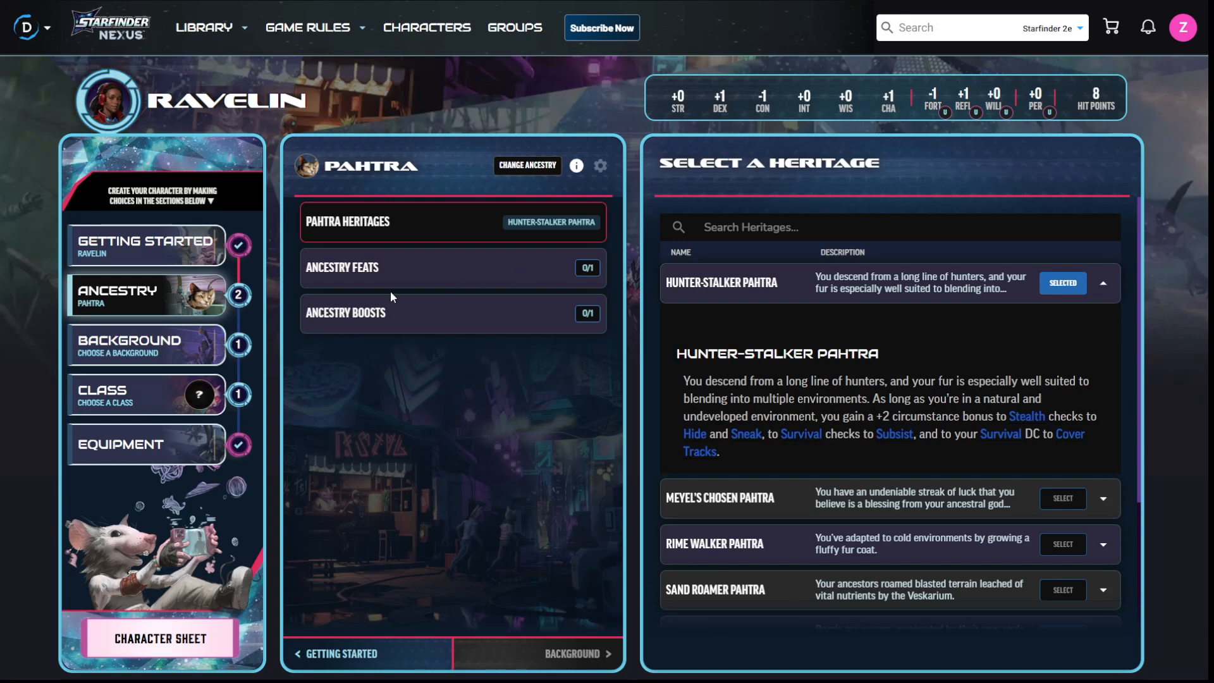
Take the Predatory ancestry feat and choose Claws as its unarmed attack.
left_click(396, 279)
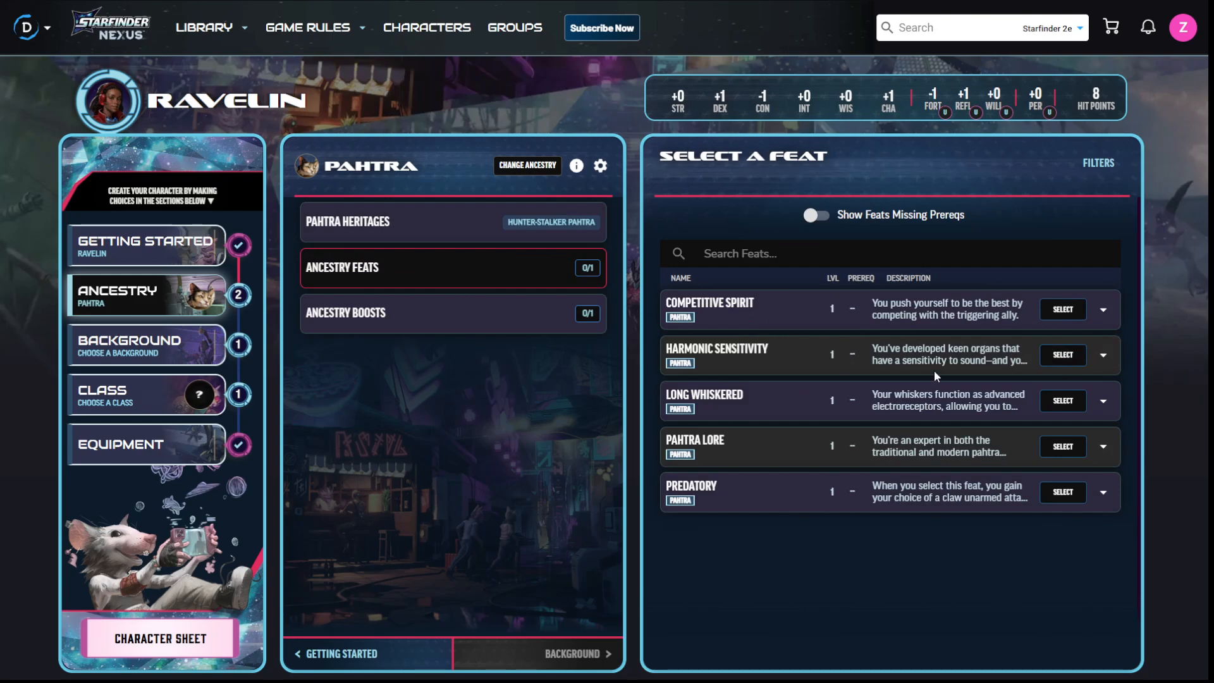
left_click(942, 494)
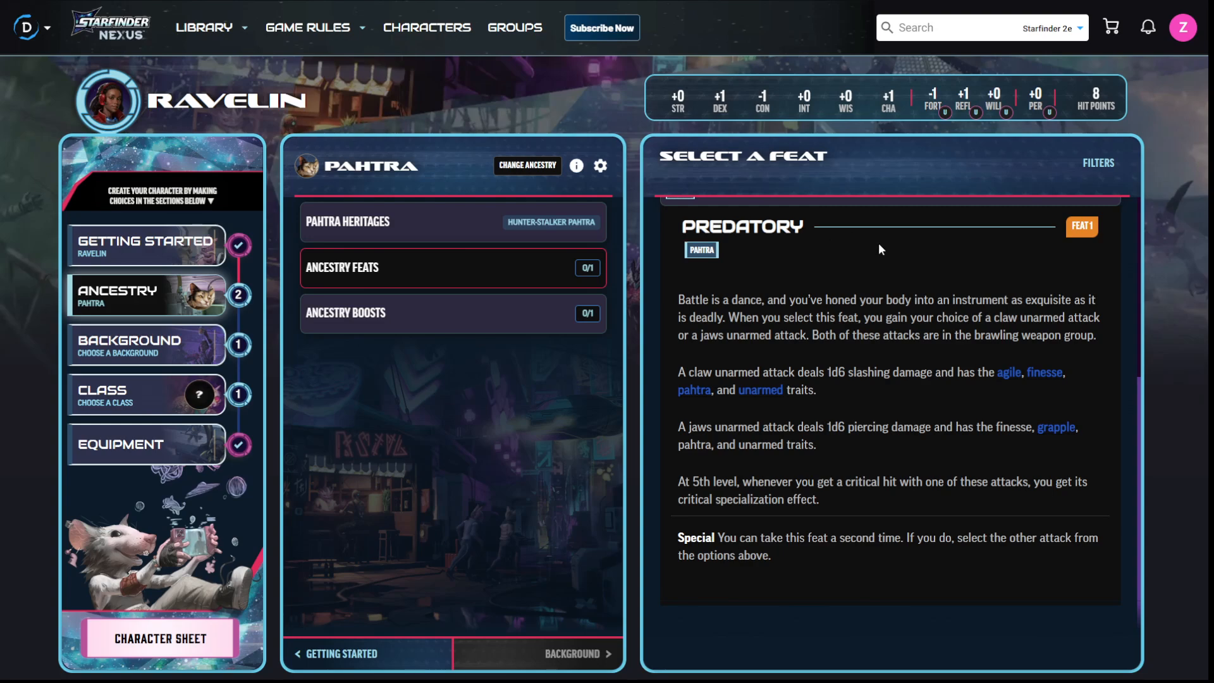
scroll(881, 249, "up", 3)
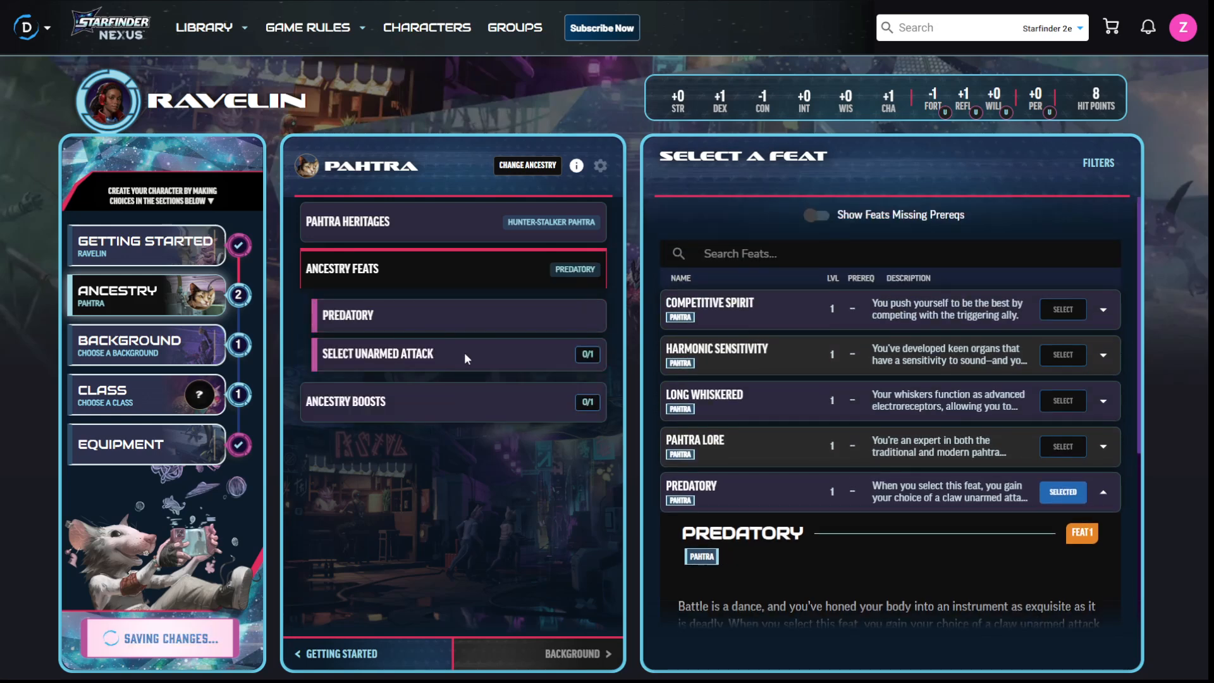
left_click(465, 354)
left_click(1103, 332)
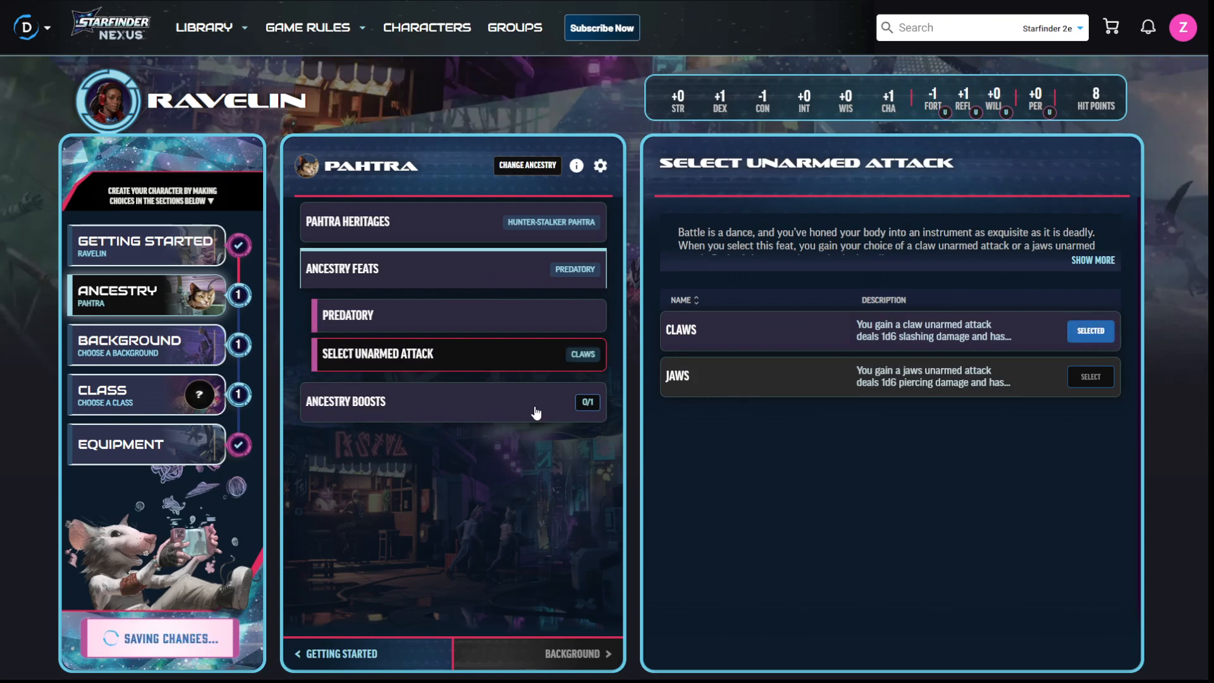
Switch the ancestry boosts to the two-boost option and choose Dexterity and Charisma.
left_click(476, 410)
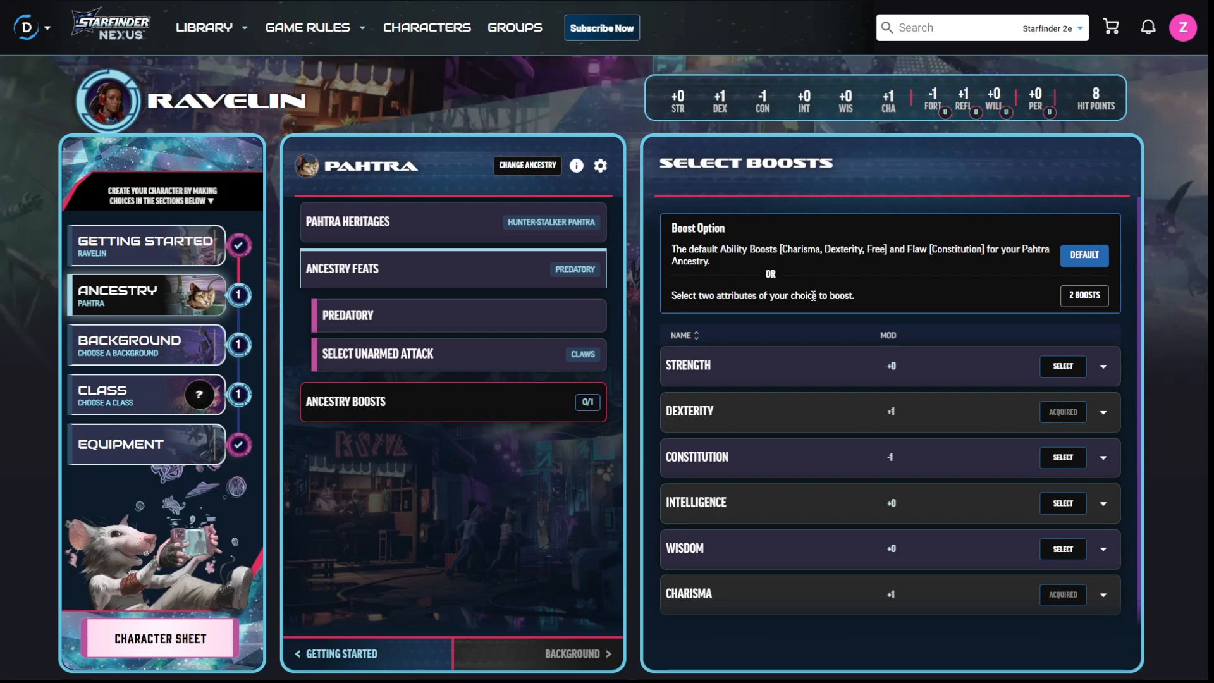
left_click(1079, 302)
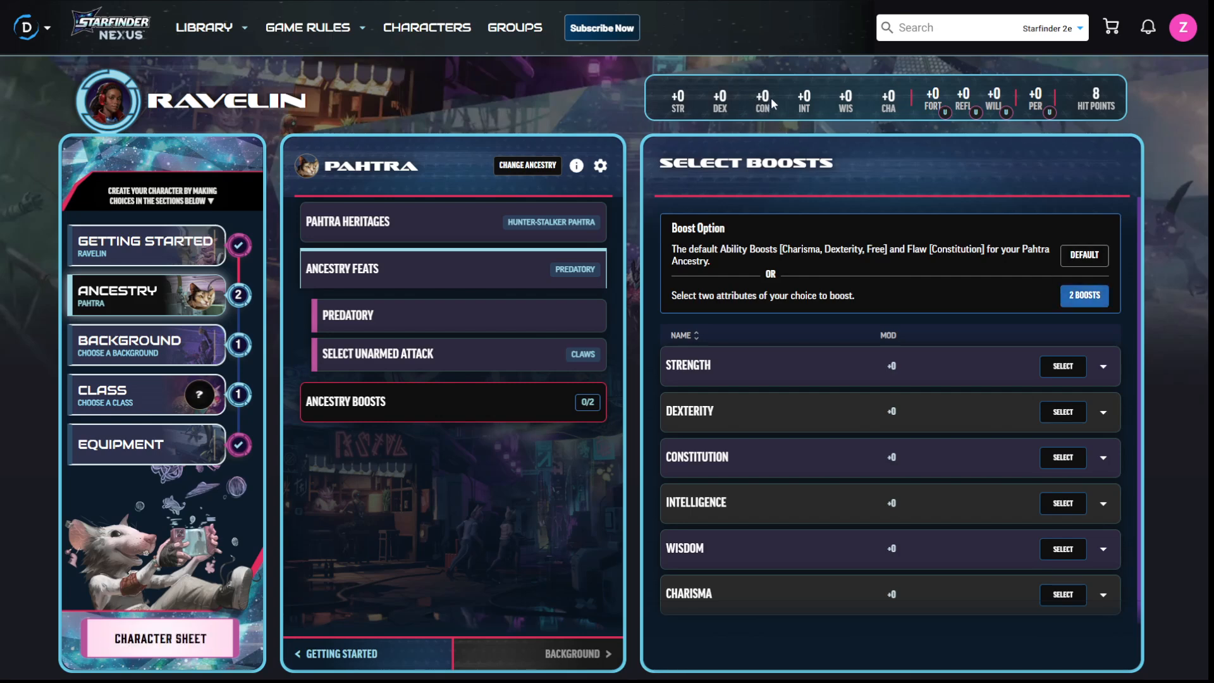
left_click(1069, 414)
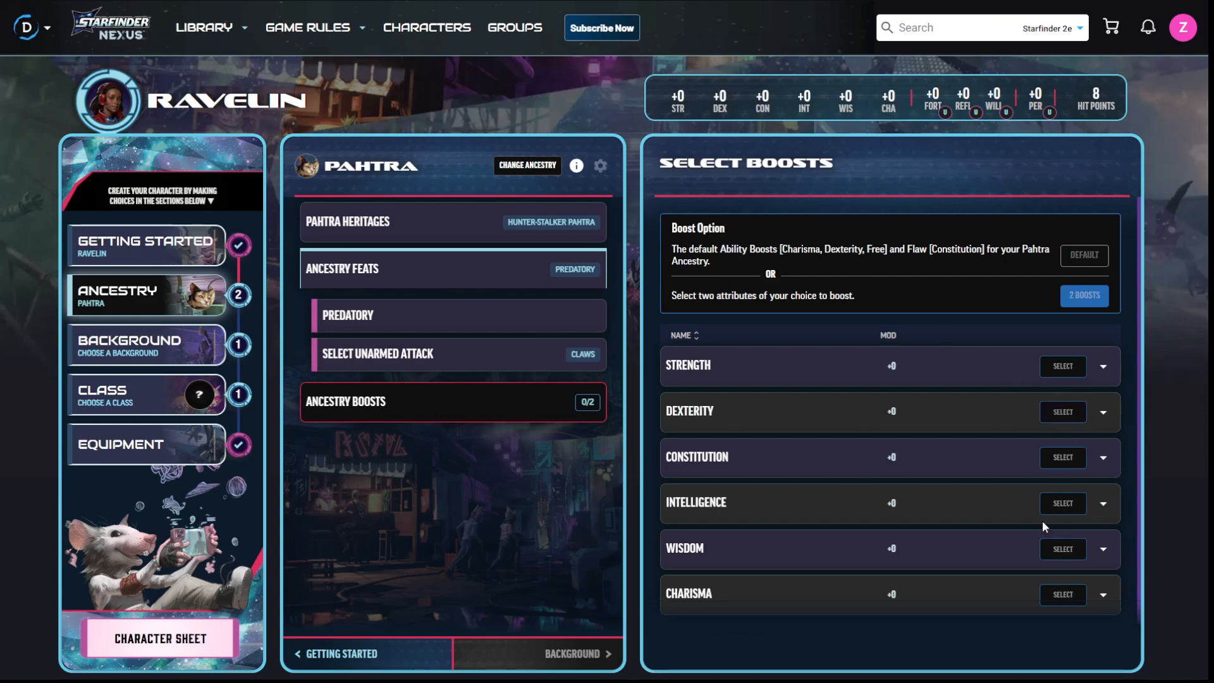
left_click(1062, 593)
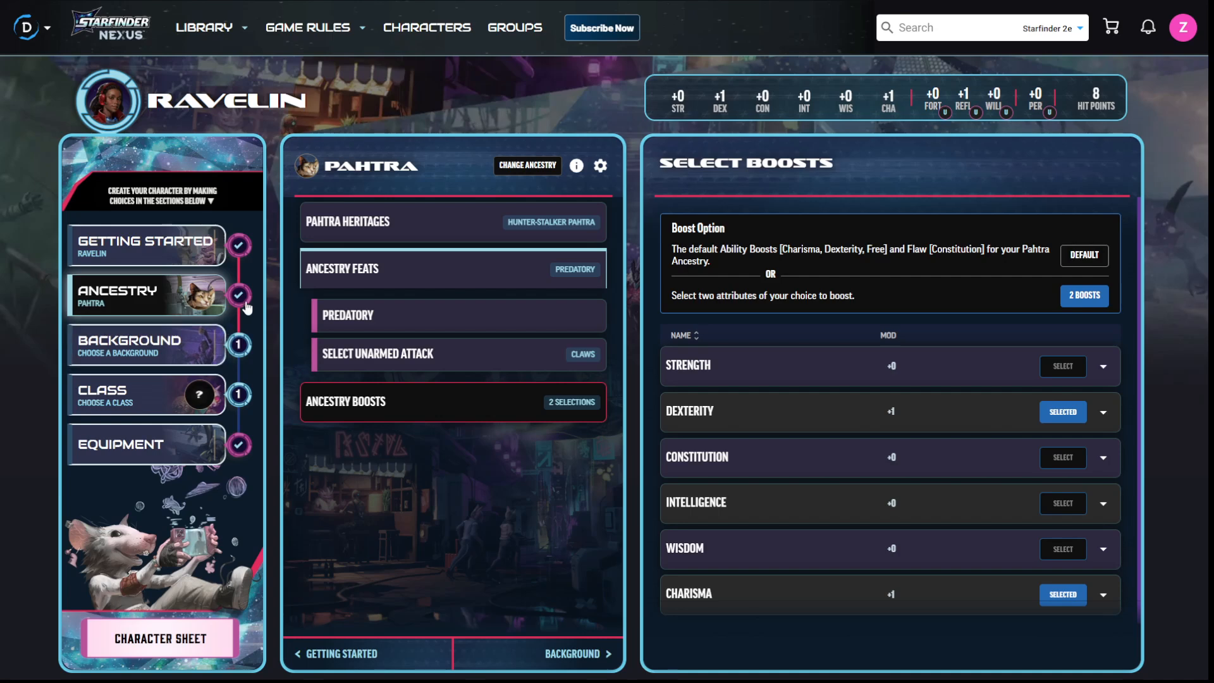
Find the Bounty Hunter background, read its description and select it for the character.
left_click(193, 338)
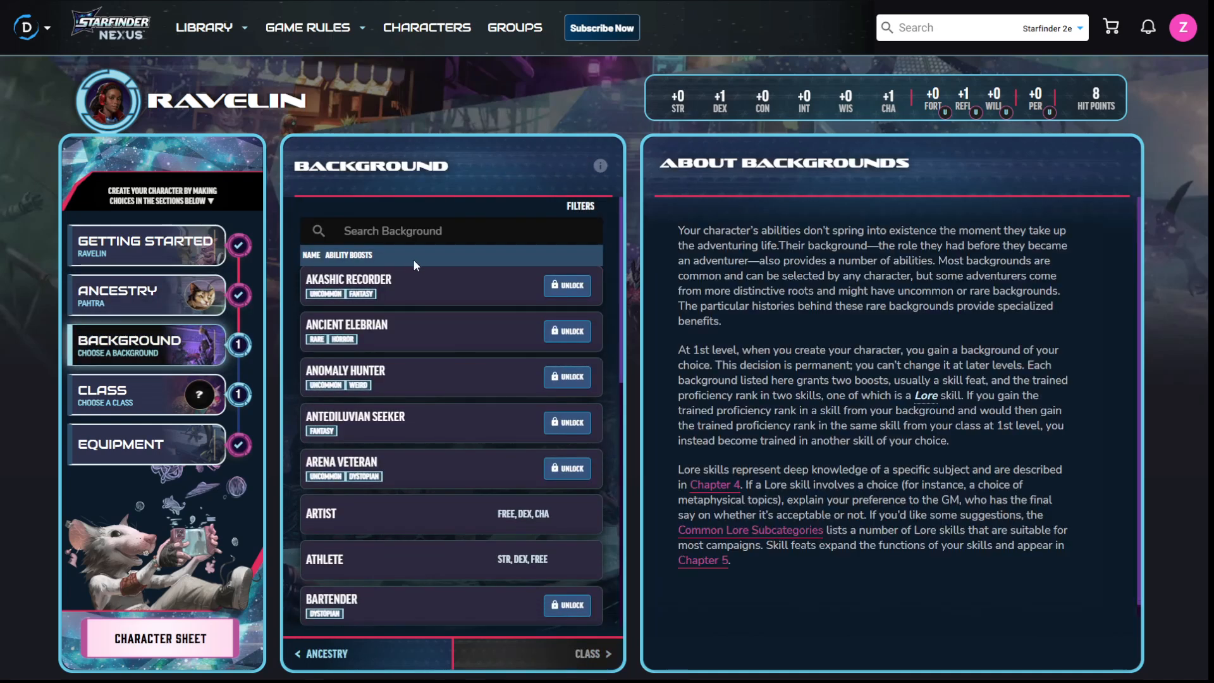
scroll(421, 266, "down", 3)
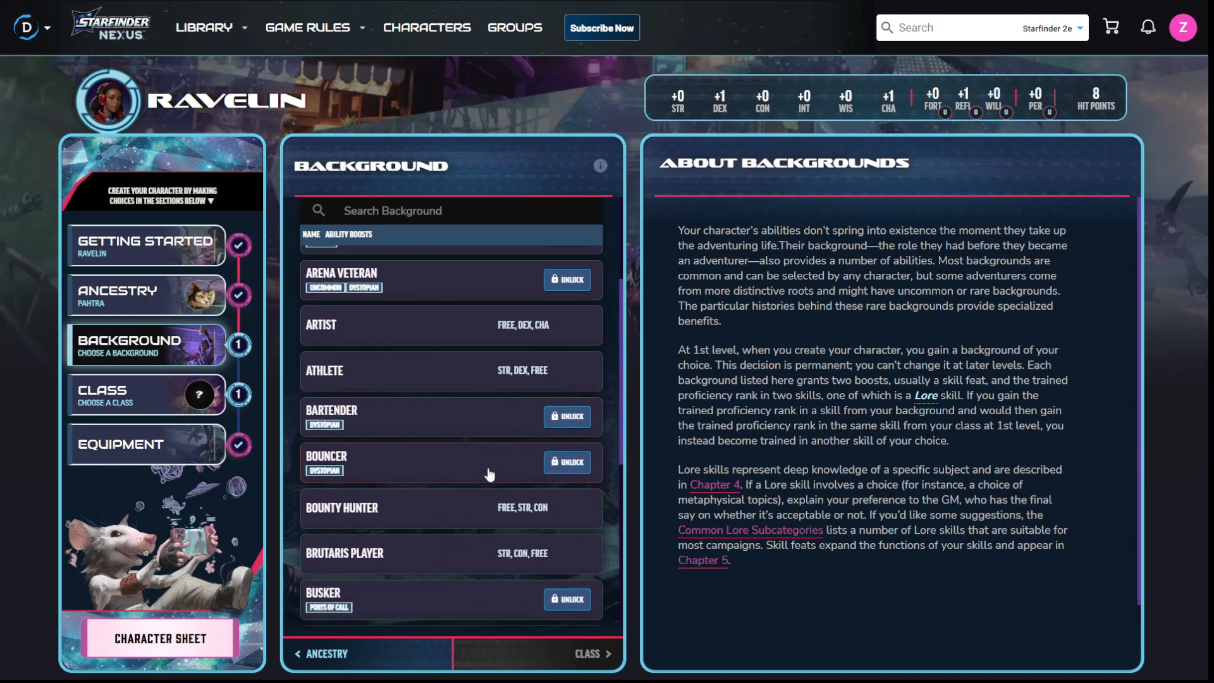
left_click(455, 504)
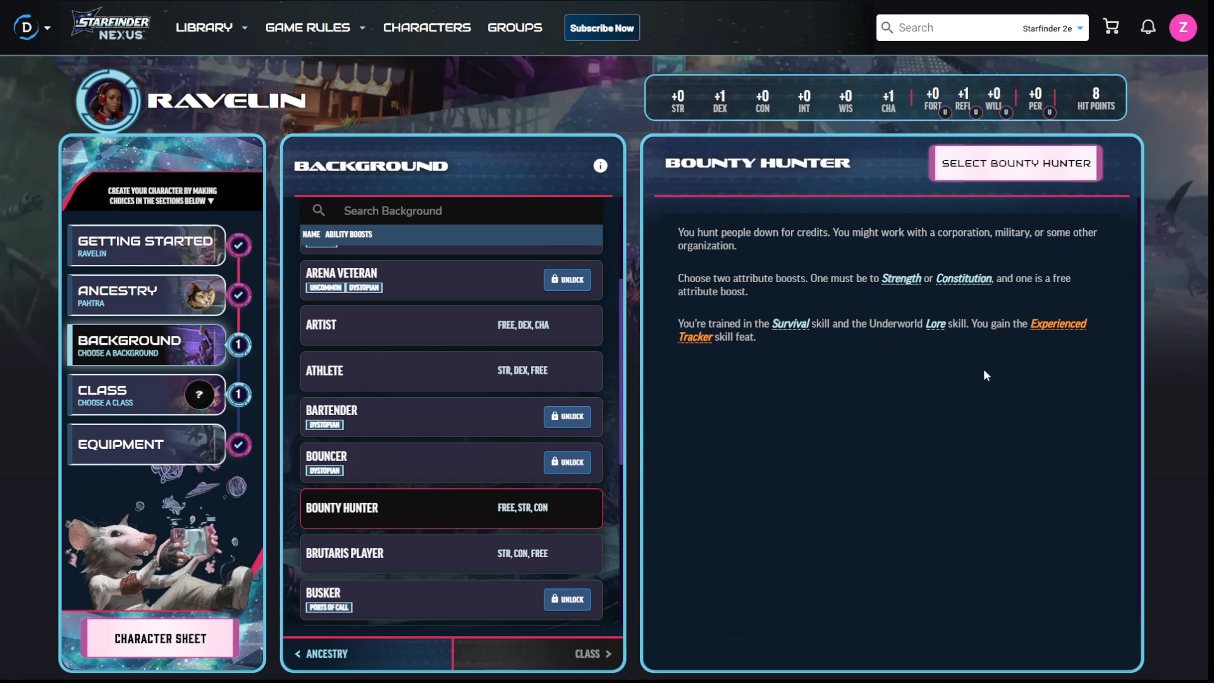
left_click(950, 175)
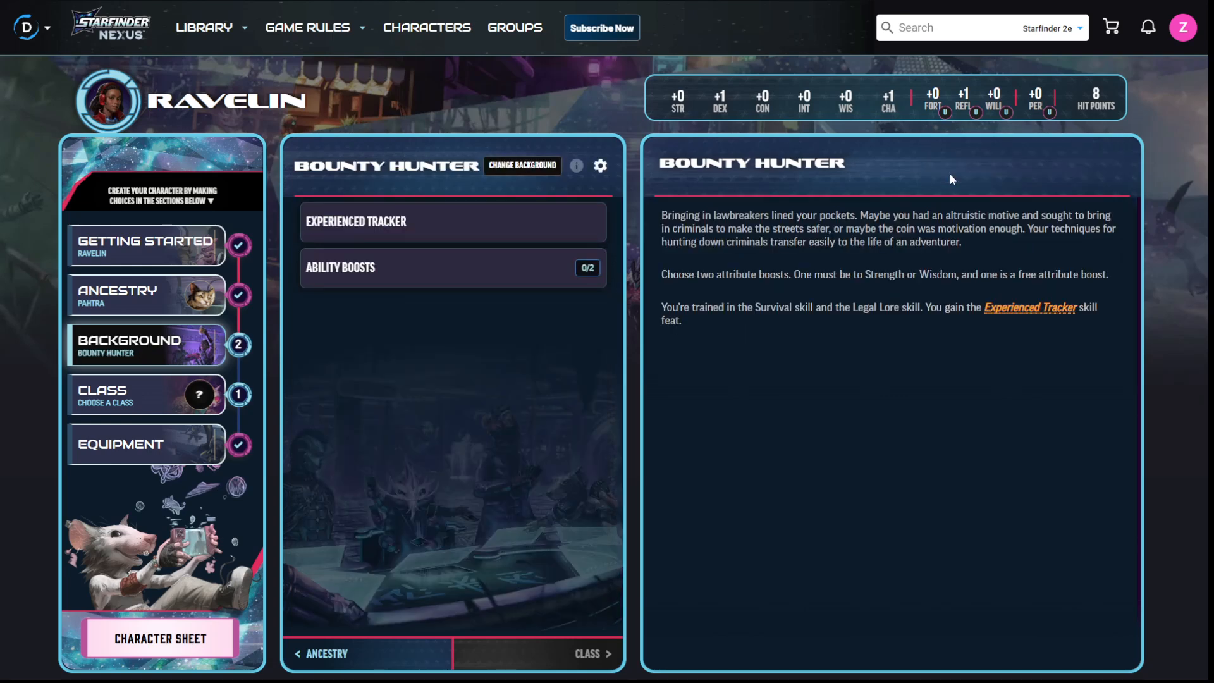
Assign the Bounty Hunter background's two ability boosts to Wisdom and Dexterity.
left_click(466, 271)
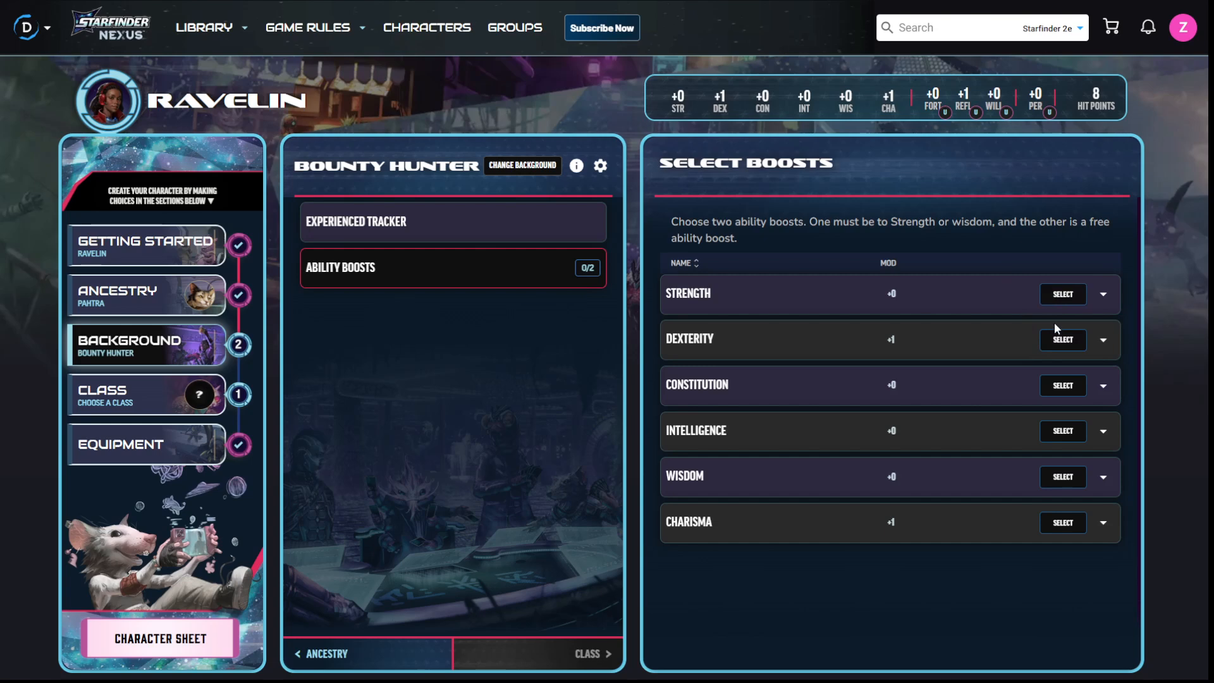
left_click(1074, 472)
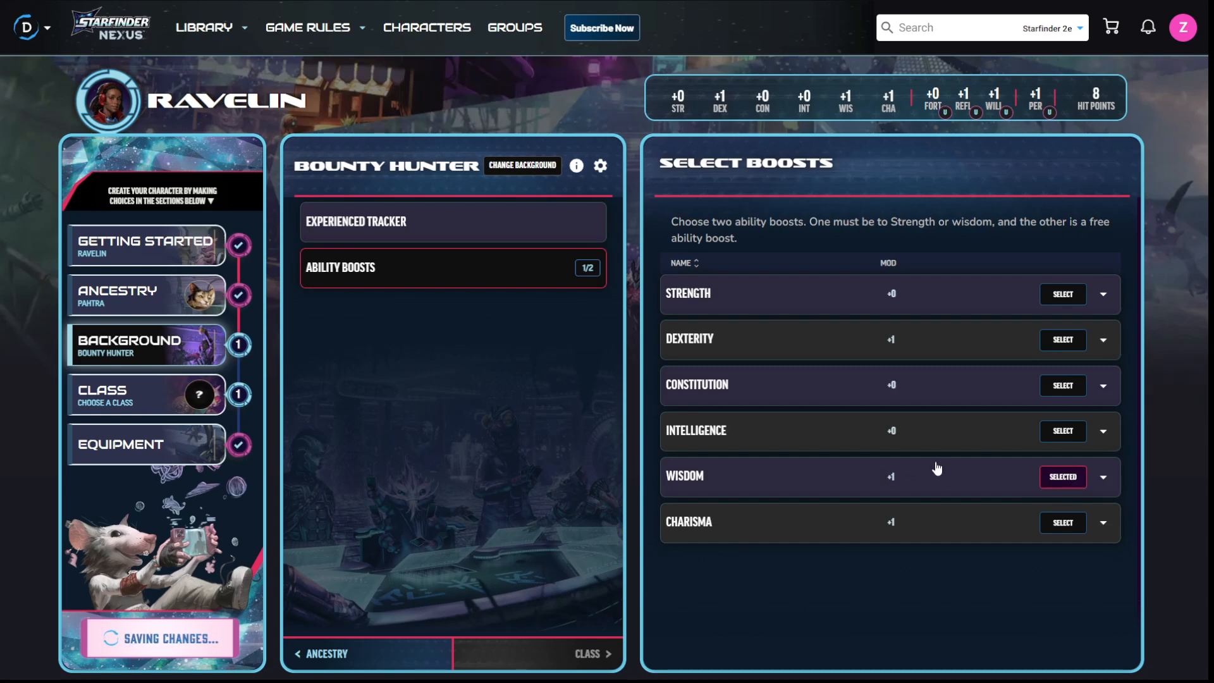
left_click(1069, 348)
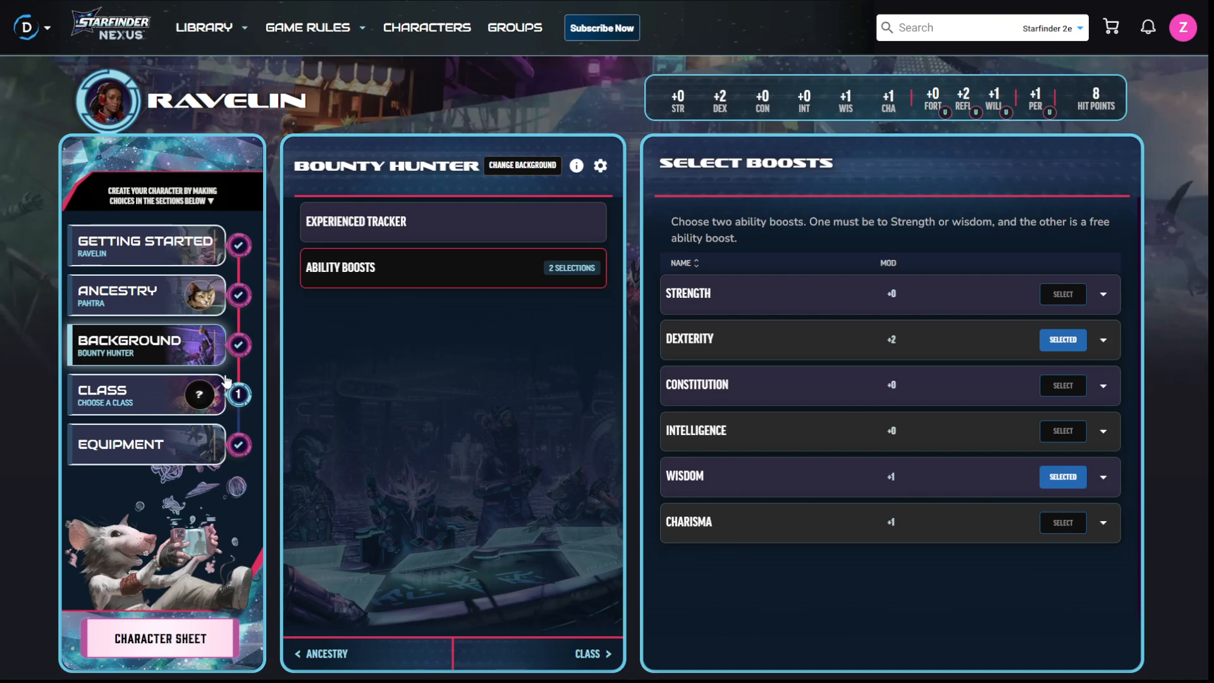
Browse the available classes and read the Envoy's description, basics, key attribute and hit points.
left_click(180, 401)
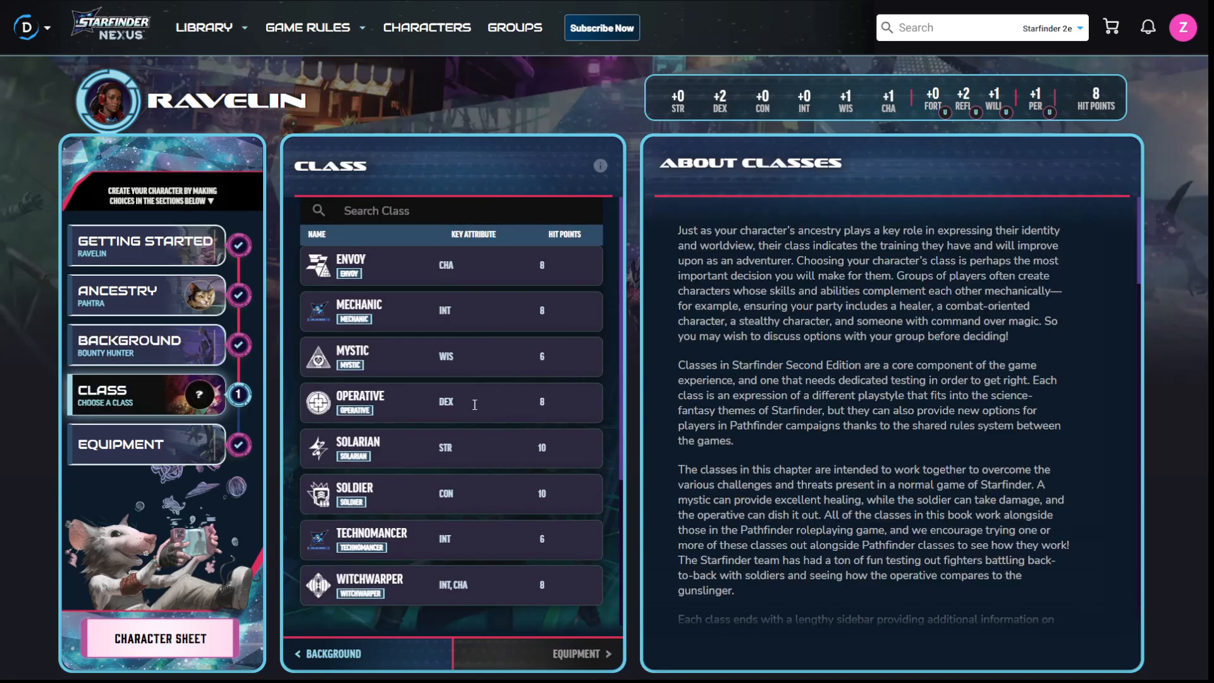
scroll(467, 308, "down", 4)
scroll(471, 311, "up", 4)
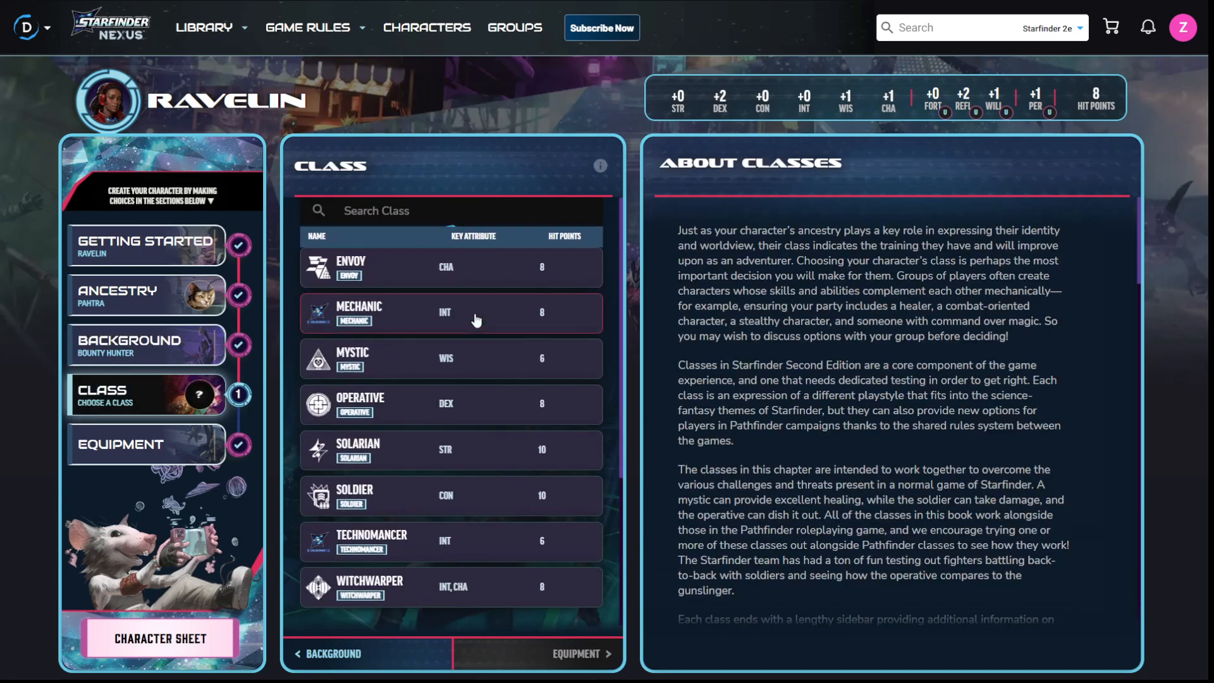
left_click(453, 272)
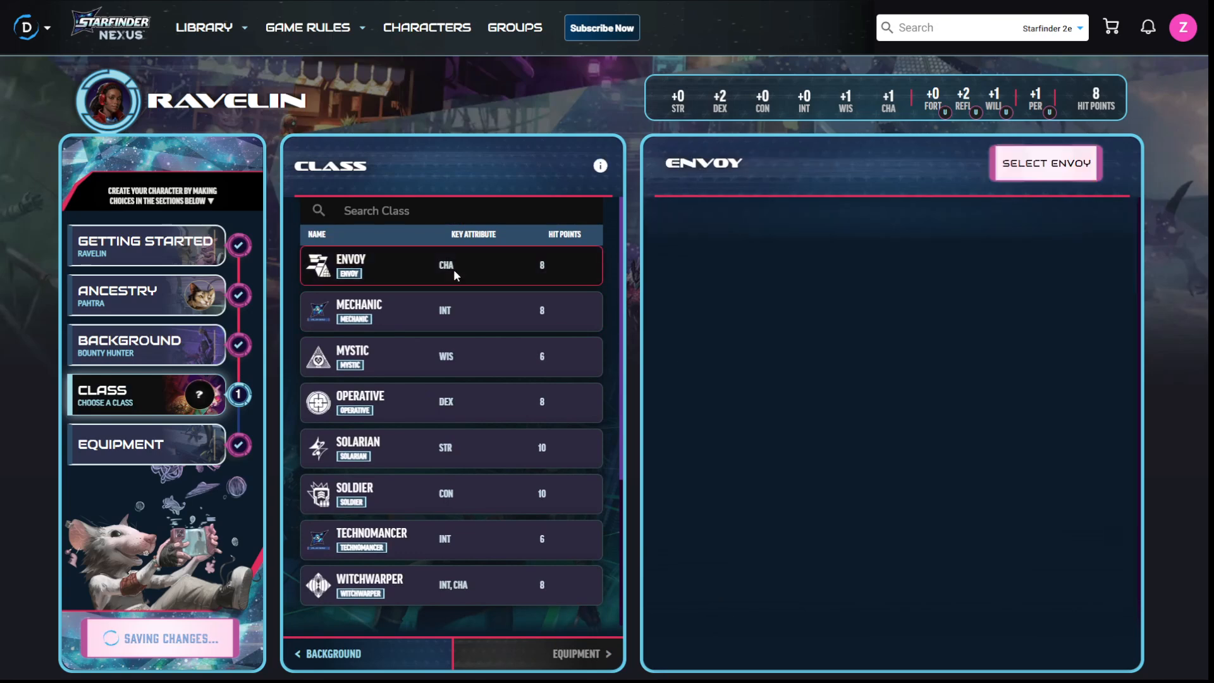
scroll(720, 269, "down", 5)
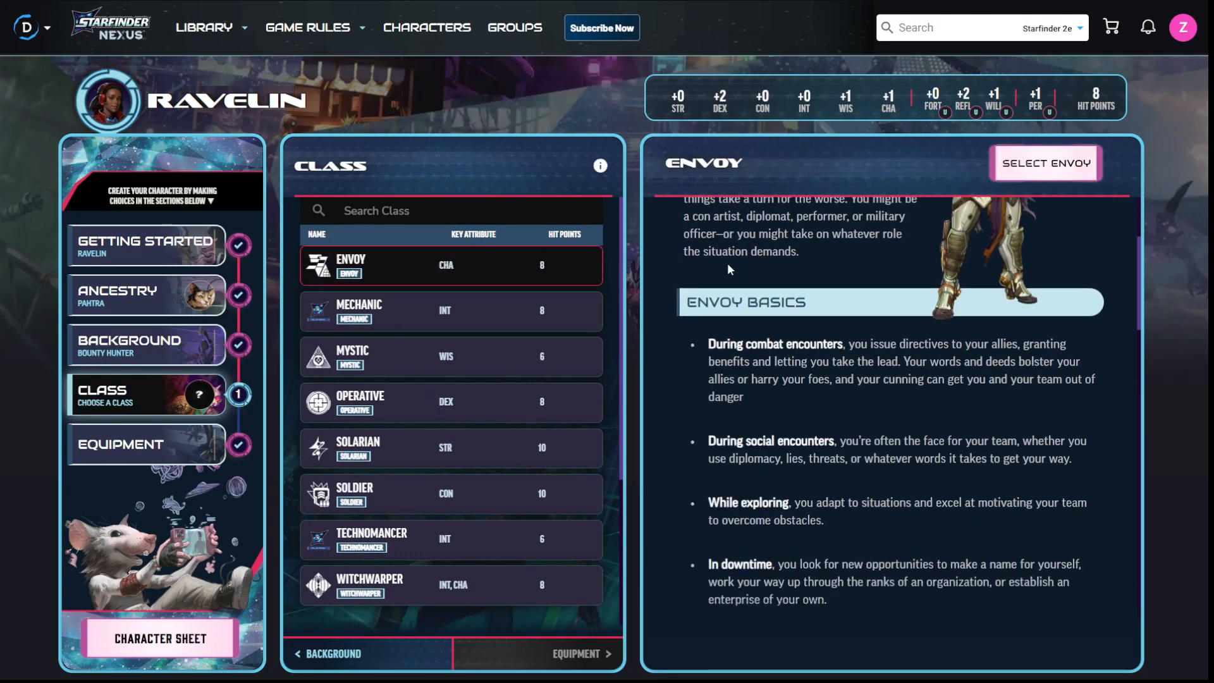
scroll(800, 284, "up", 4)
scroll(819, 253, "down", 8)
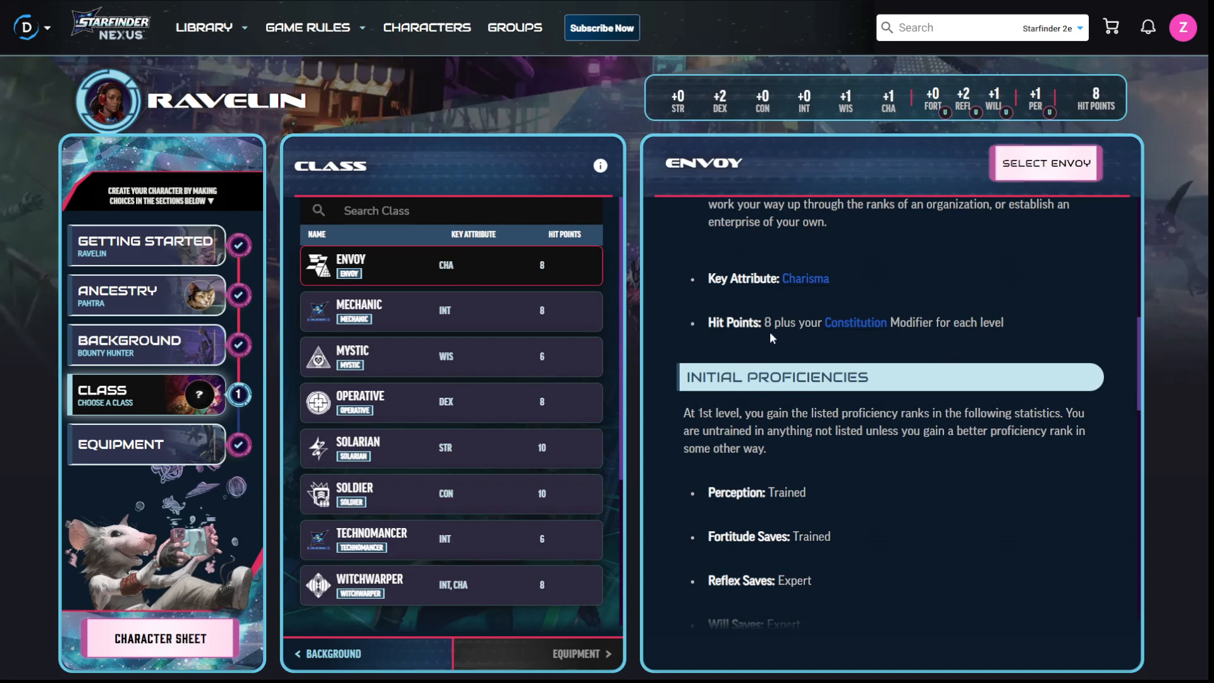
Review the Envoy's initial proficiencies and leadership style options, and select Envoy as the character's class.
scroll(1026, 232, "down", 5)
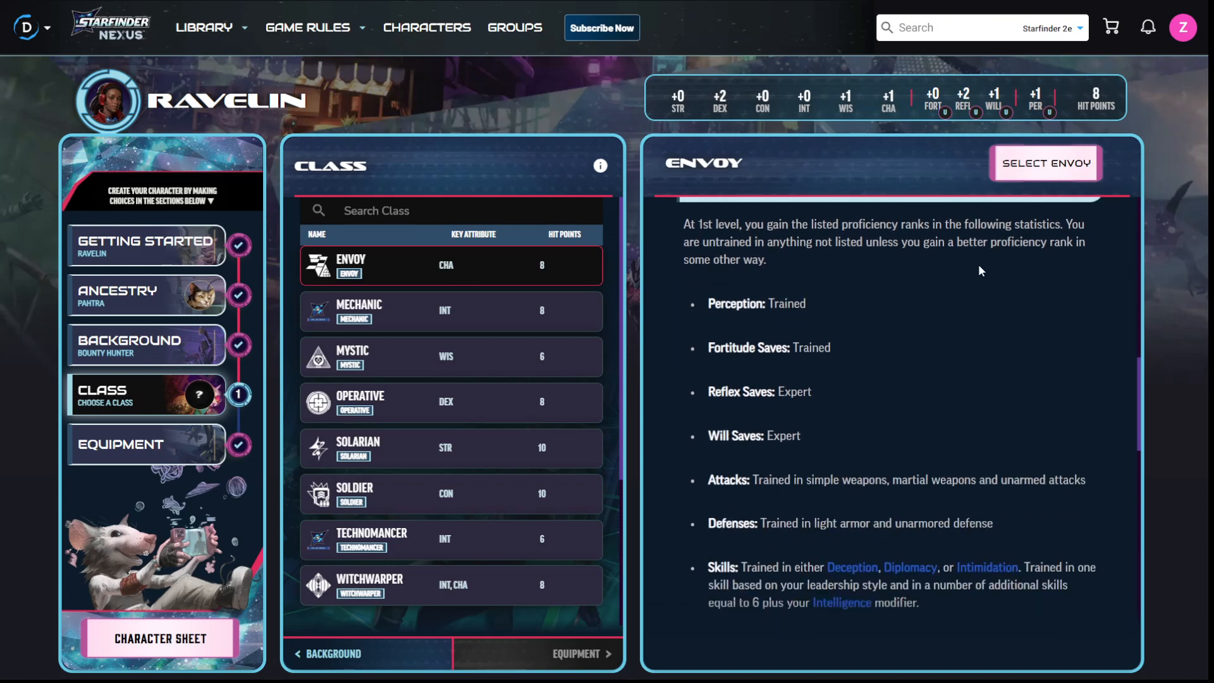
scroll(980, 263, "up", 2)
scroll(824, 351, "down", 5)
scroll(824, 354, "up", 4)
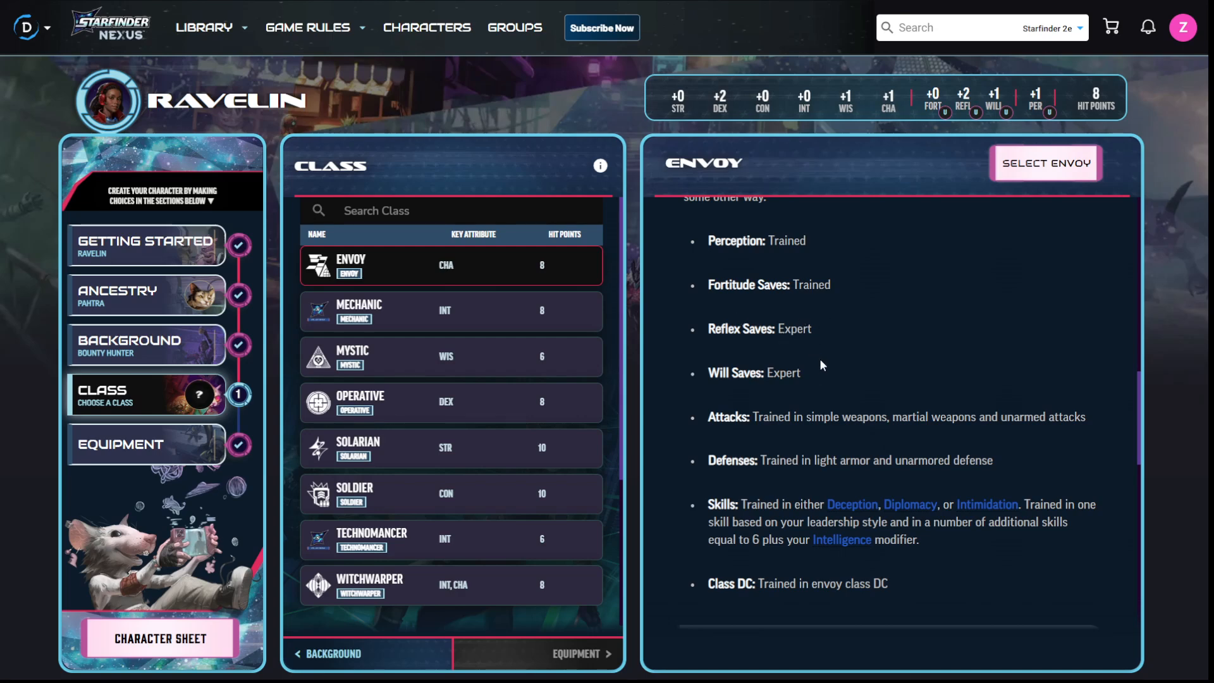
scroll(807, 342, "down", 2)
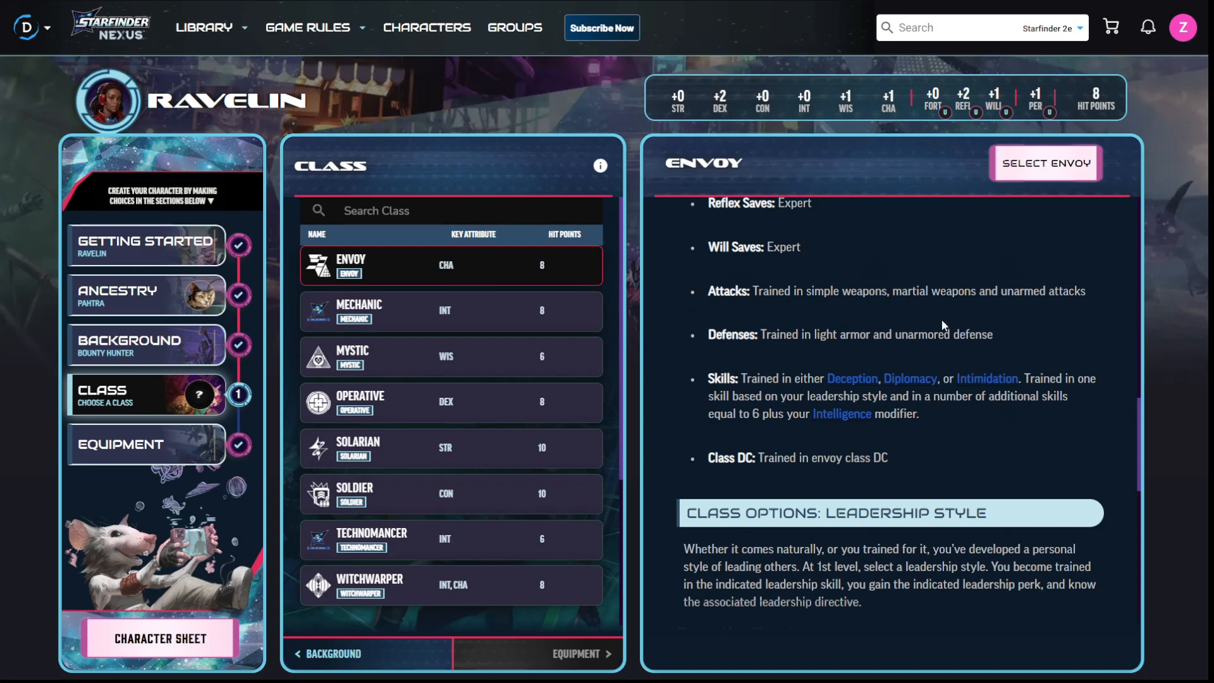
scroll(981, 299, "down", 1)
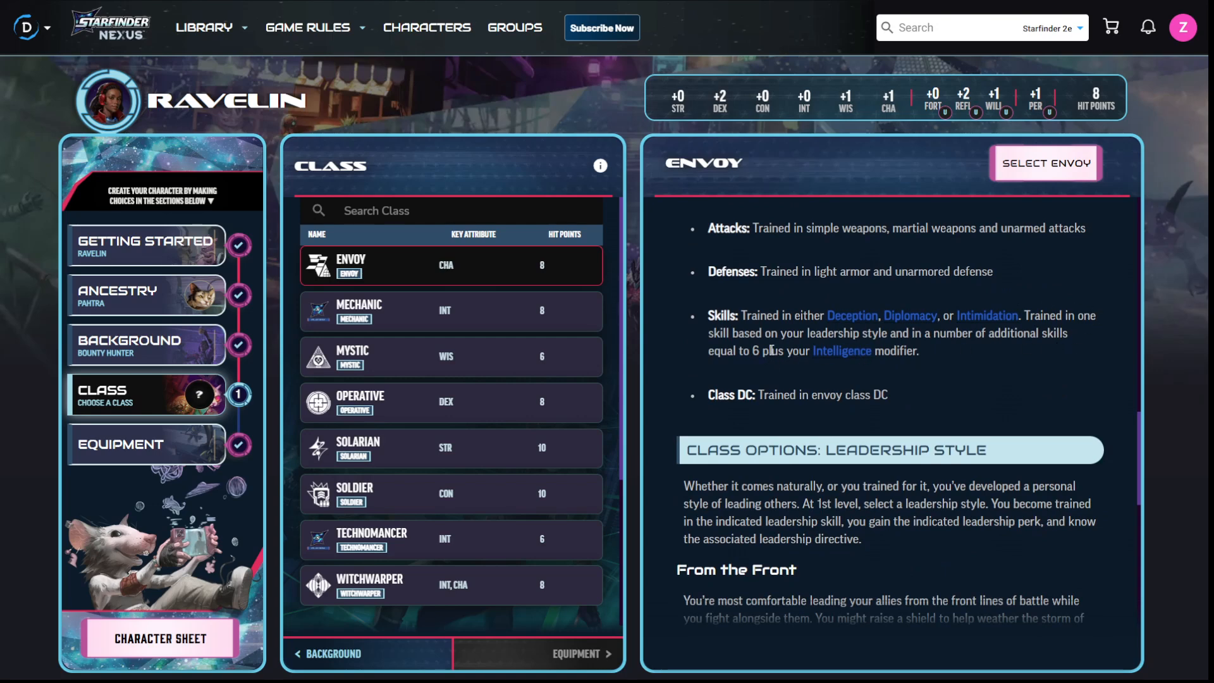
scroll(753, 354, "down", 1)
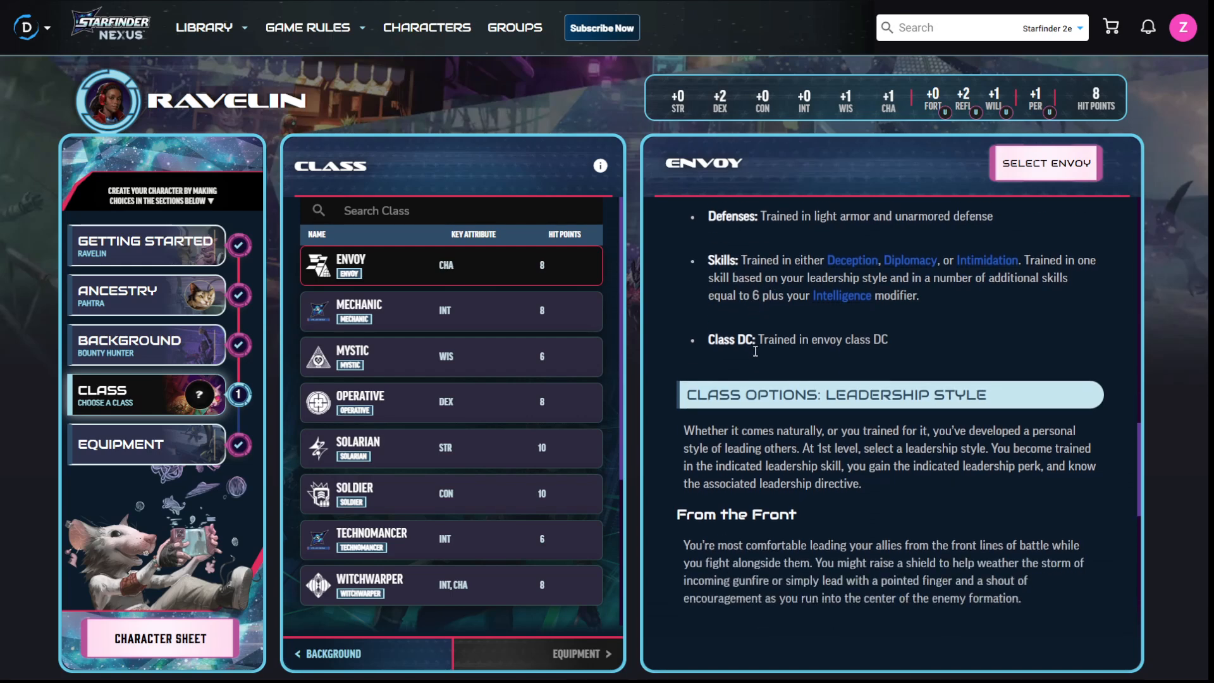
scroll(753, 348, "down", 2)
scroll(755, 344, "down", 5)
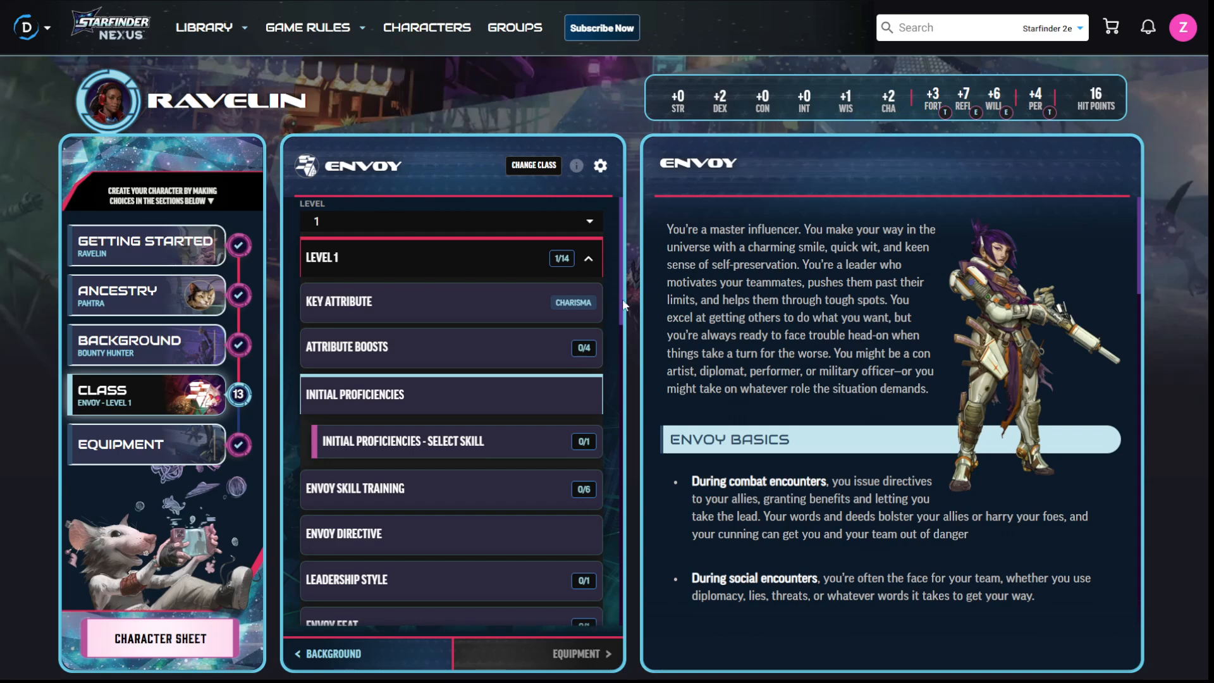
Assign the four free level 1 attribute boosts to Strength, Dexterity, Wisdom and Charisma.
left_click(539, 358)
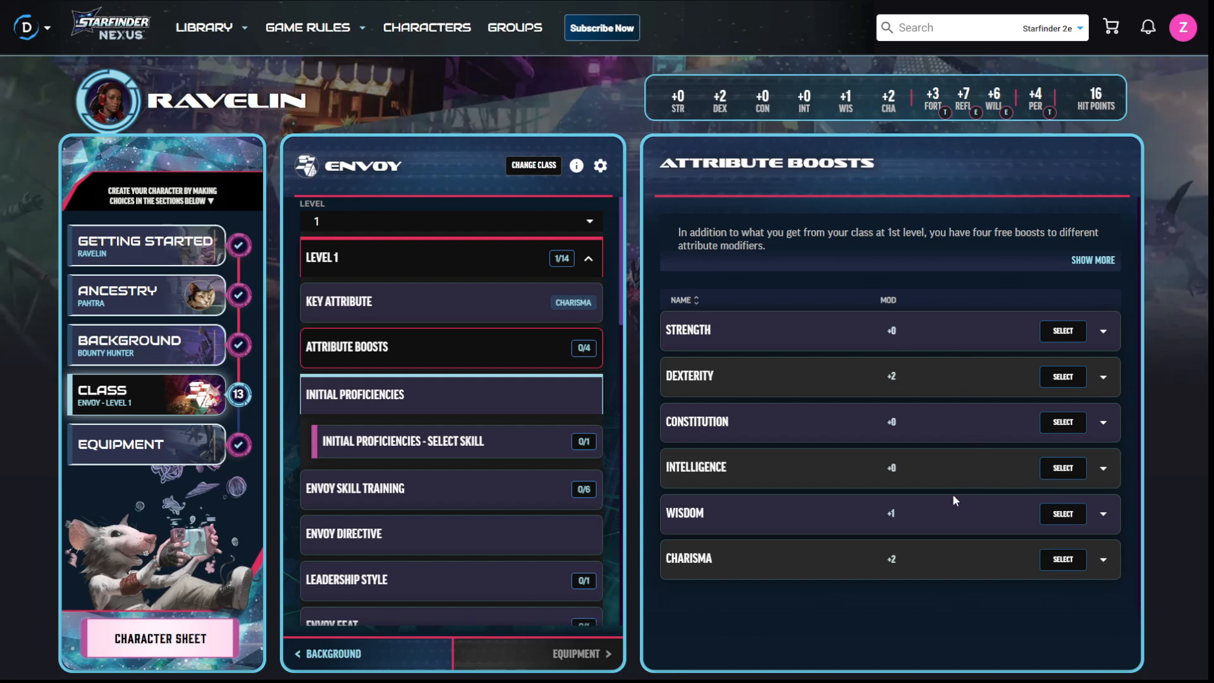
left_click(1075, 331)
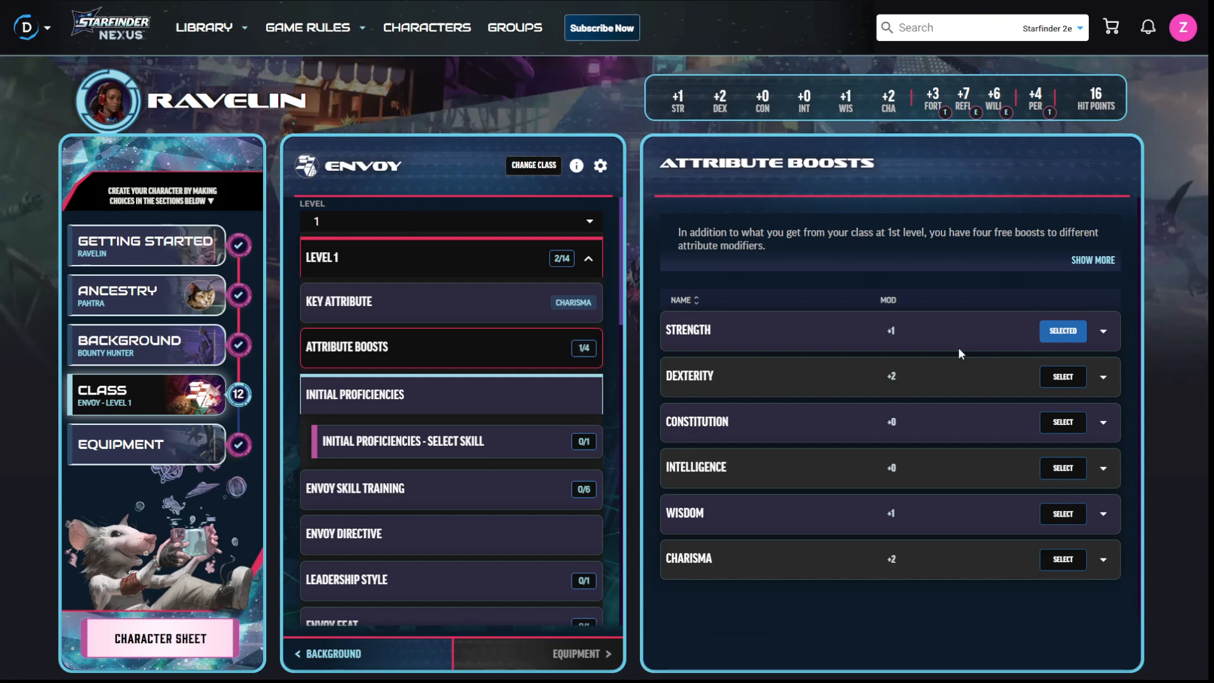
left_click(1053, 380)
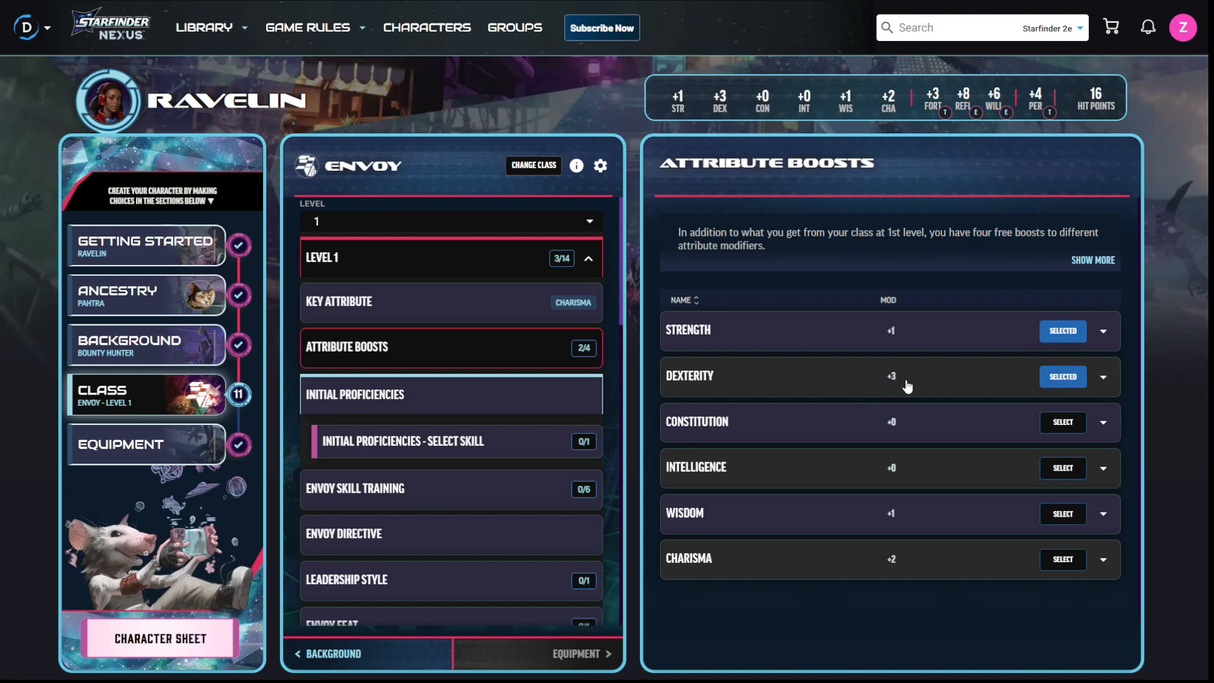
left_click(1054, 522)
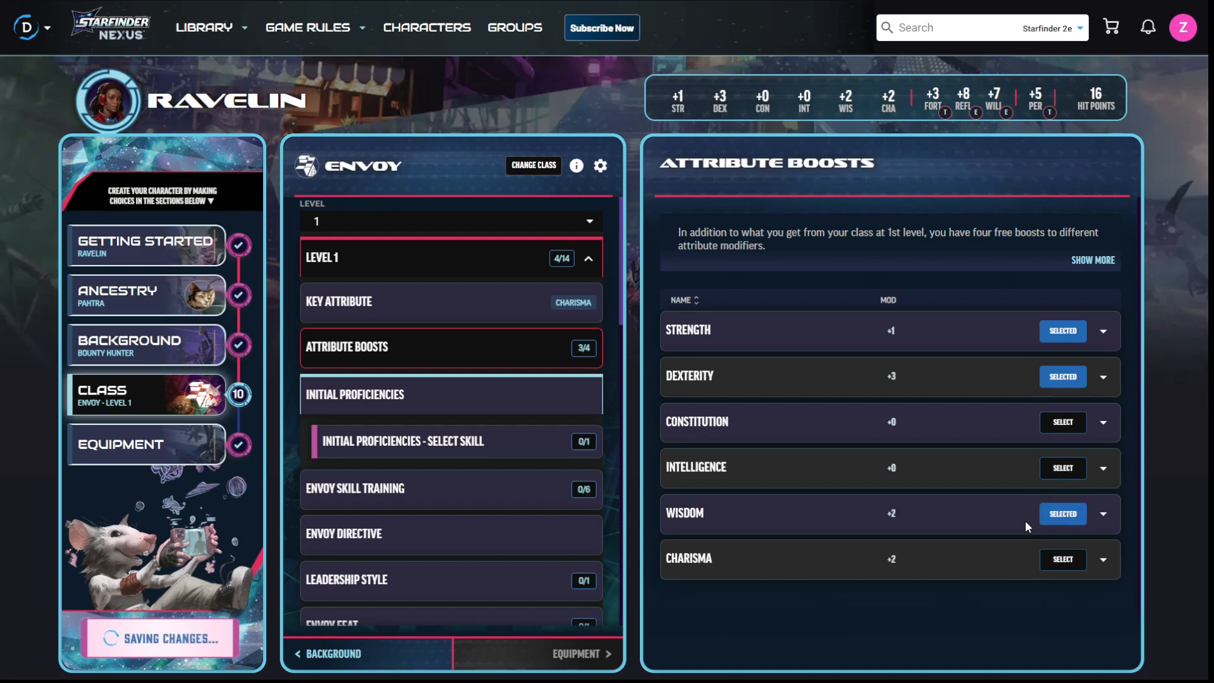
left_click(1058, 562)
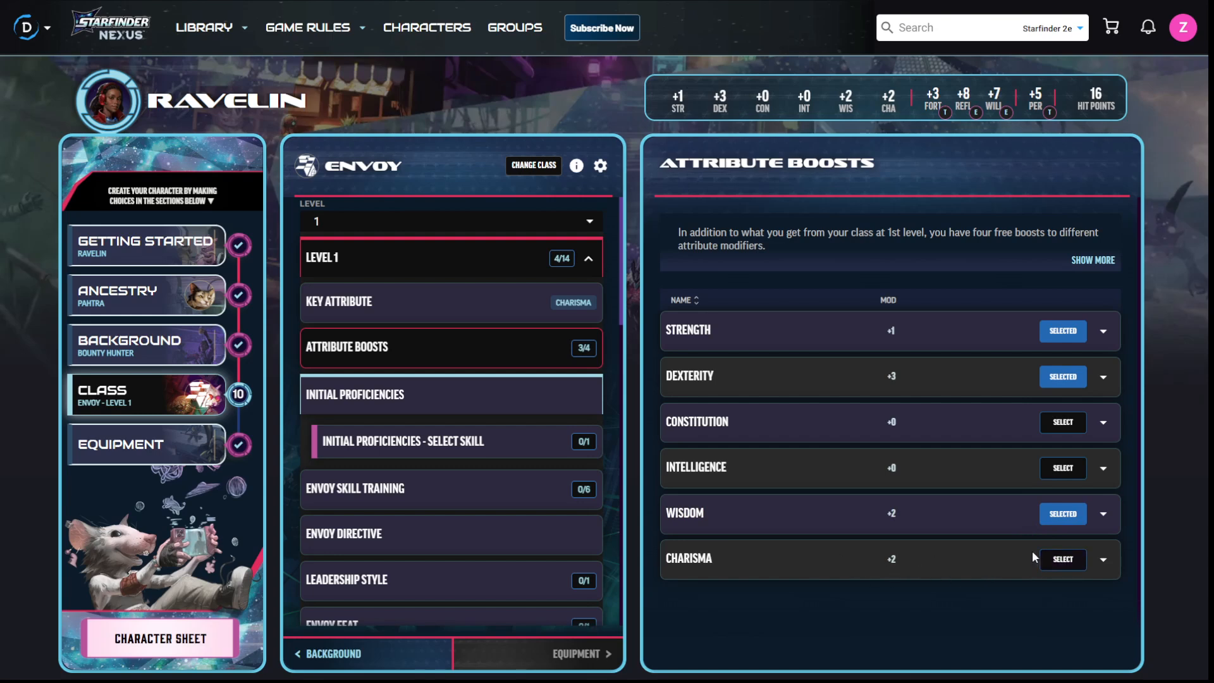
left_click(1078, 564)
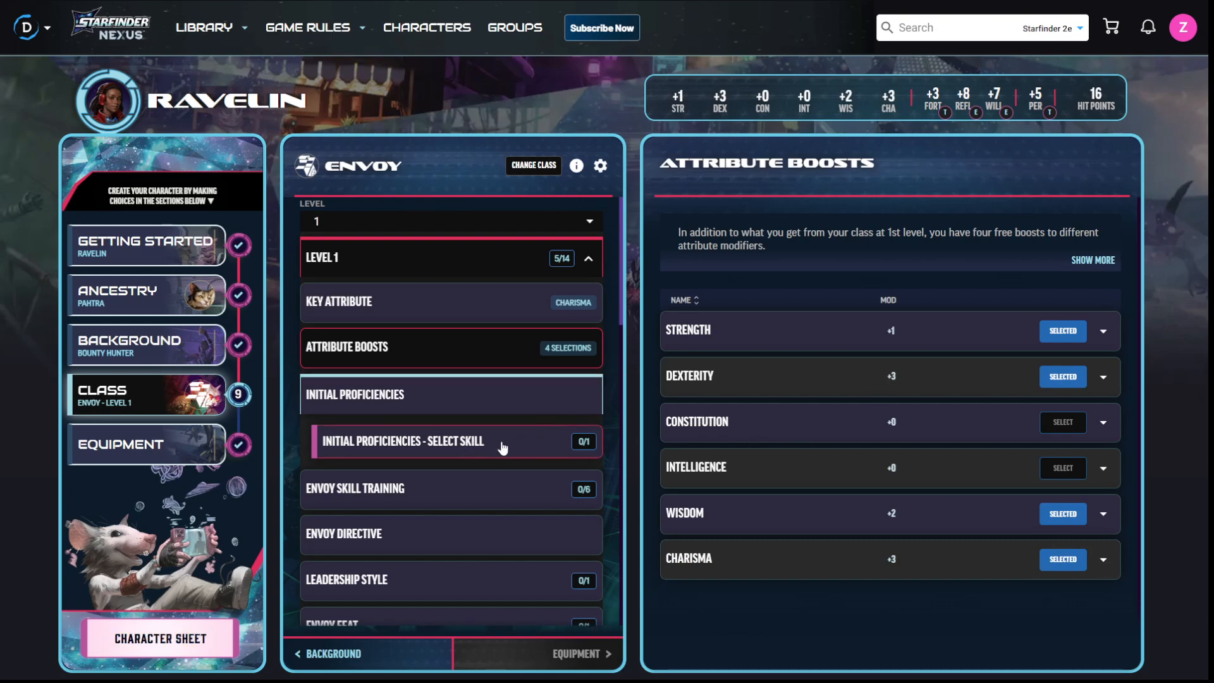
Choose Diplomacy as the initial proficiency skill and train Thievery, Society and Piloting through Envoy Skill Training.
left_click(469, 447)
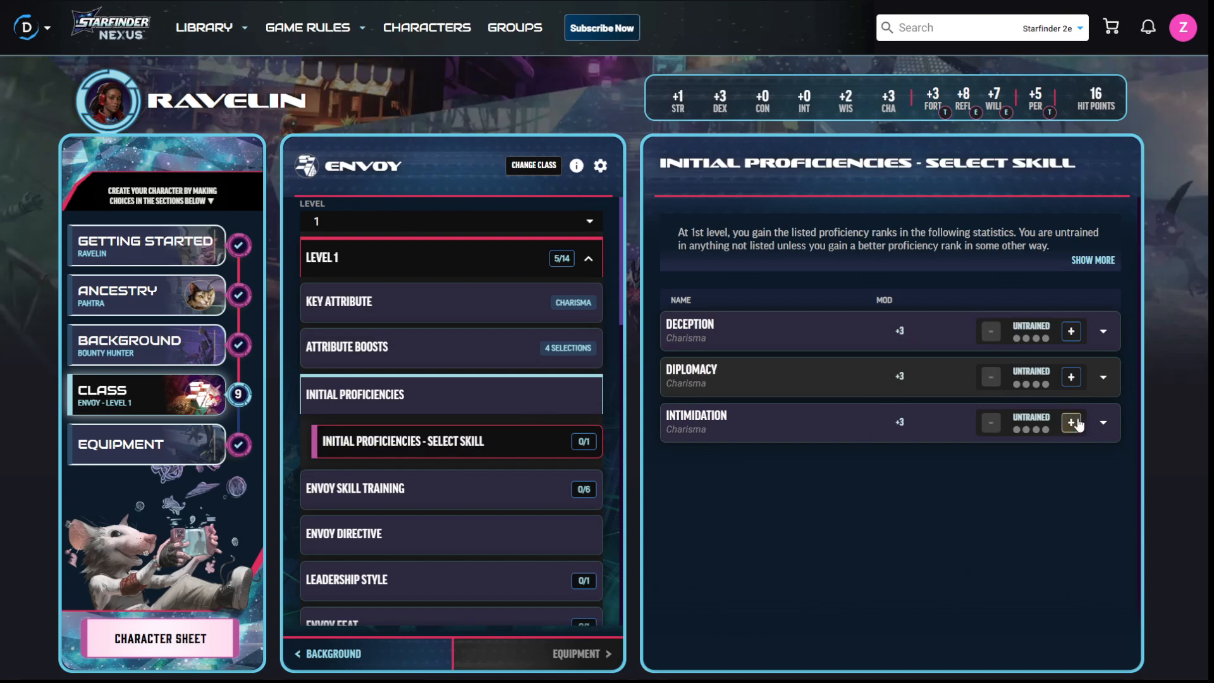
left_click(1070, 378)
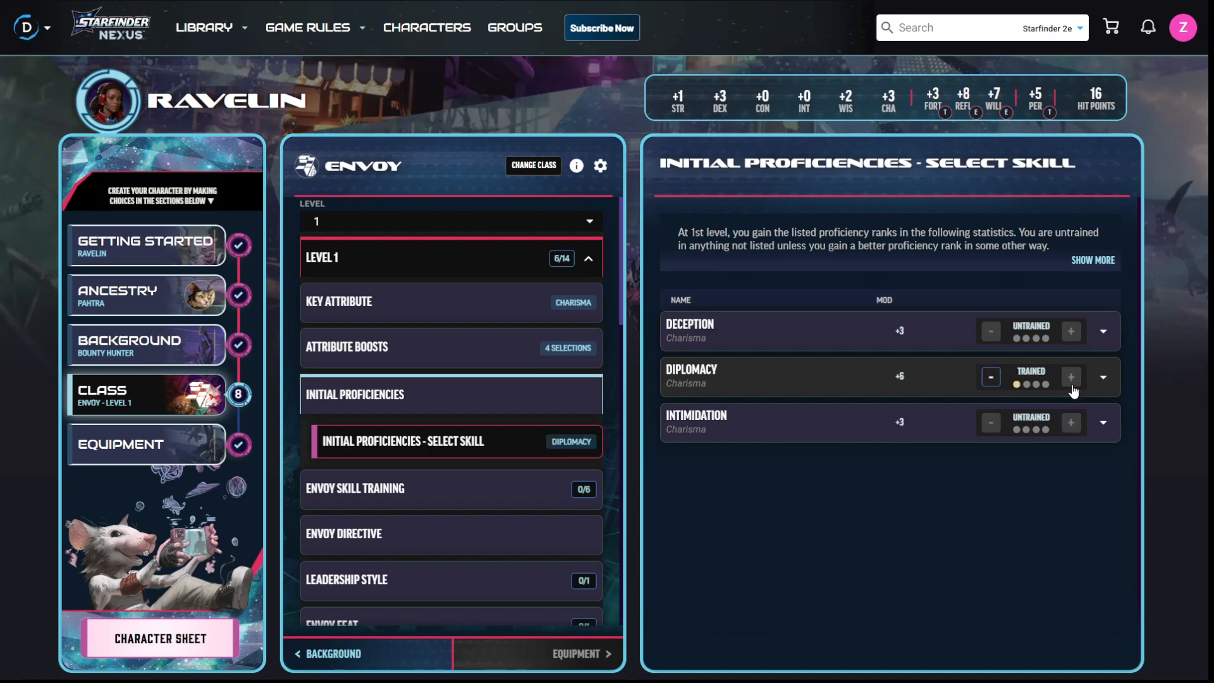
left_click(499, 487)
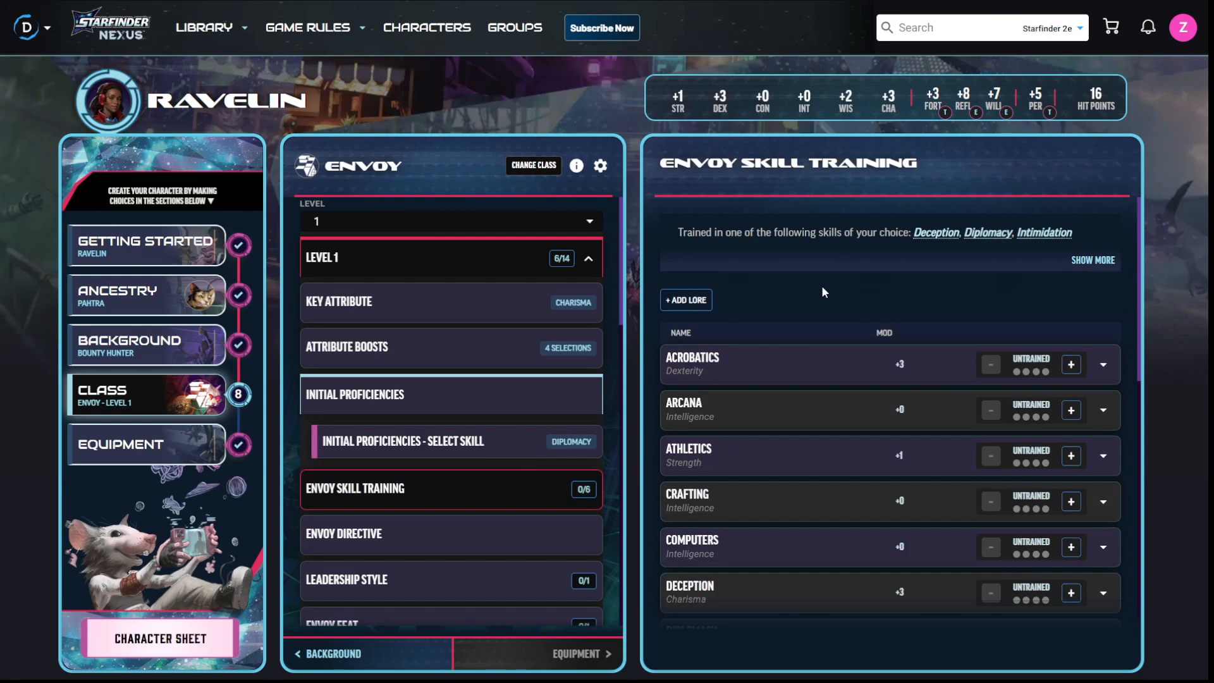
scroll(950, 294, "down", 10)
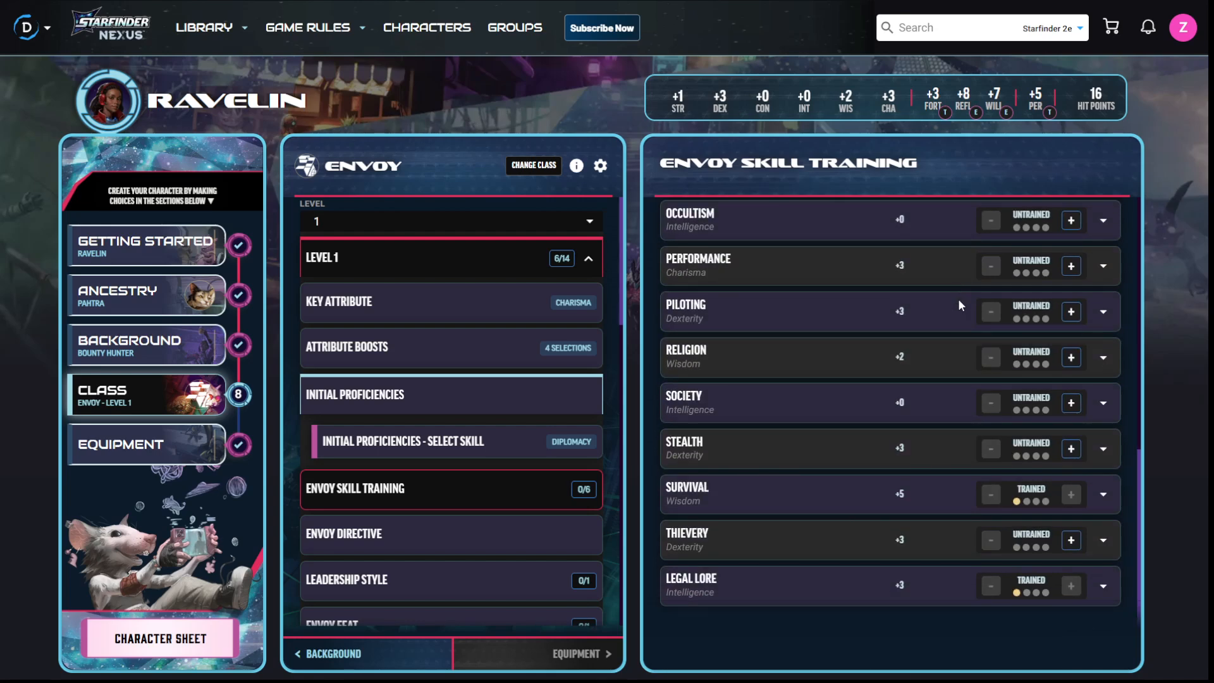
left_click(1072, 540)
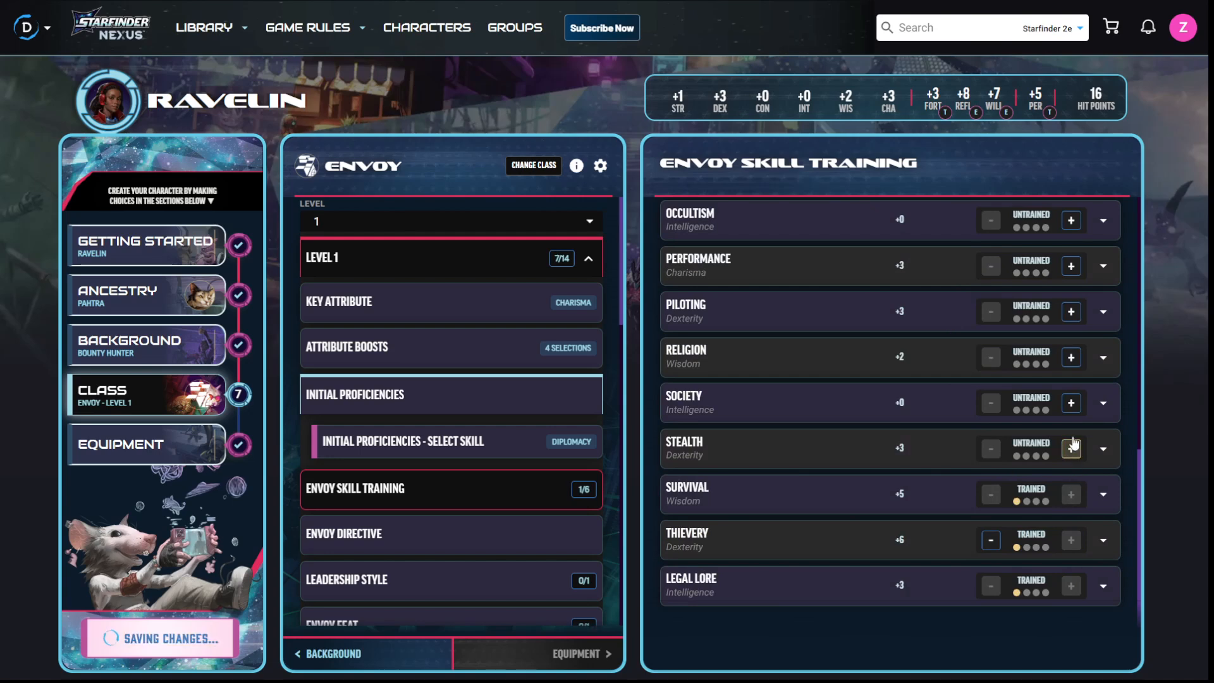
left_click(1071, 402)
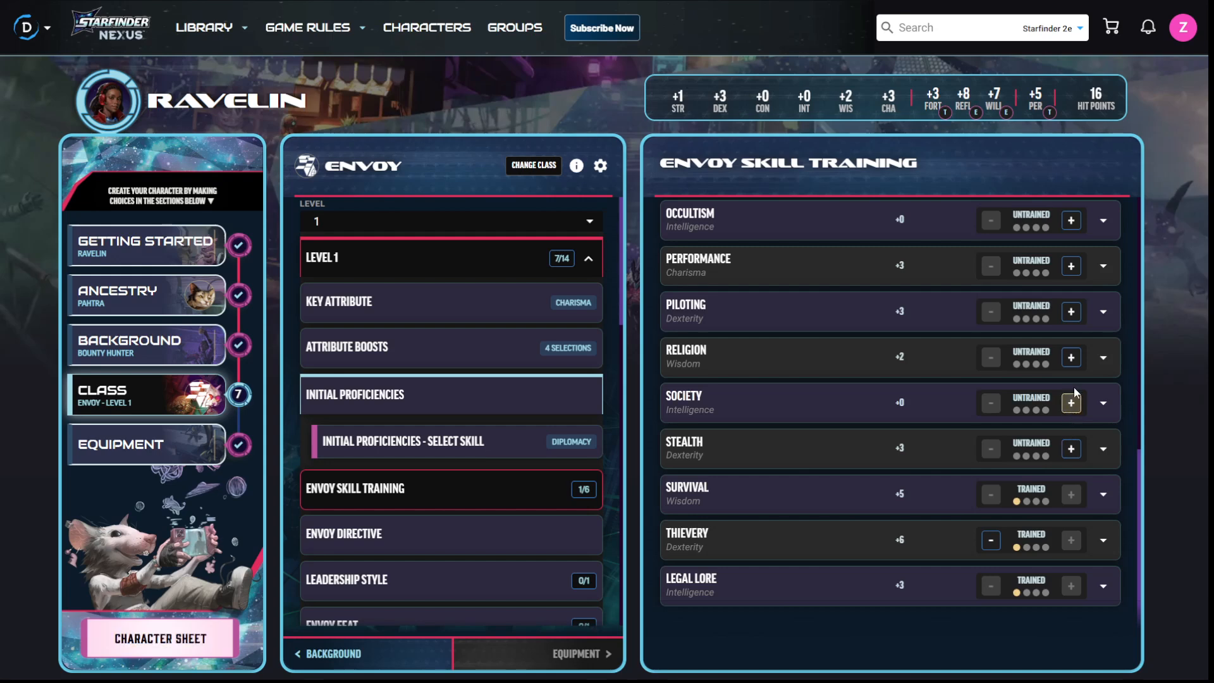
left_click(1070, 312)
Assign the remaining three Envoy Skill Training choices to Computers, Athletics and Crafting.
scroll(1068, 326, "up", 5)
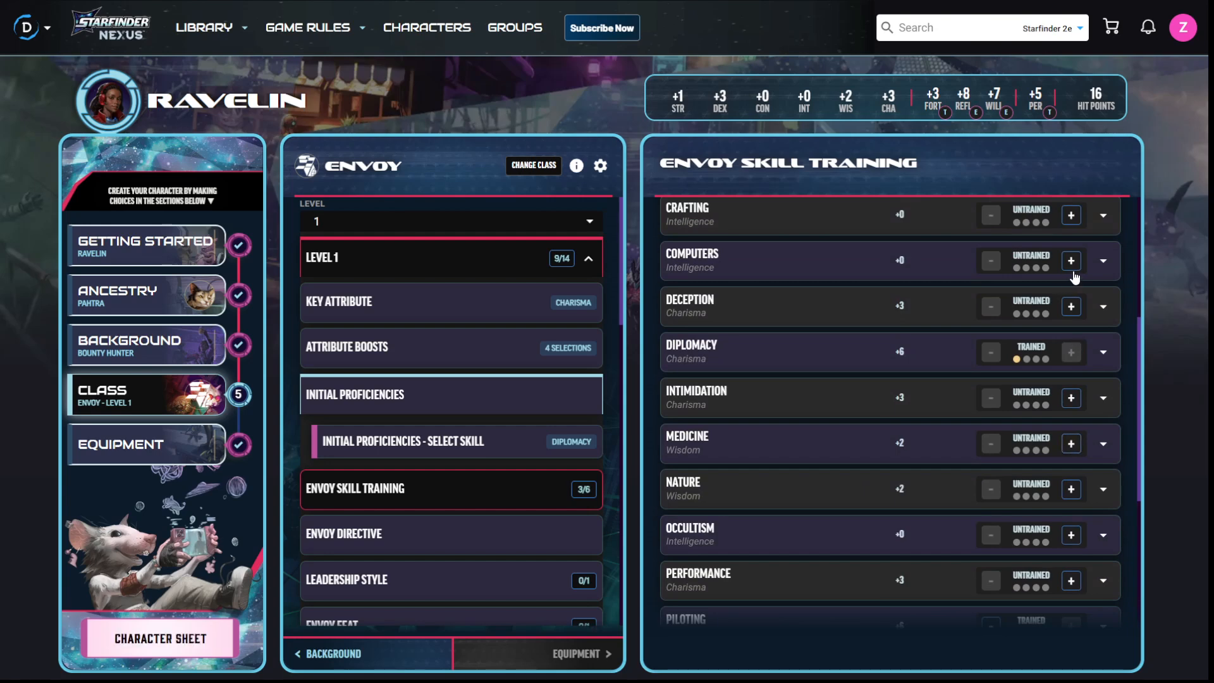
left_click(1071, 260)
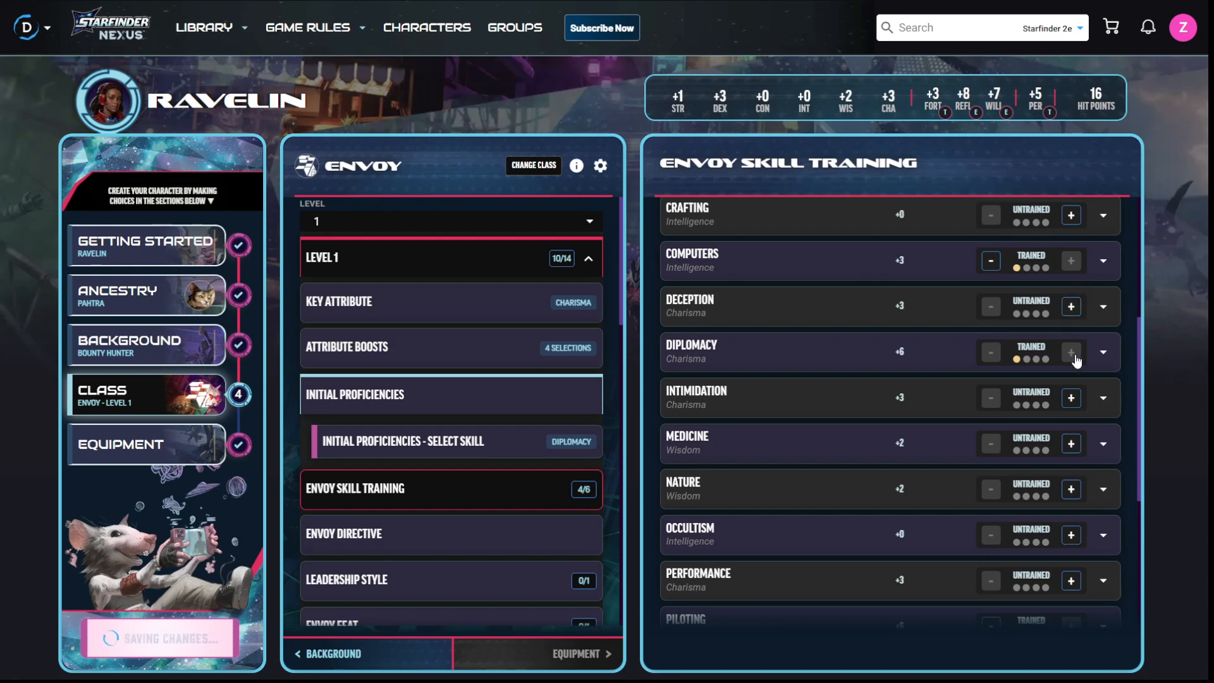
scroll(1074, 354, "up", 3)
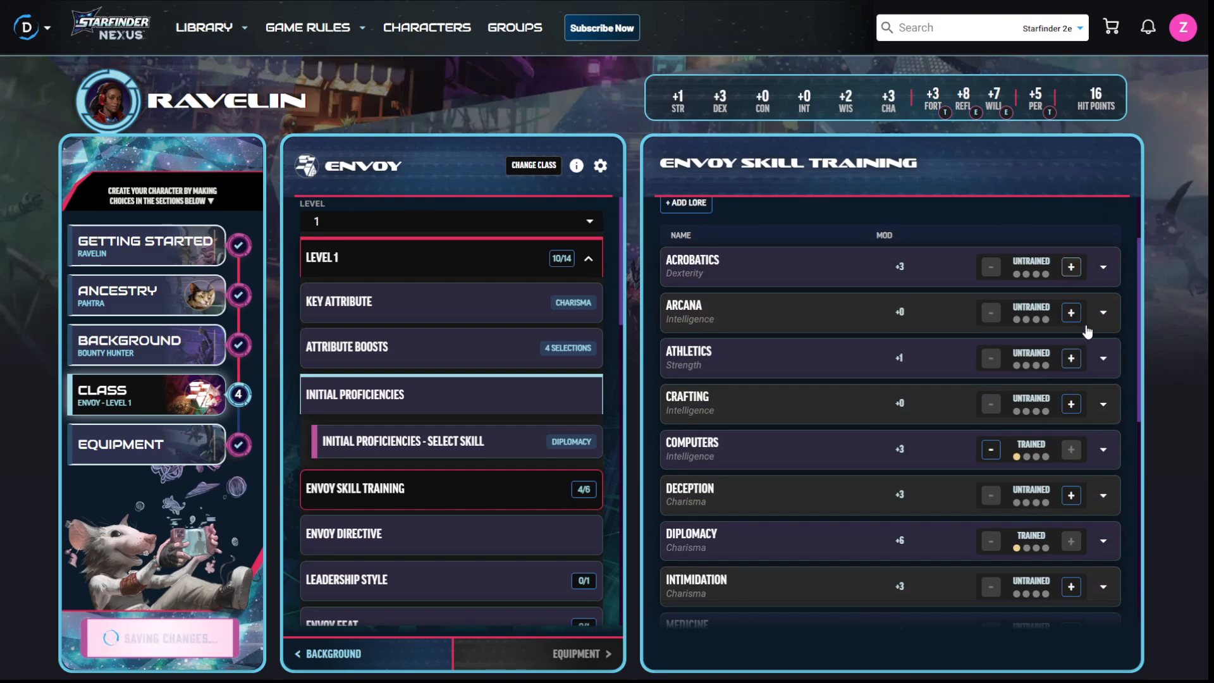
left_click(1071, 358)
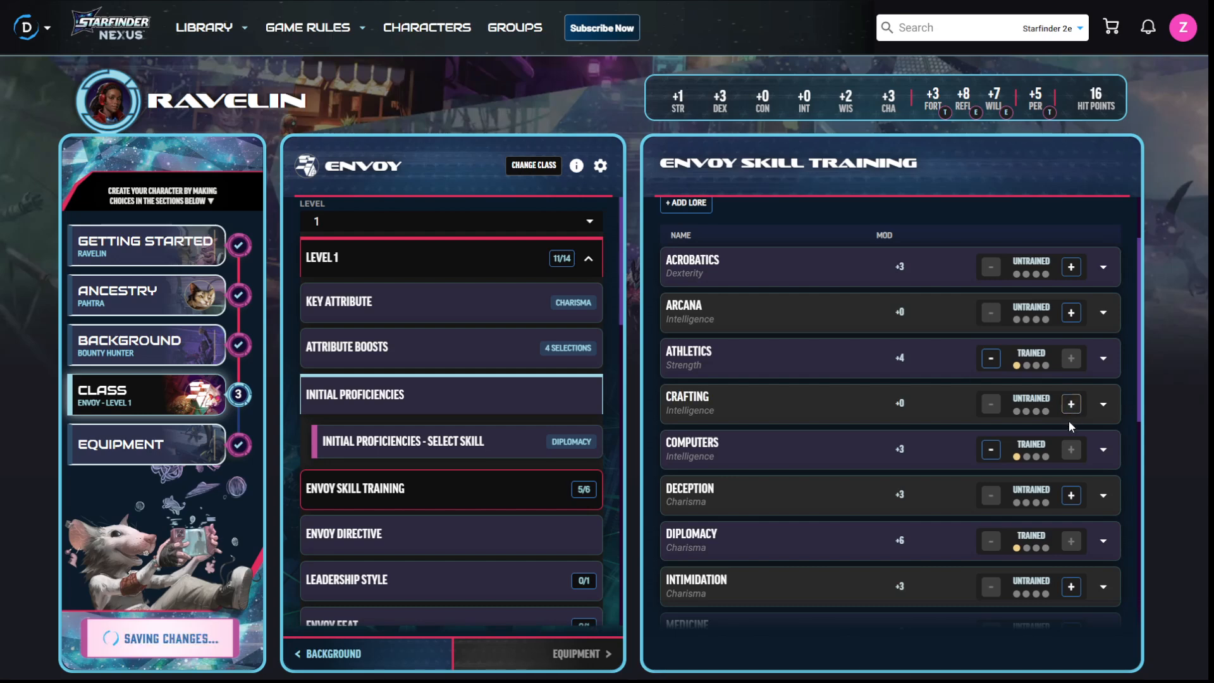
left_click(1071, 405)
Look over the From the Front and From the Shadows leadership styles and check the trained Envoy skills against them.
scroll(501, 392, "down", 2)
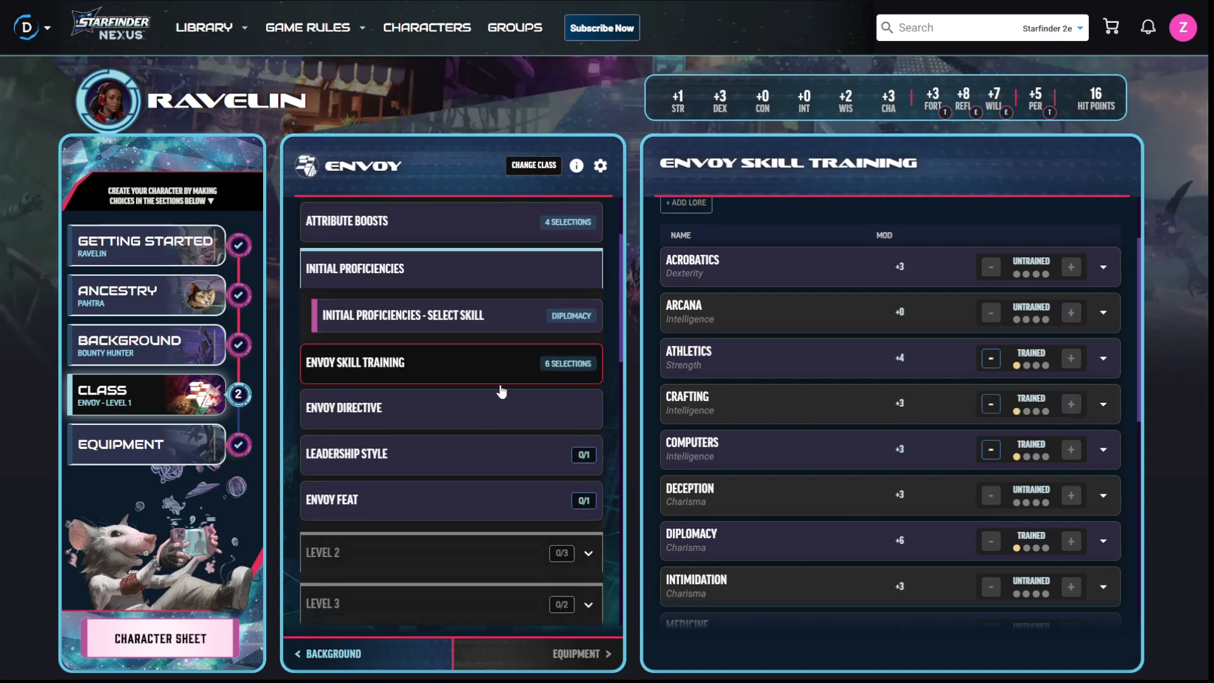
left_click(471, 460)
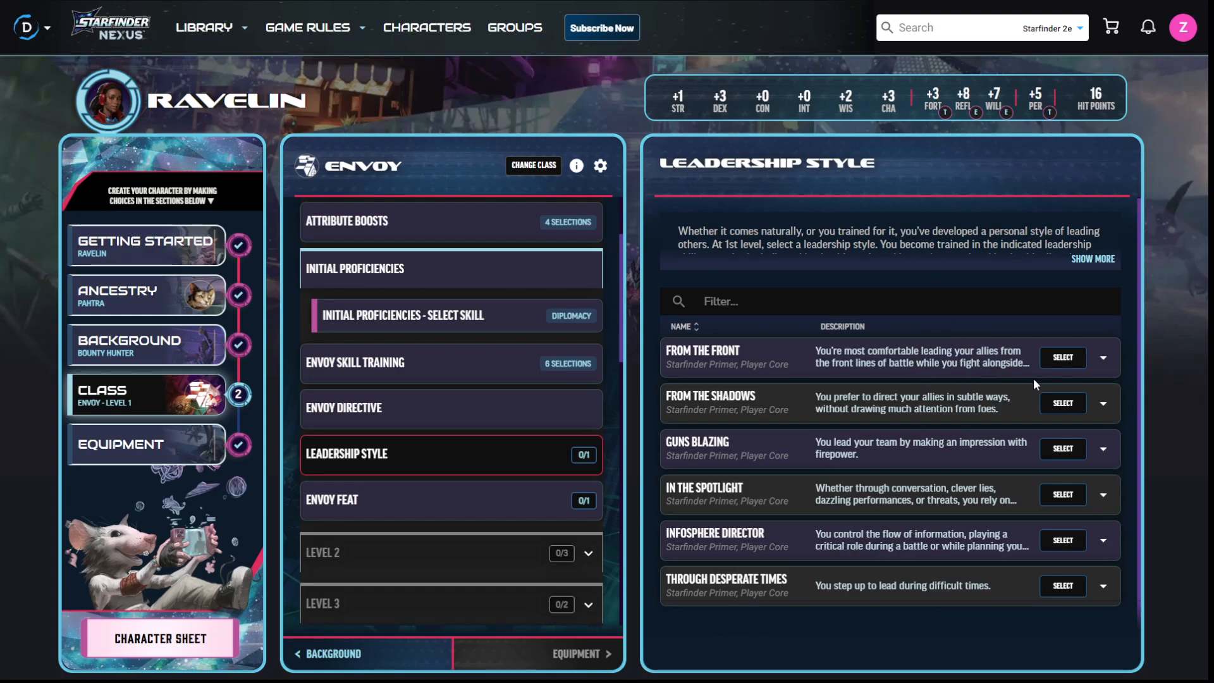
left_click(1105, 358)
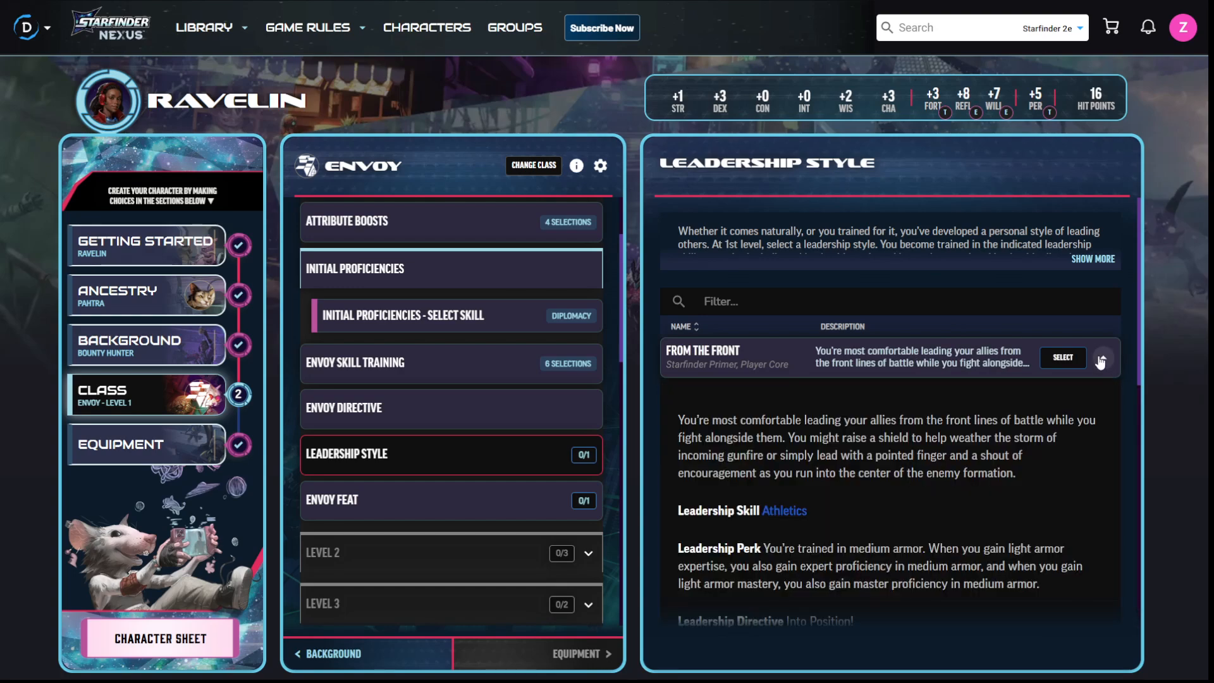
scroll(1097, 350, "down", 4)
scroll(1103, 348, "up", 2)
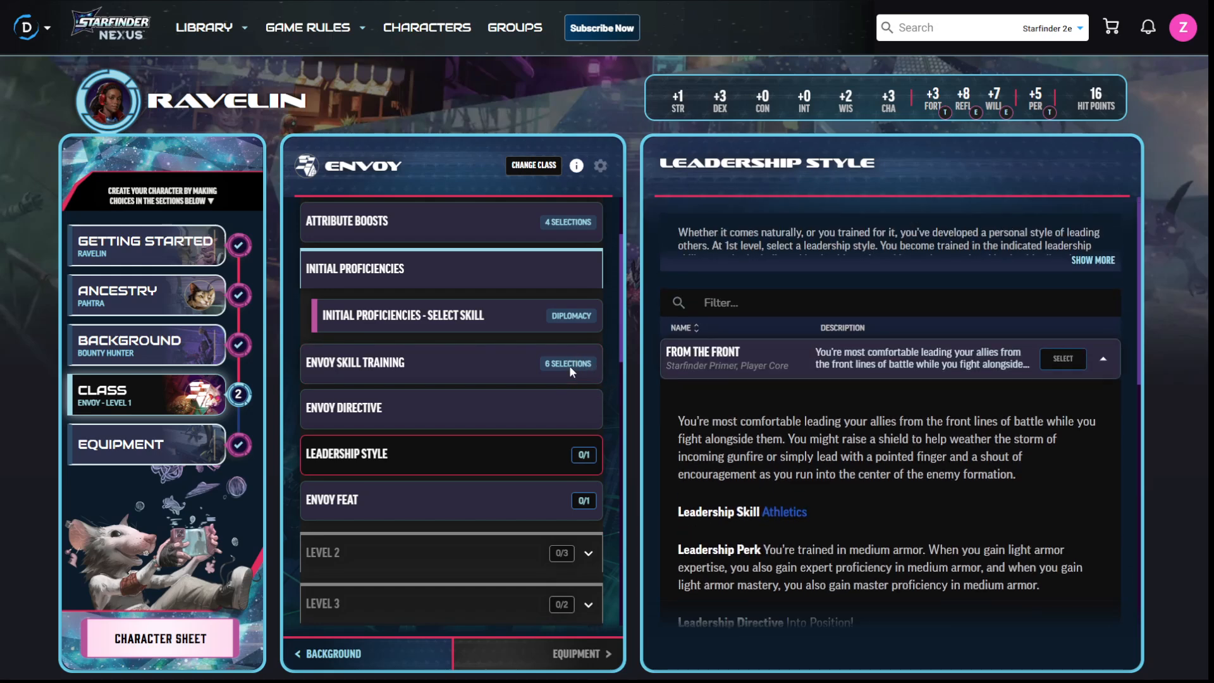
left_click(569, 365)
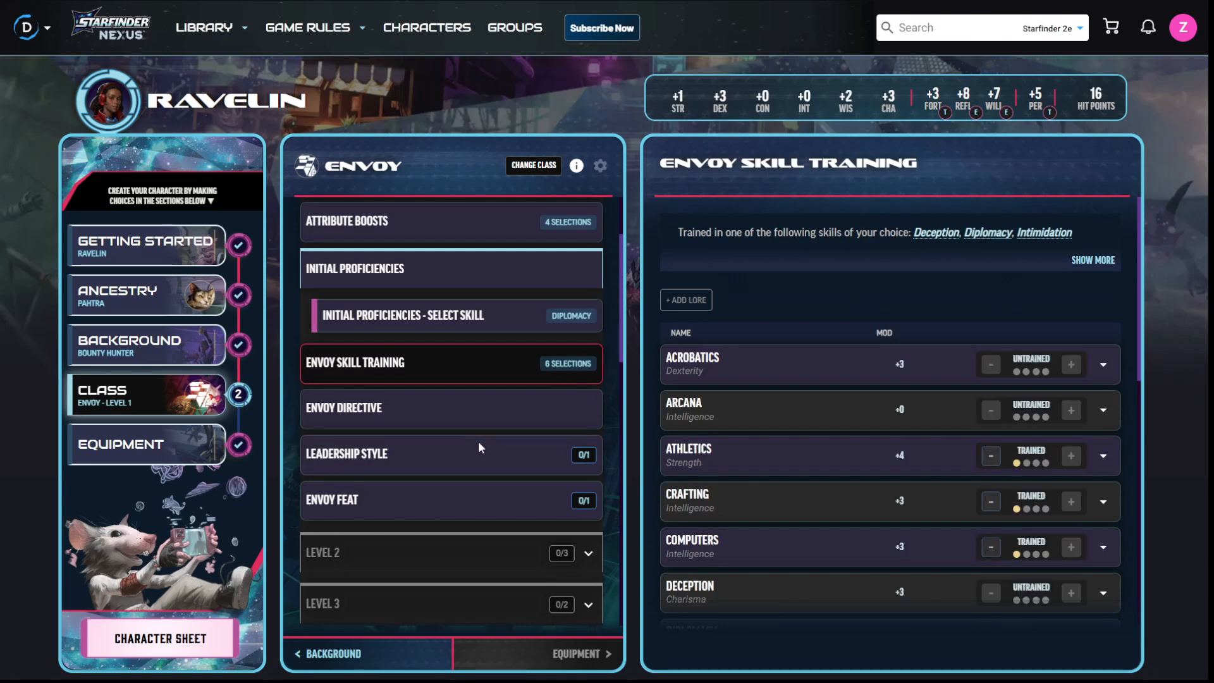
left_click(378, 453)
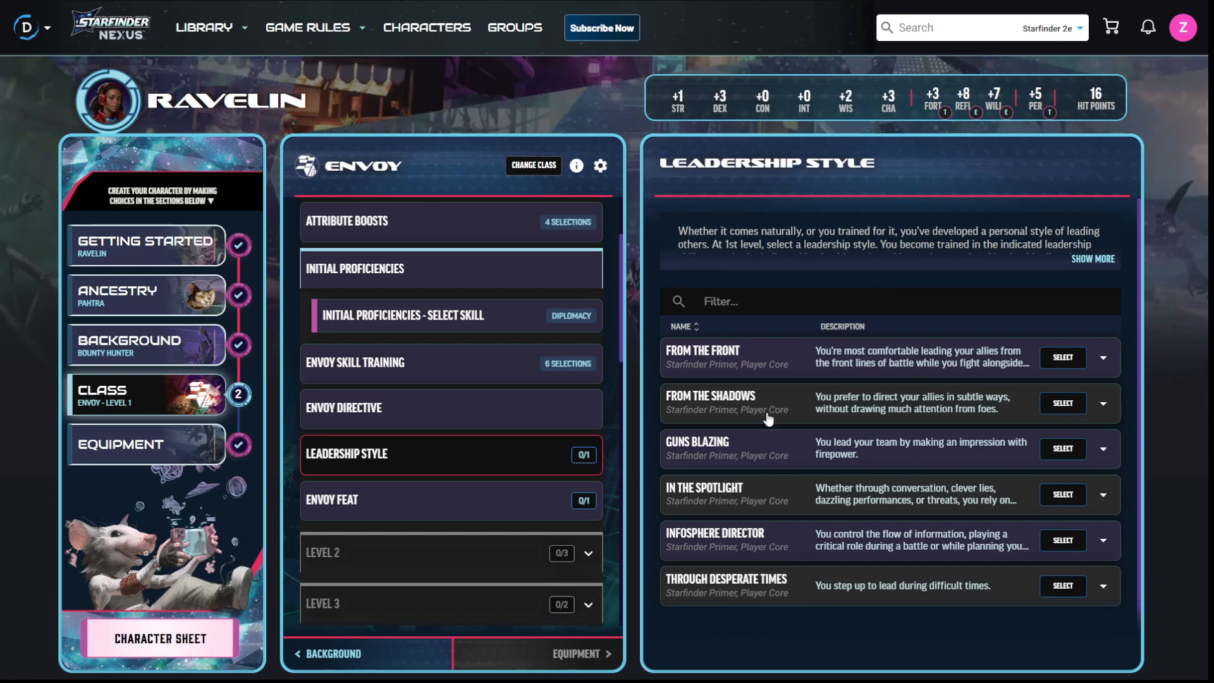
left_click(848, 398)
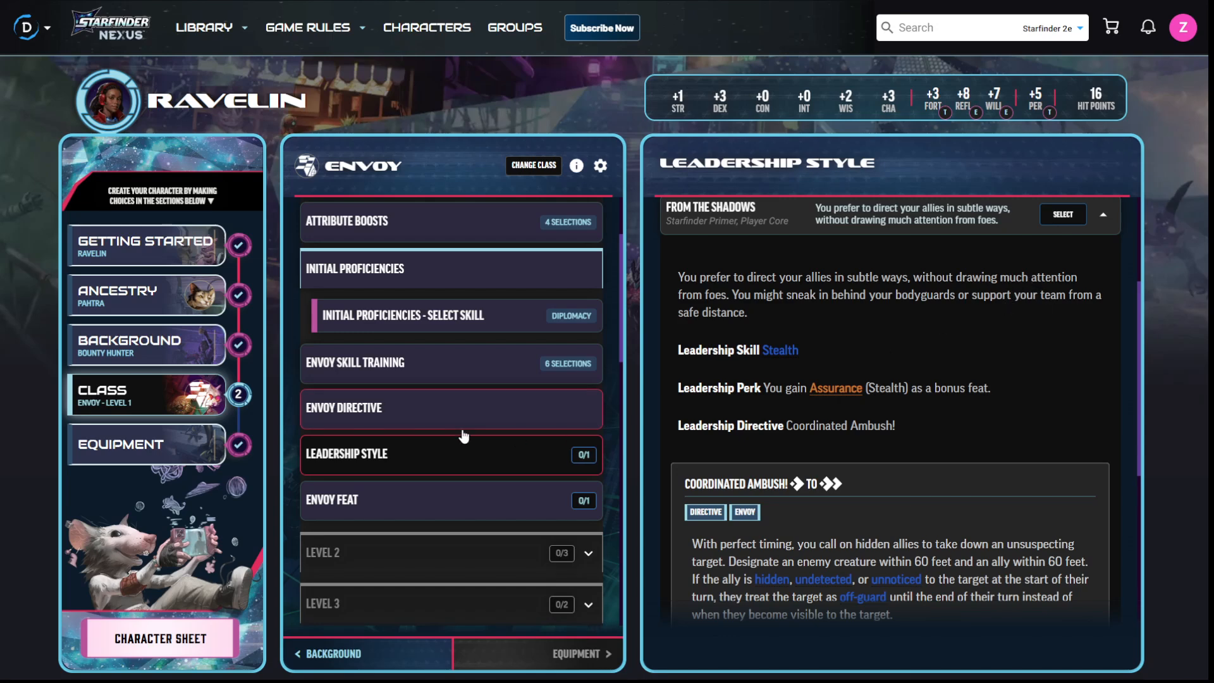
scroll(944, 340, "up", 3)
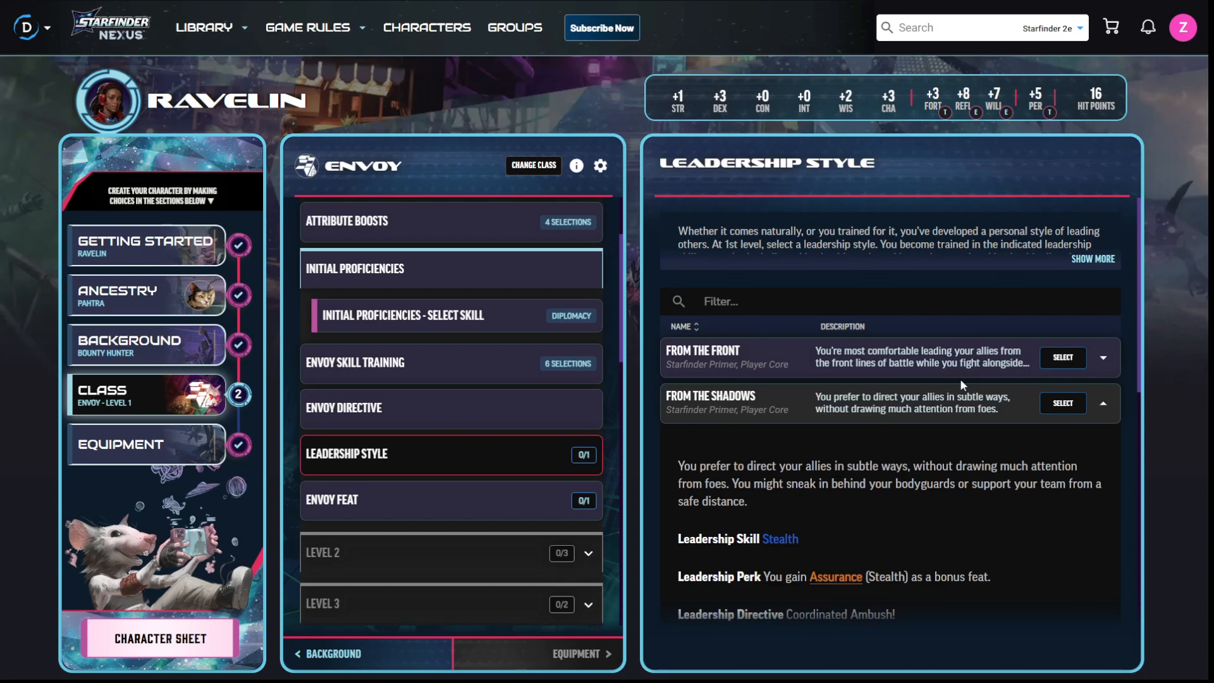
left_click(1103, 403)
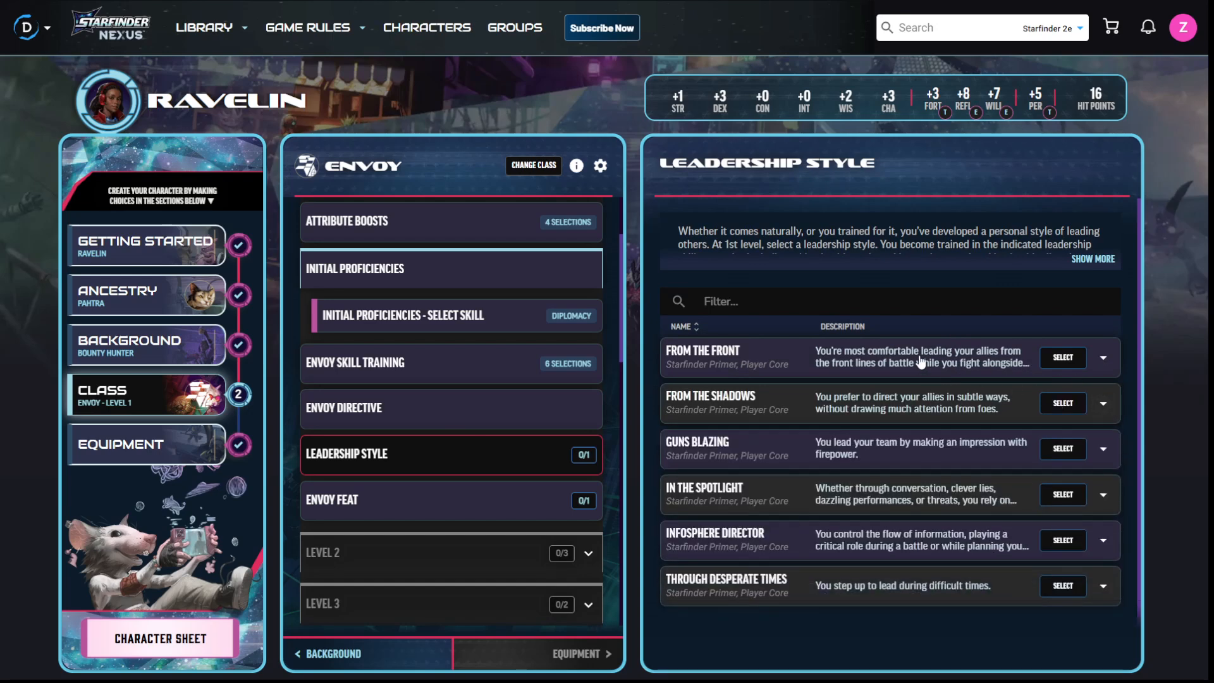
Read the From the Front leadership style in detail, including its skill, perk and Into Position! directive with Lead by Example.
left_click(920, 362)
scroll(919, 363, "down", 4)
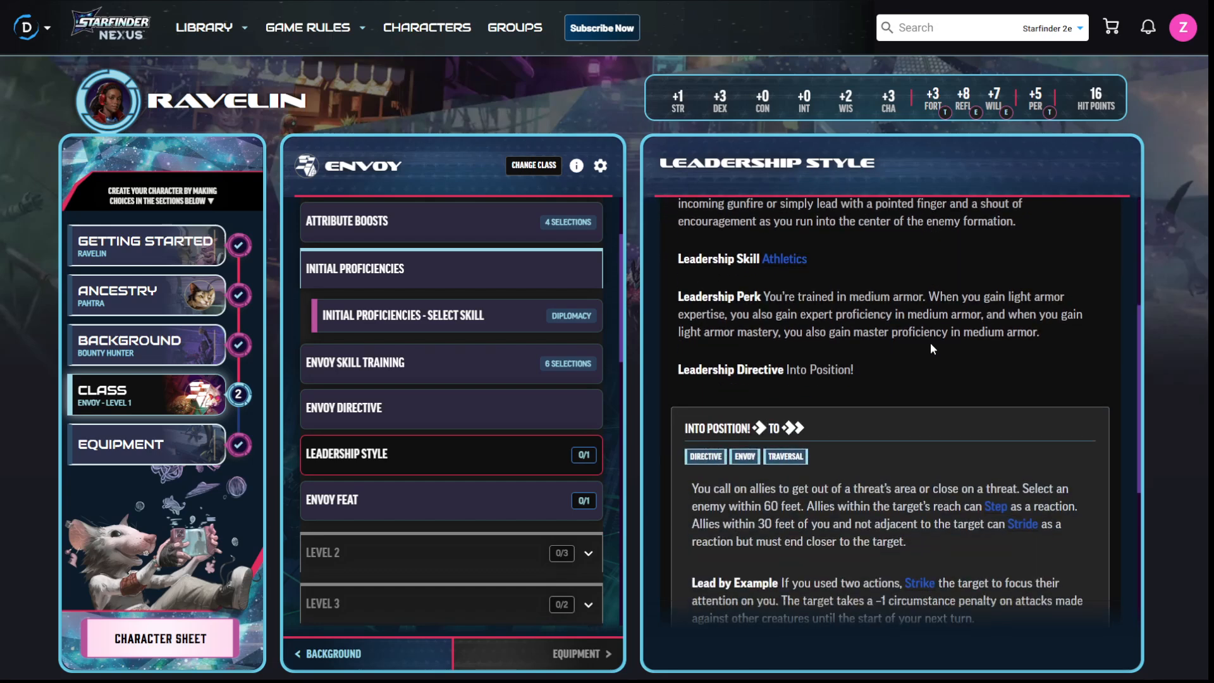
scroll(932, 335, "up", 1)
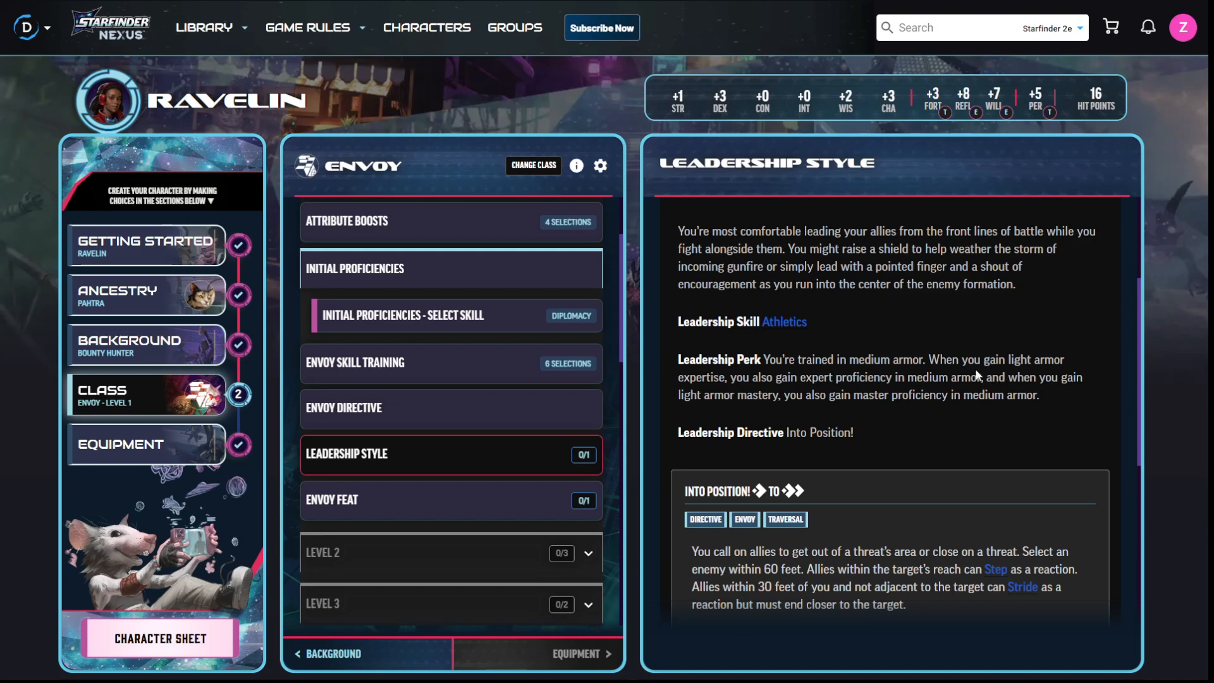
scroll(977, 373, "down", 3)
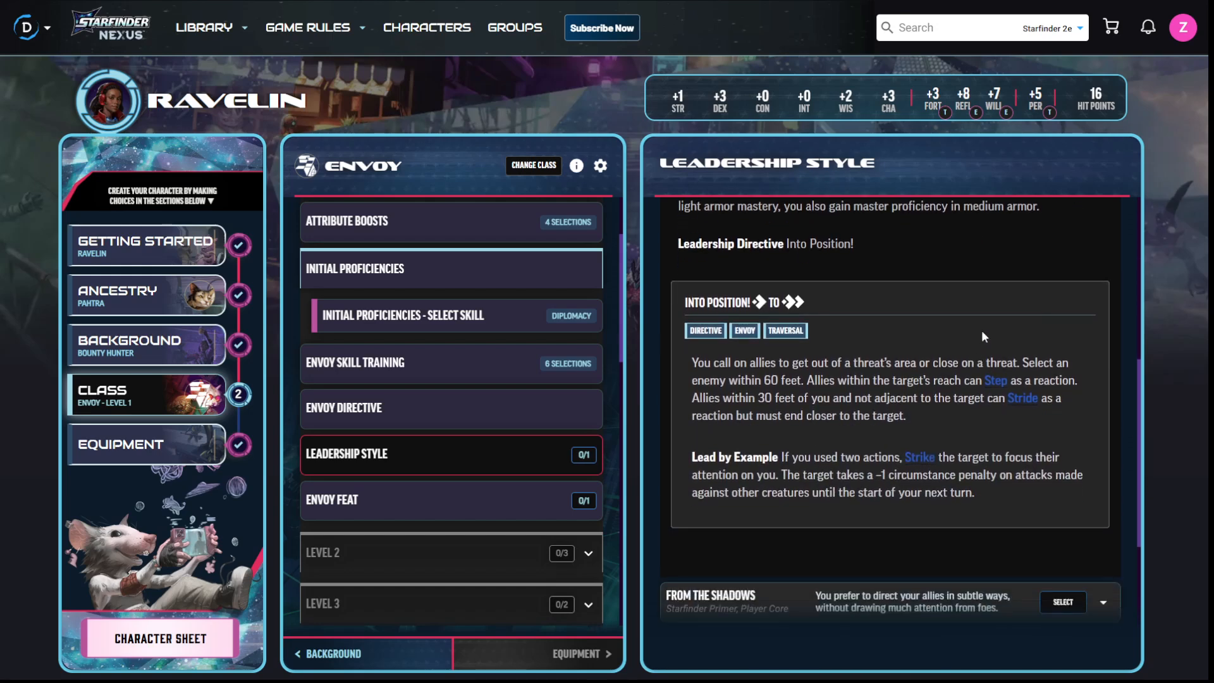
scroll(981, 341, "down", 2)
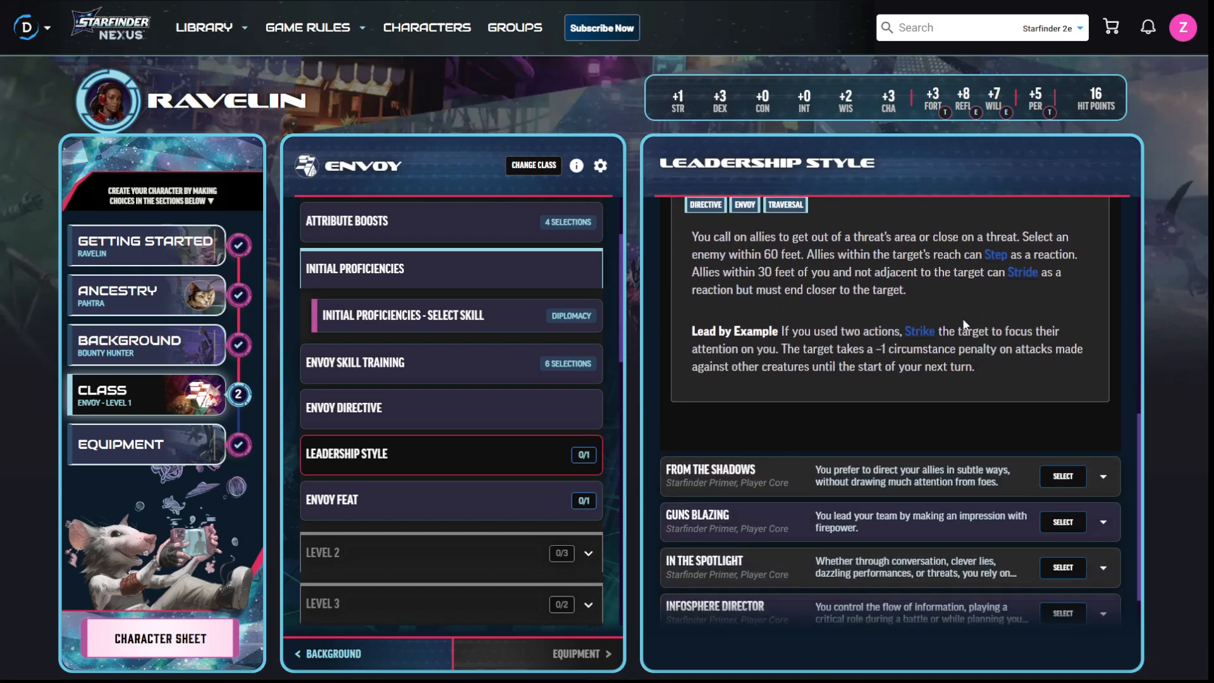
scroll(964, 324, "up", 1)
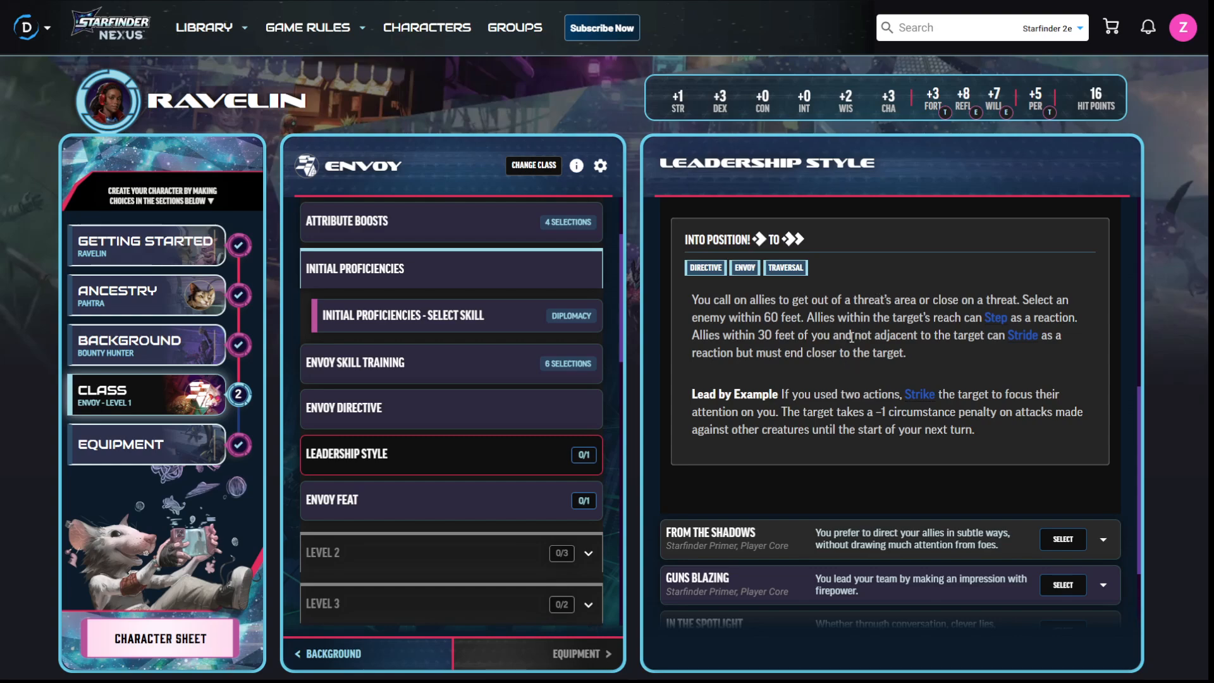
scroll(872, 316, "down", 2)
scroll(863, 324, "up", 2)
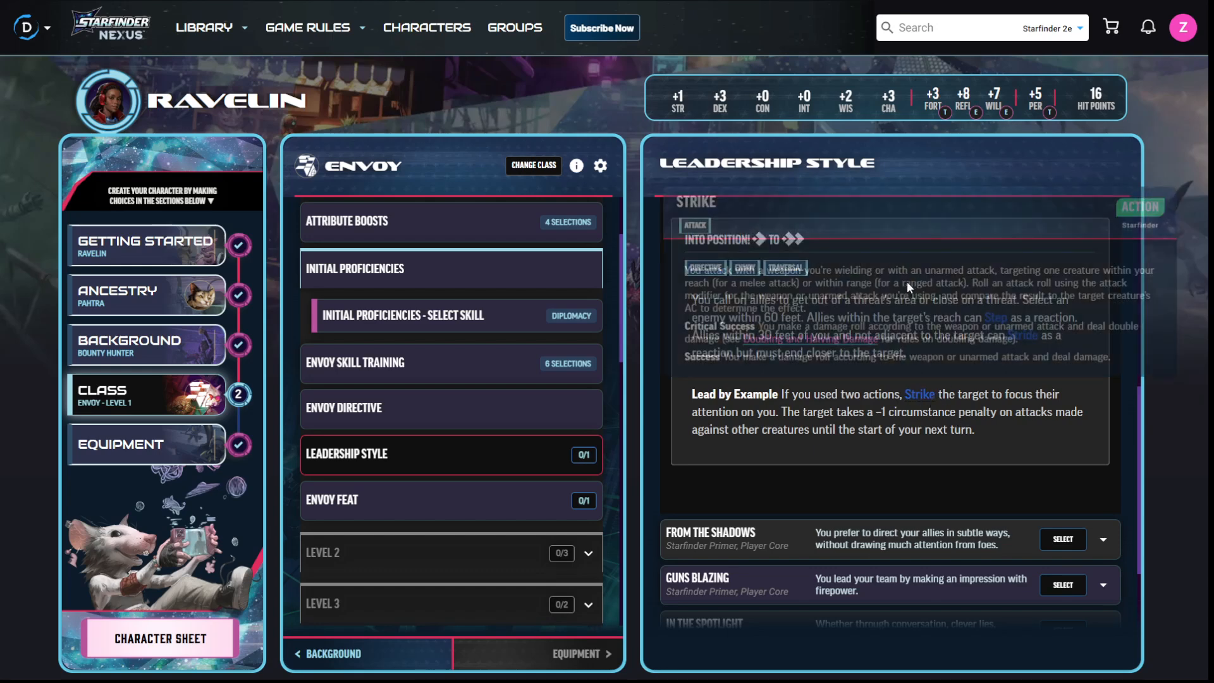
scroll(898, 303, "up", 1)
scroll(1020, 324, "up", 5)
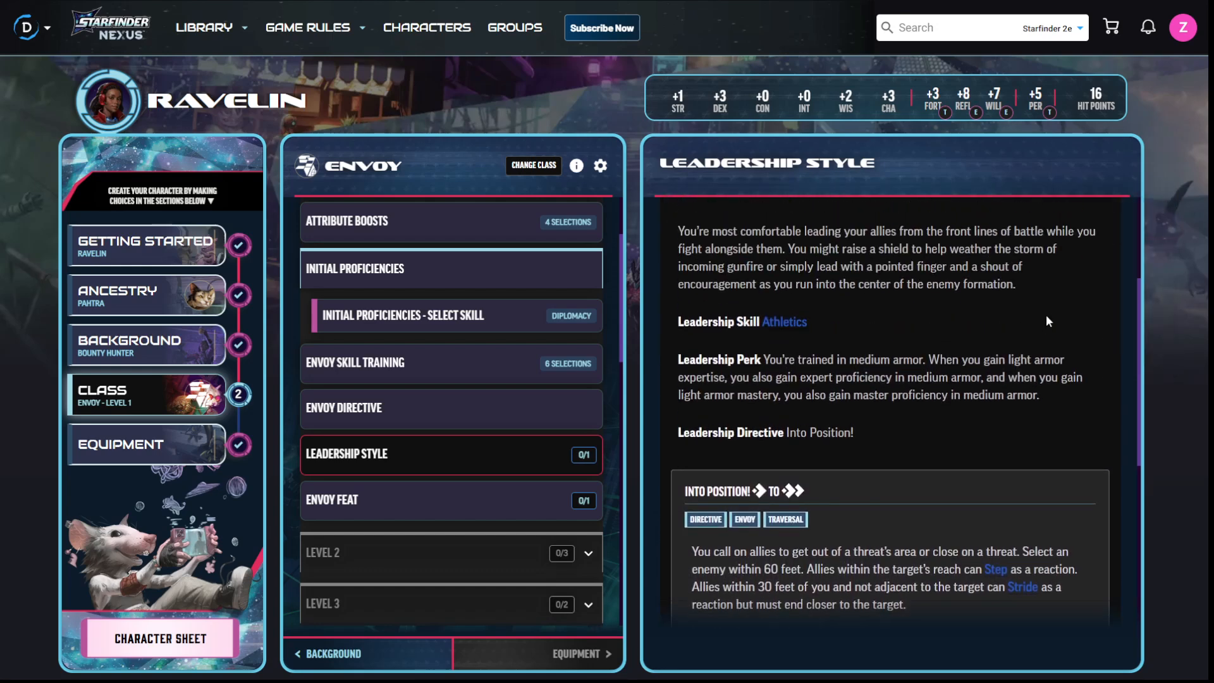
Select From the Front as the leadership style and train Acrobatics as the Athletics replacement skill.
left_click(1062, 297)
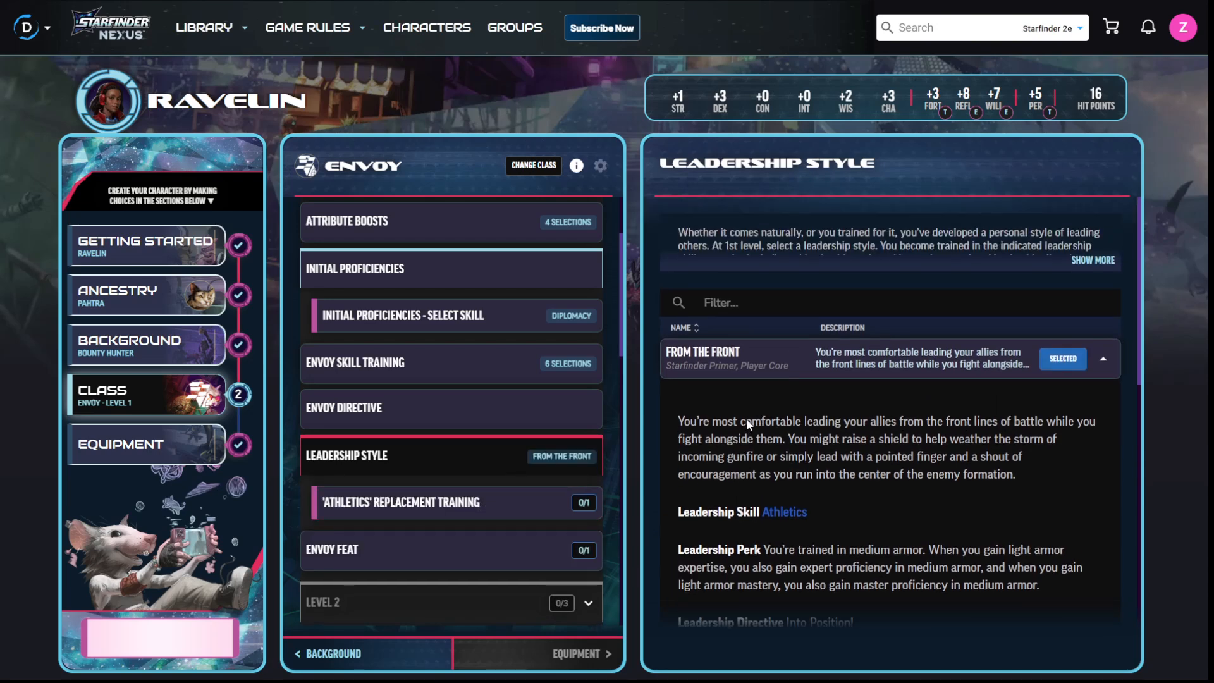
scroll(913, 362, "down", 5)
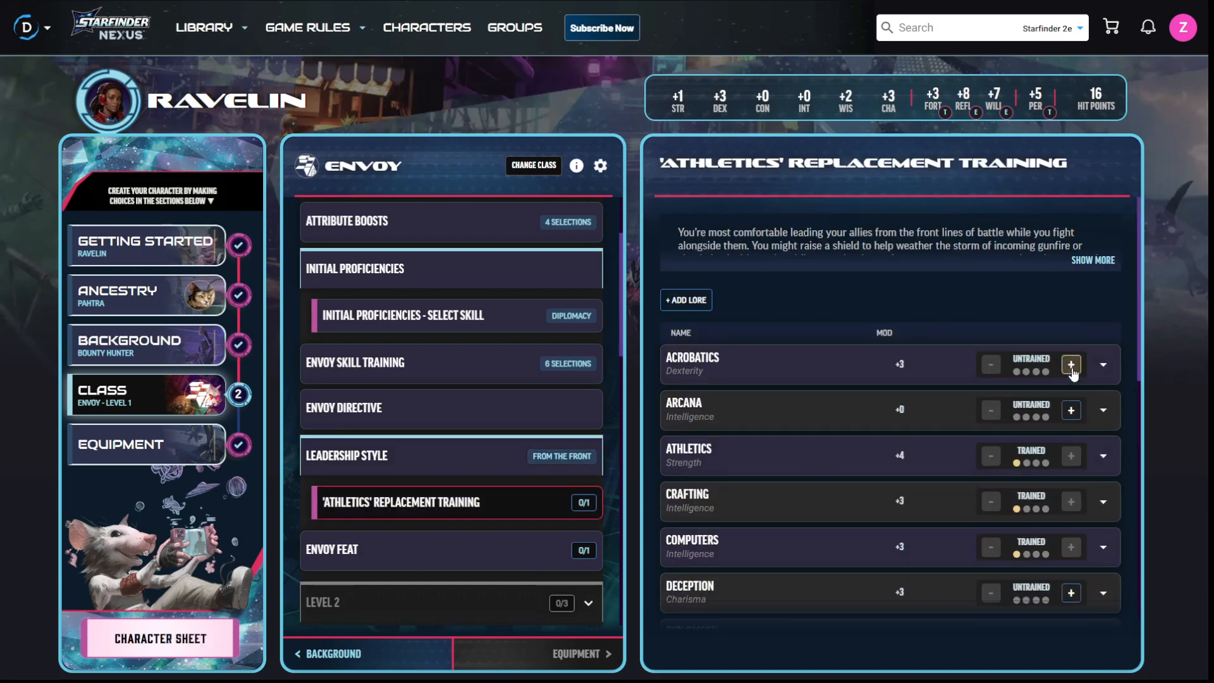
left_click(1071, 364)
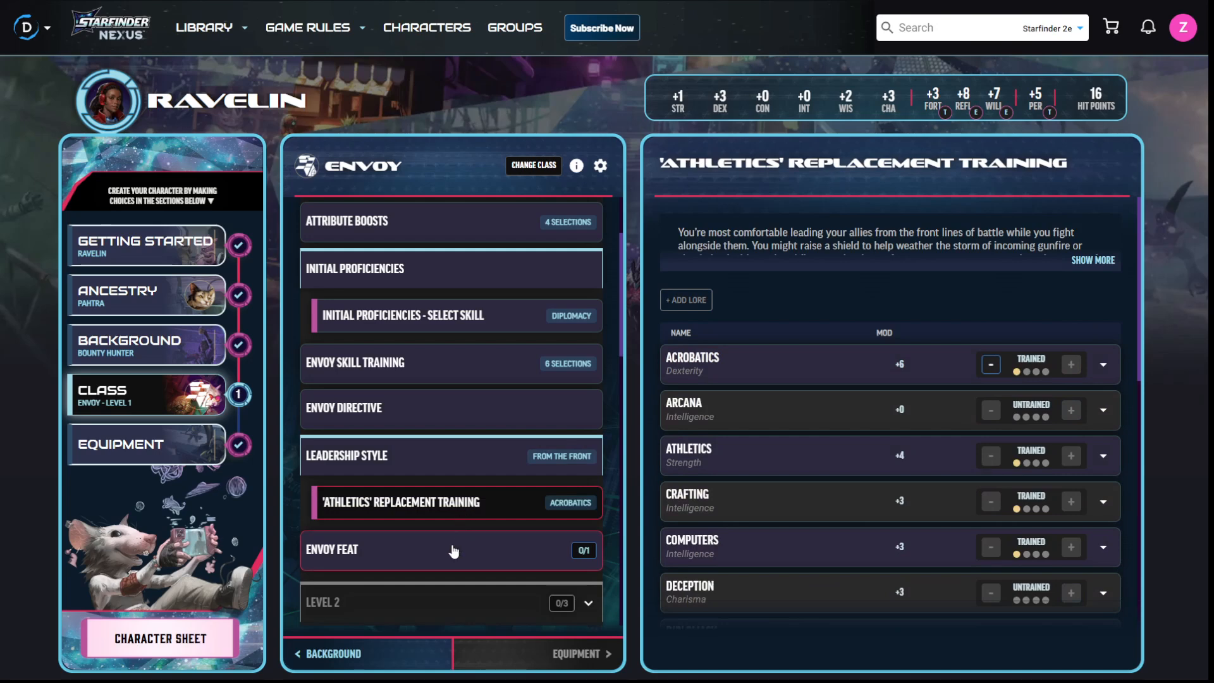
Read the Size Up feat's full description and select it as the level 1 Envoy feat.
left_click(533, 554)
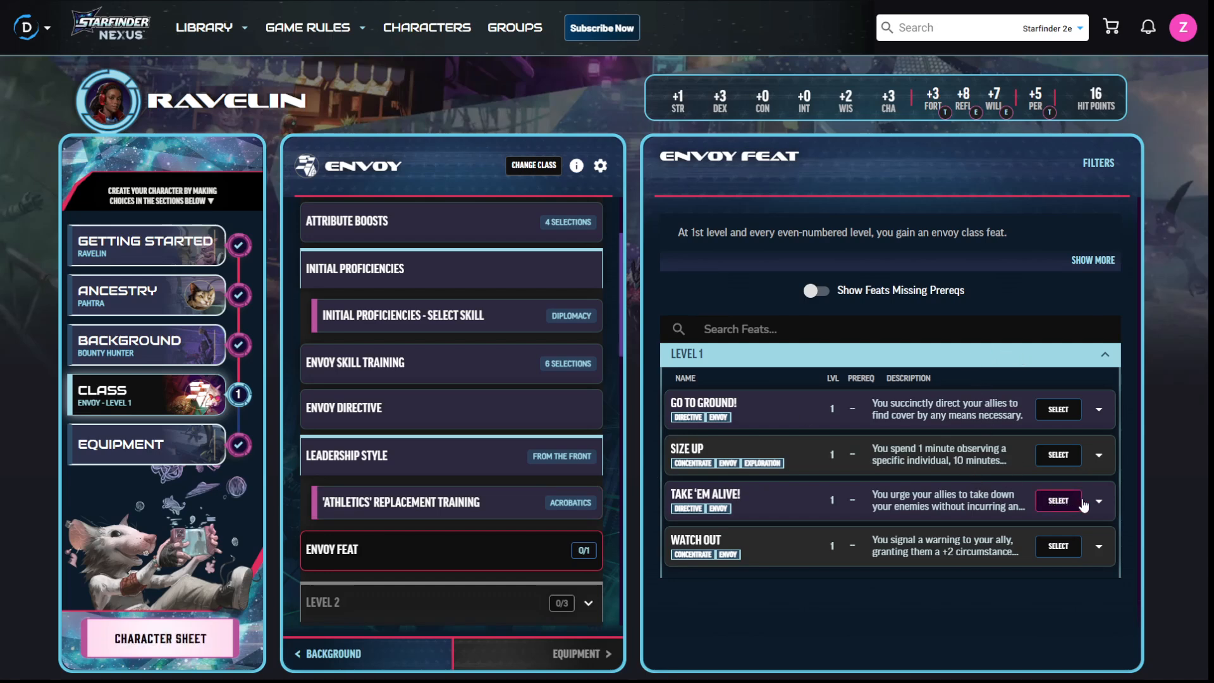
left_click(1099, 455)
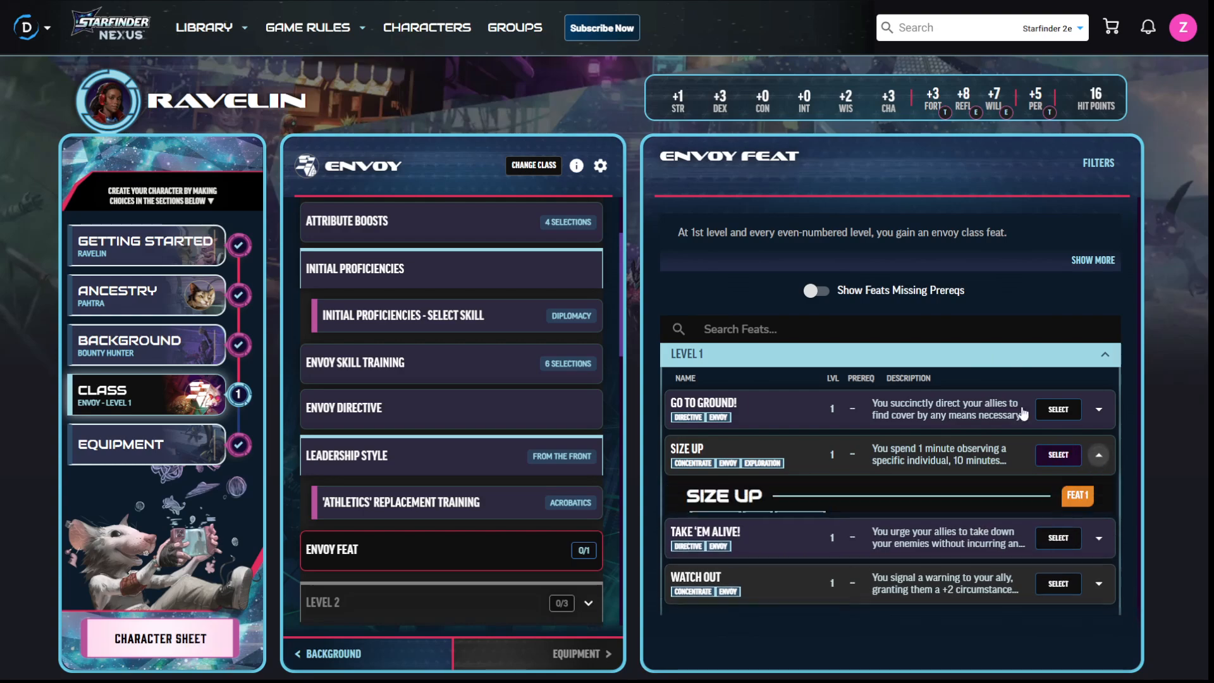
scroll(982, 426, "down", 4)
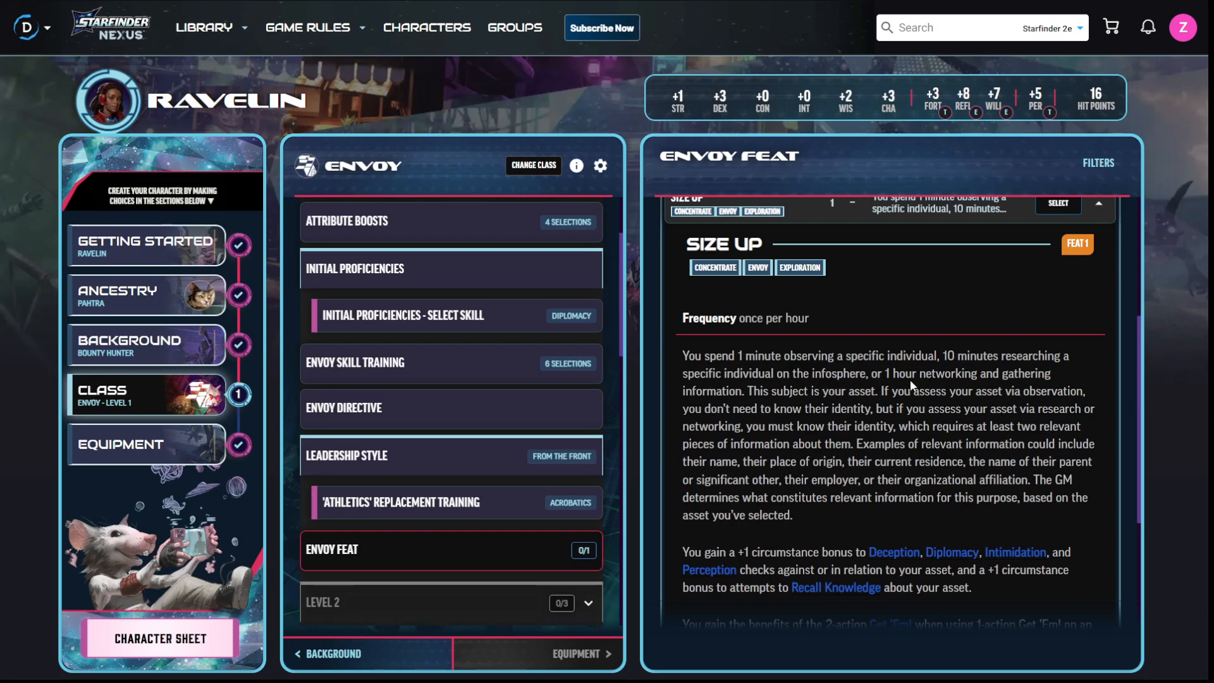
scroll(986, 419, "down", 3)
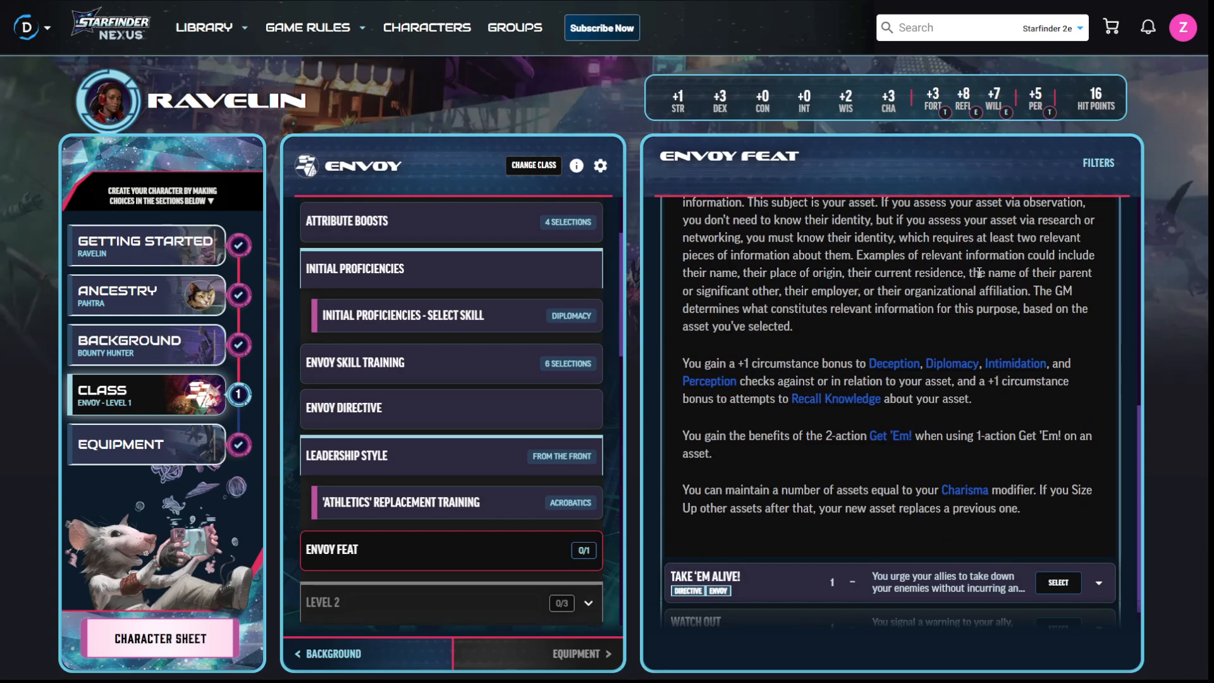
scroll(978, 272, "up", 2)
scroll(885, 259, "down", 3)
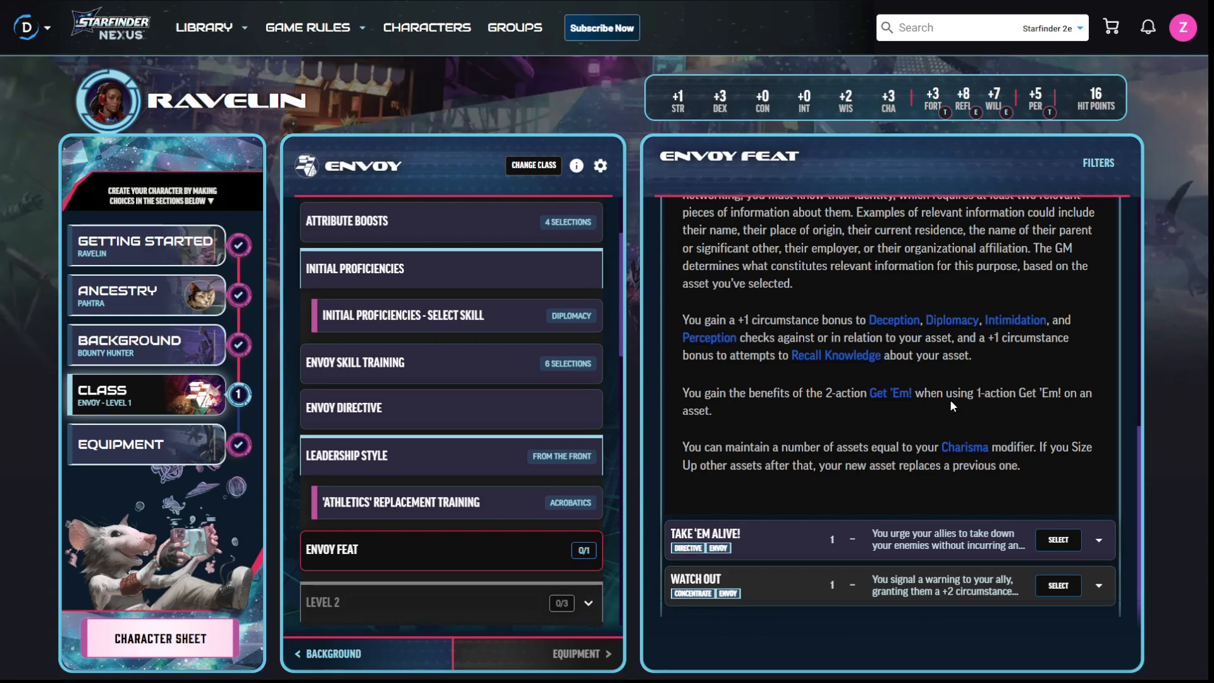
scroll(1026, 400, "up", 1)
scroll(1038, 392, "down", 1)
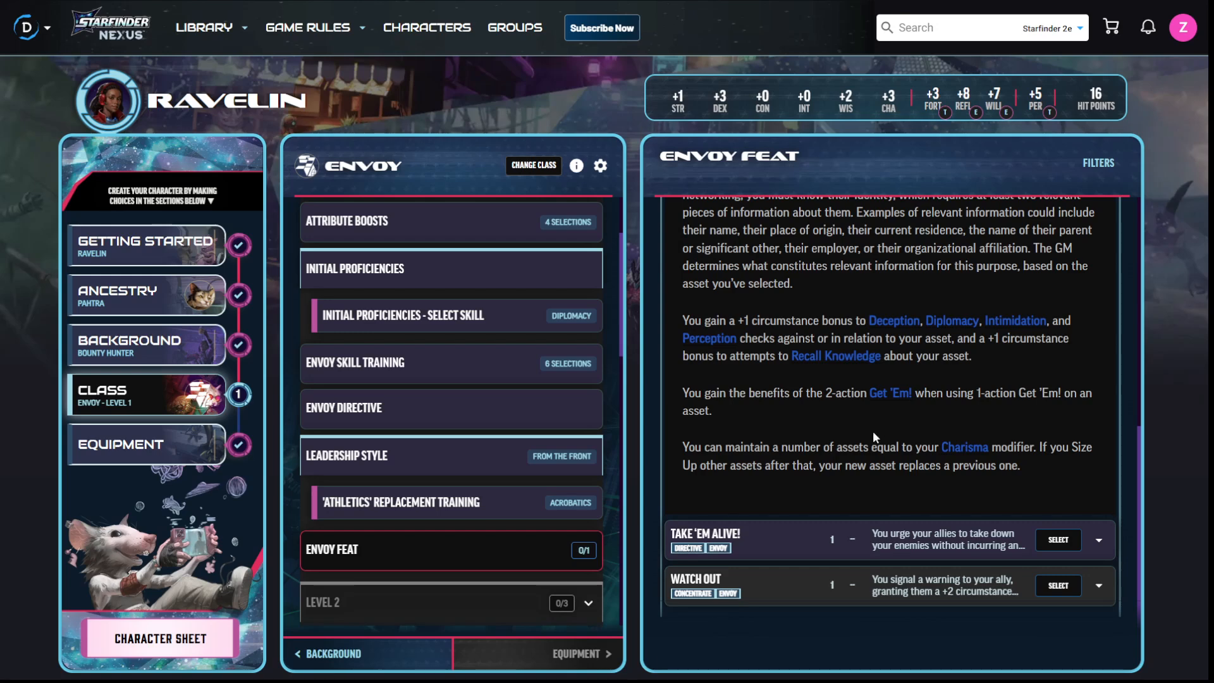
scroll(872, 430, "up", 4)
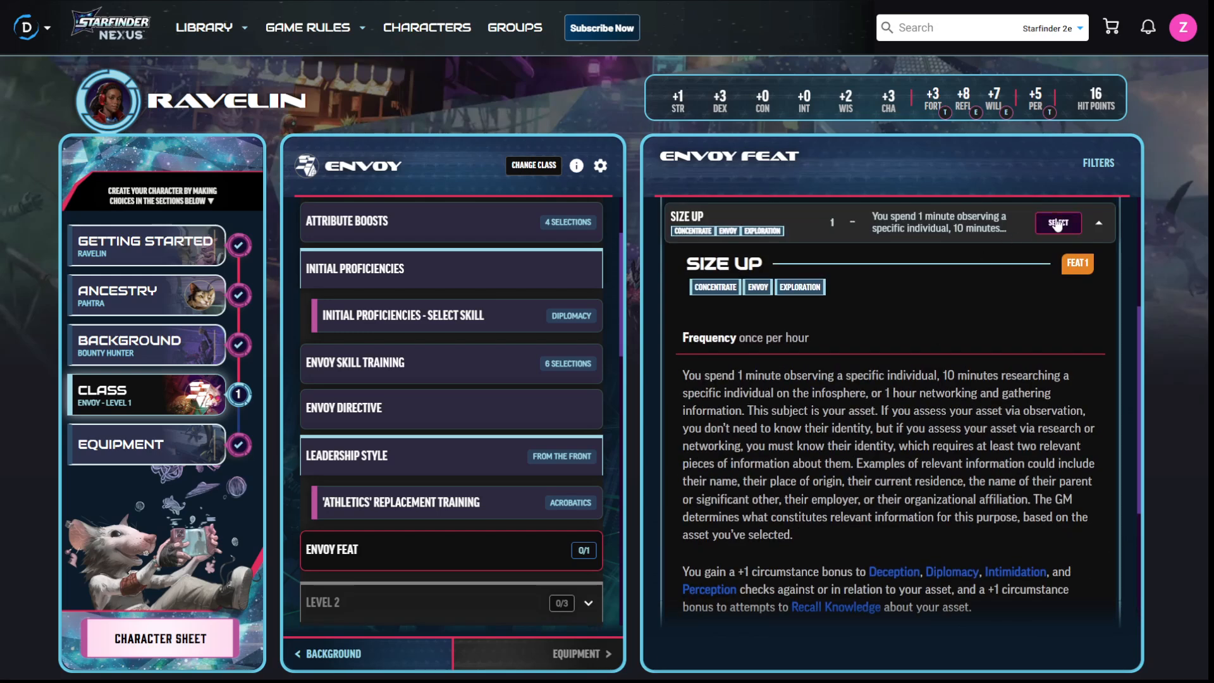
left_click(1057, 223)
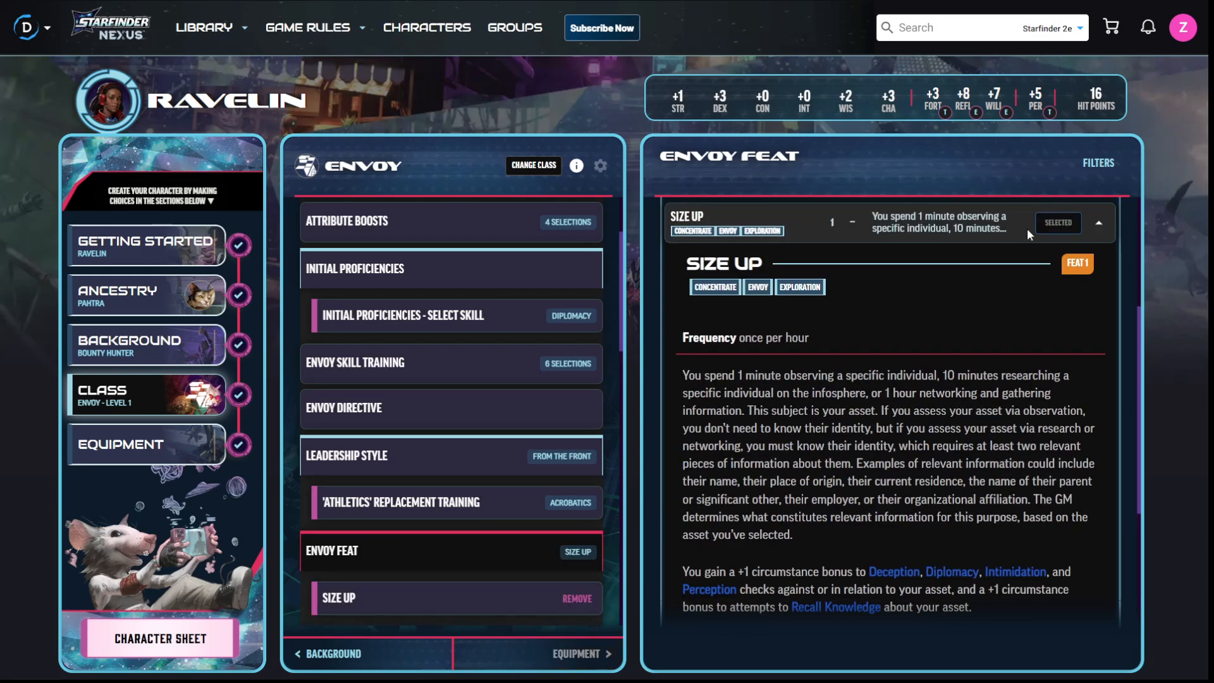
scroll(596, 321, "up", 2)
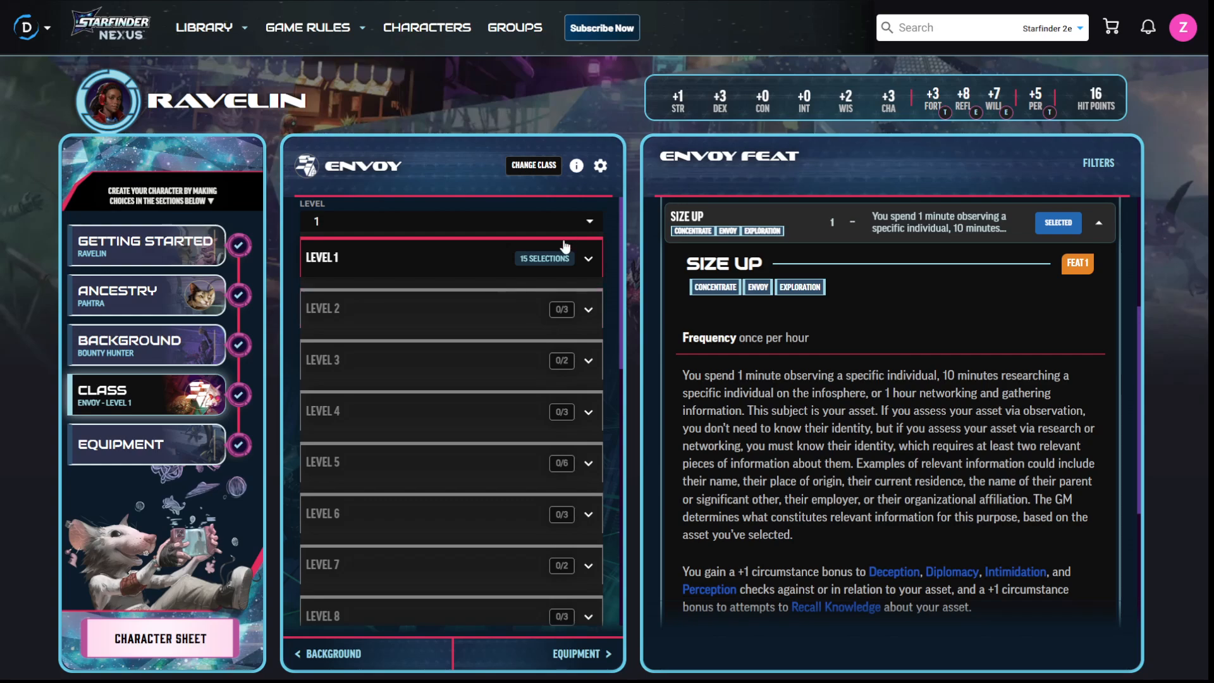
Look over the equipment section's starting currency and the rules on credits, price, item level and character wealth.
left_click(166, 439)
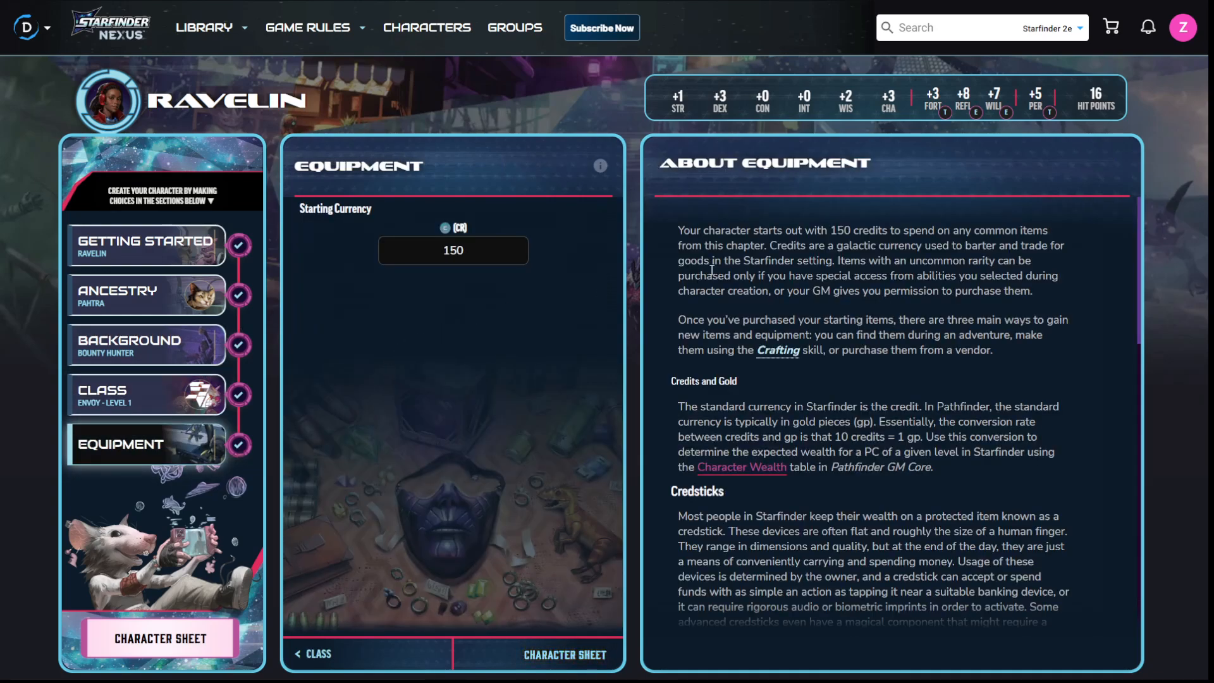
scroll(941, 318, "down", 15)
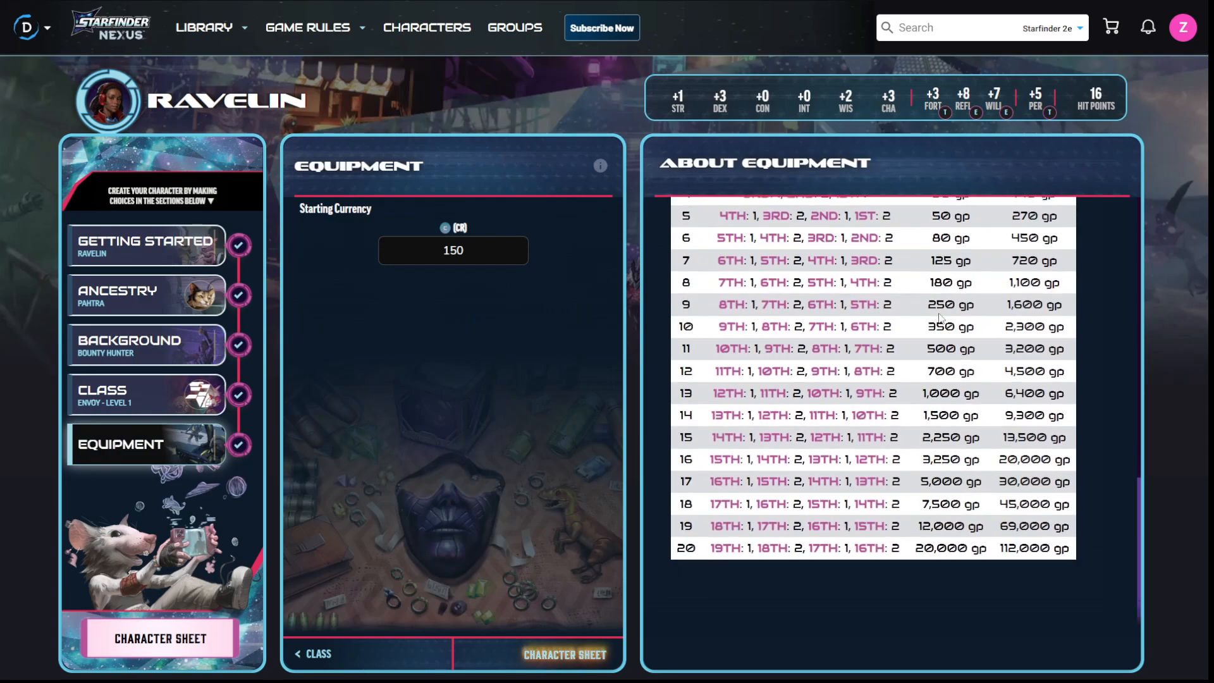
scroll(948, 318, "up", 15)
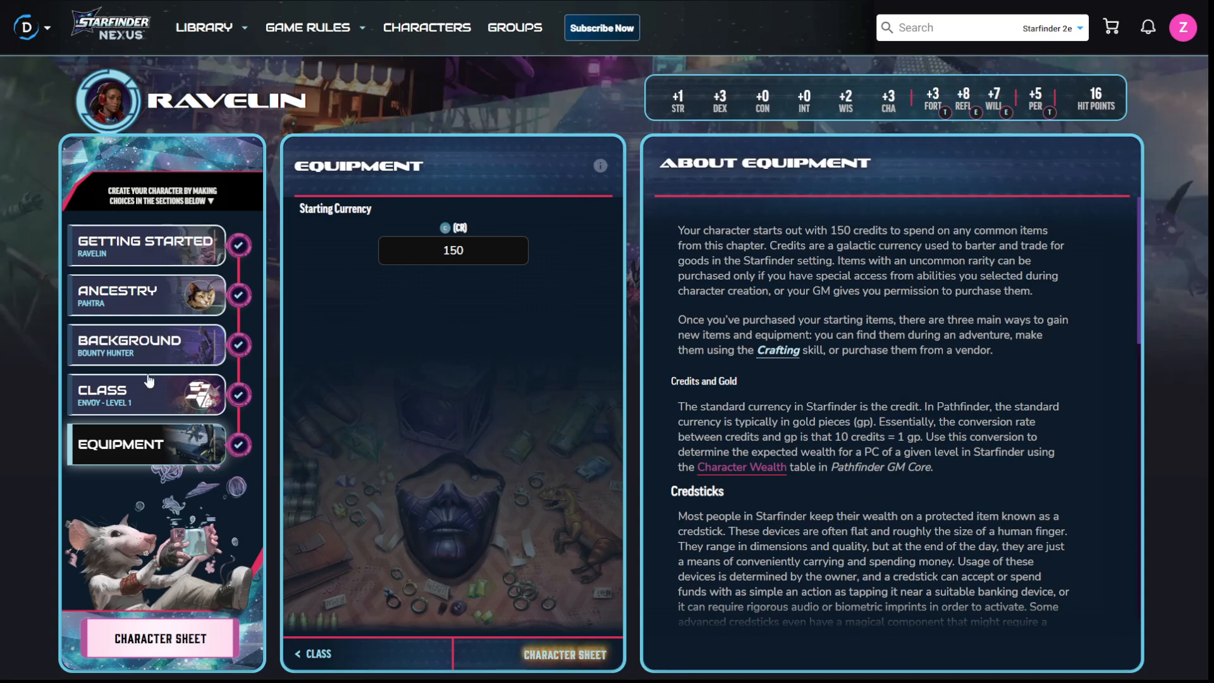
scroll(938, 261, "down", 3)
scroll(938, 261, "down", 1)
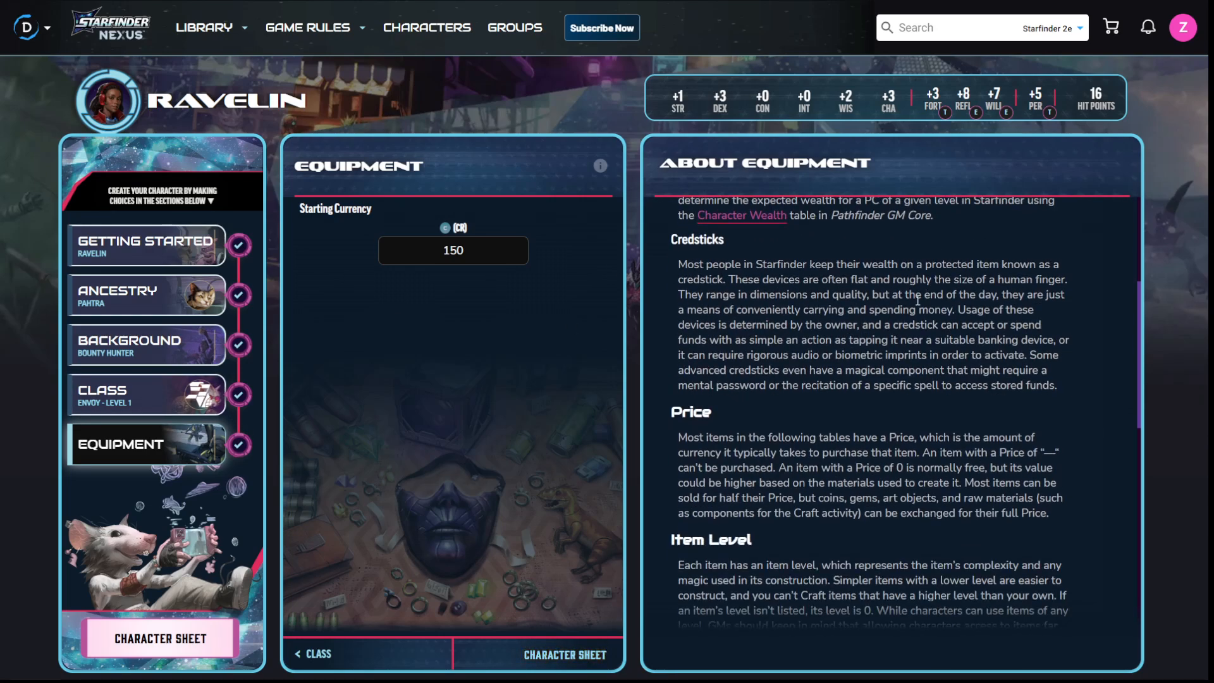
scroll(917, 297, "down", 4)
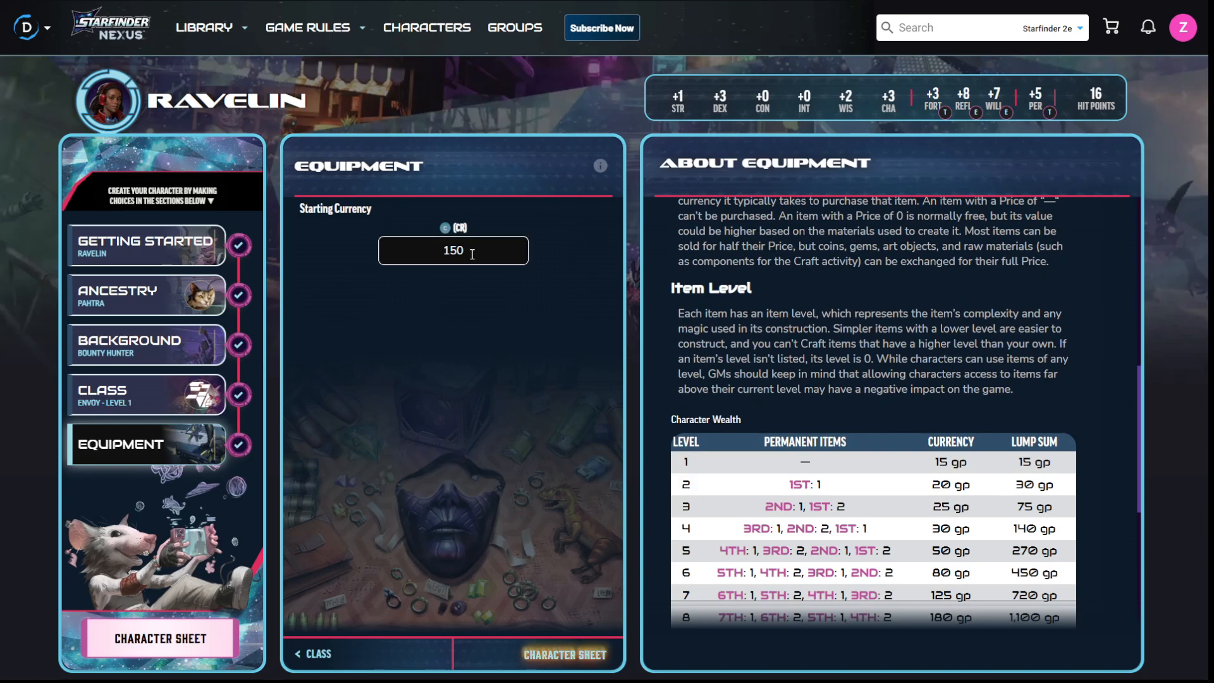
Open Ravelin's character sheet and bring up the list of weapons that can be added to the equipment.
left_click(155, 638)
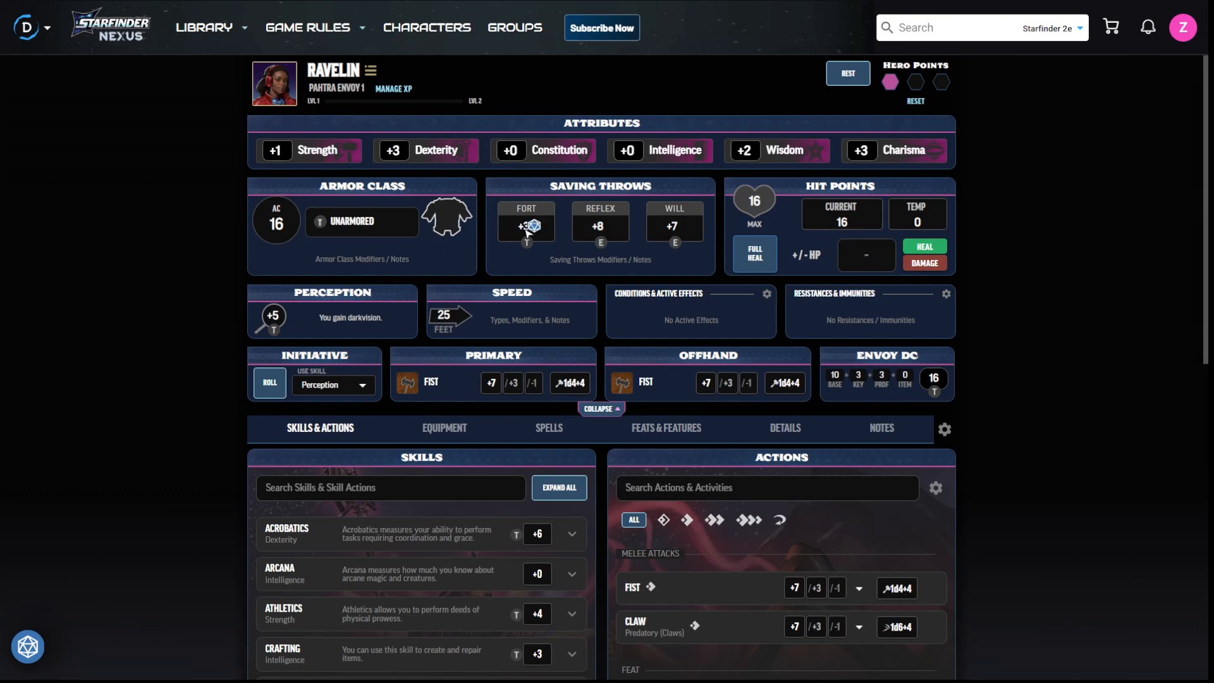
scroll(353, 226, "down", 3)
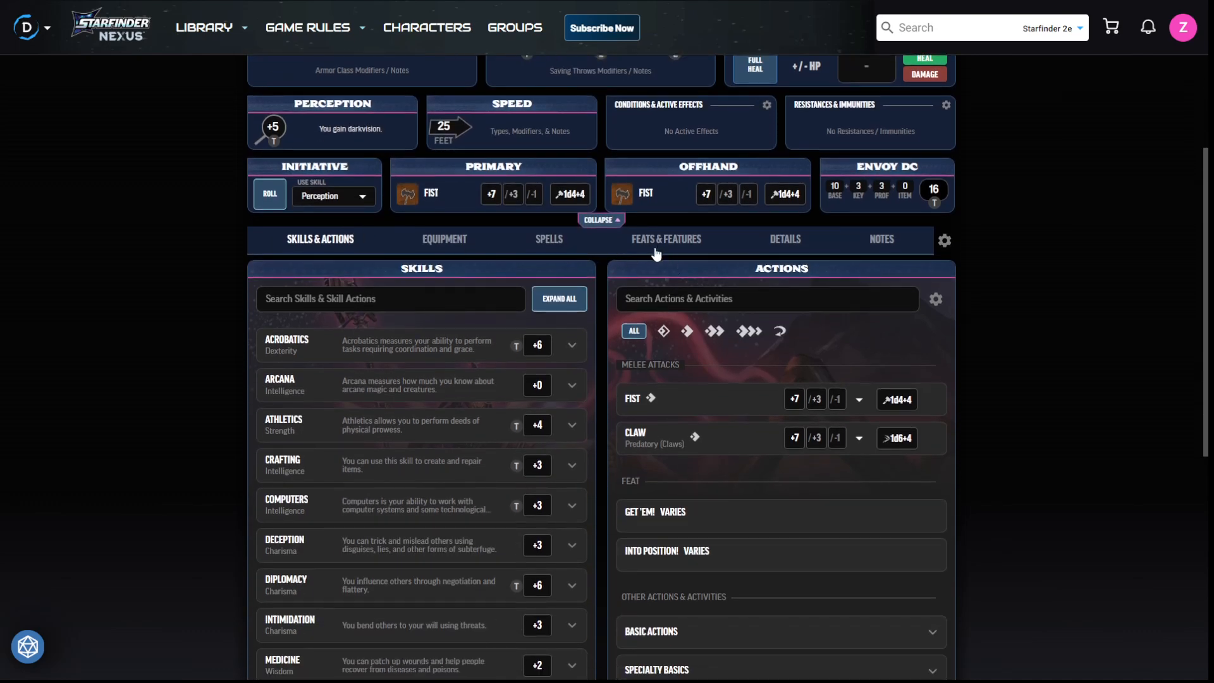
left_click(427, 244)
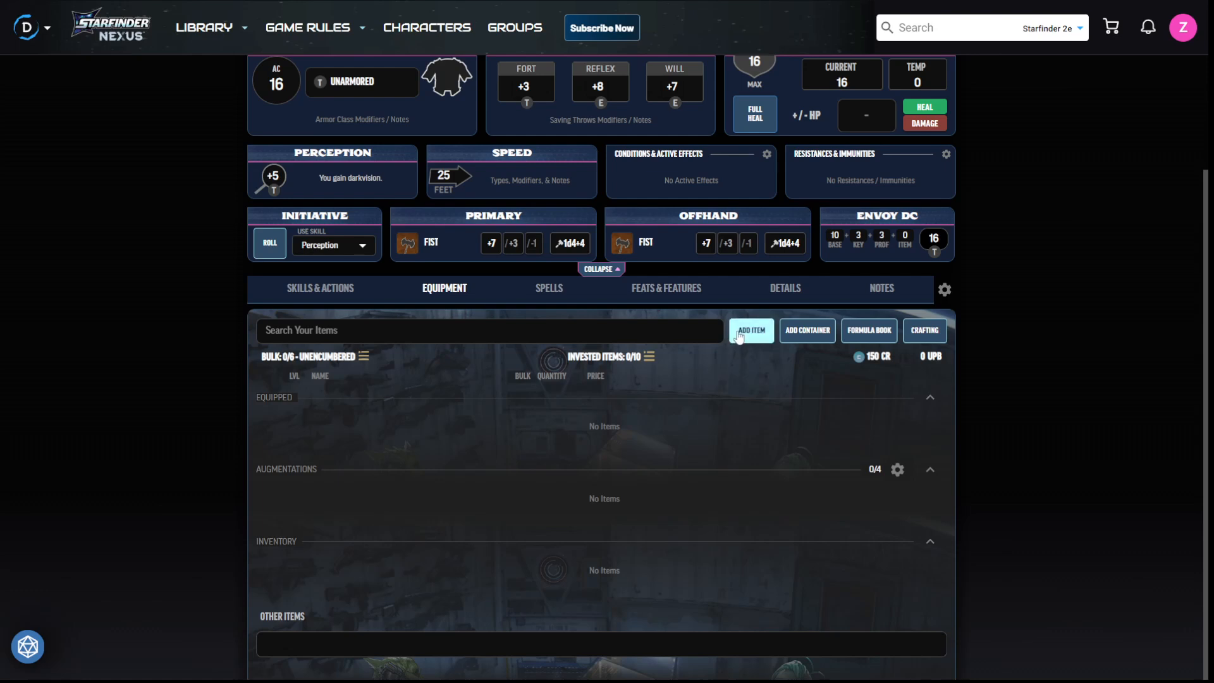
left_click(739, 336)
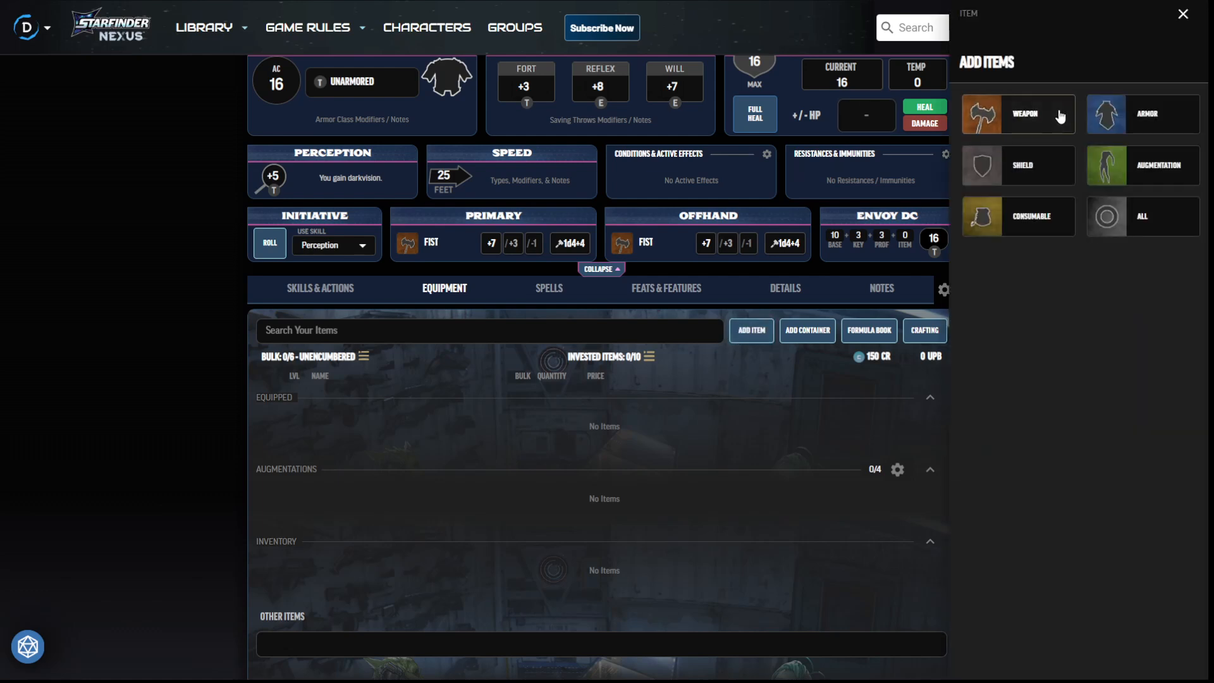
left_click(1028, 123)
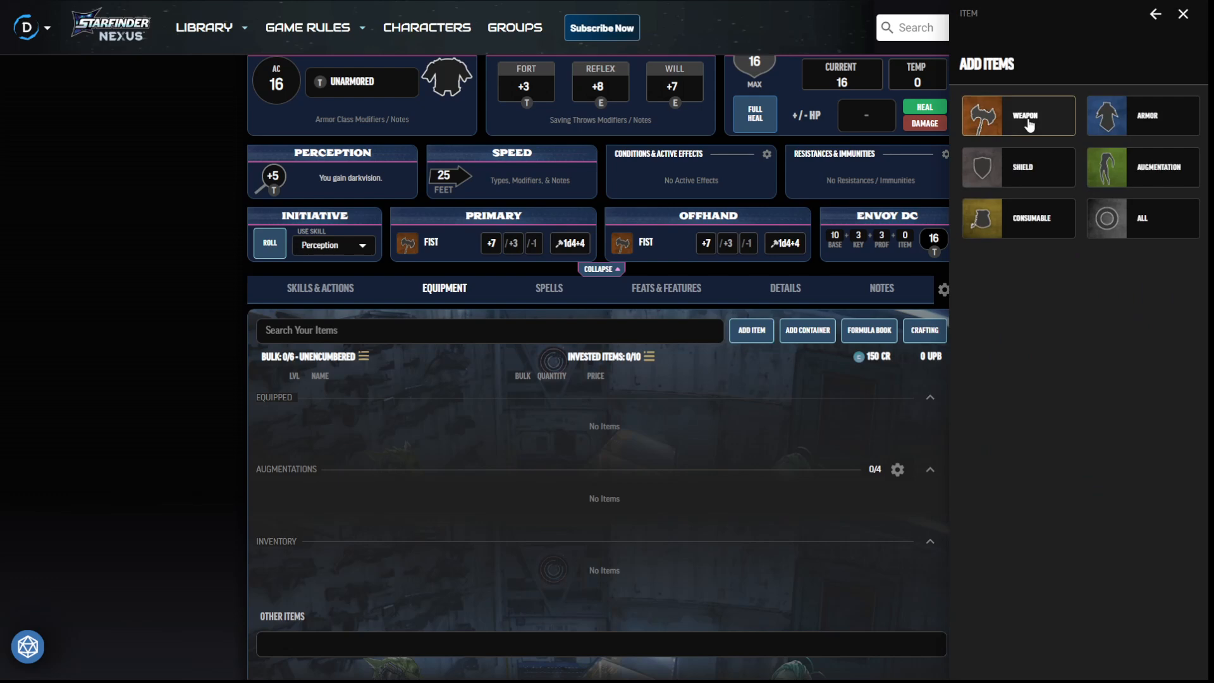
left_click(1016, 199)
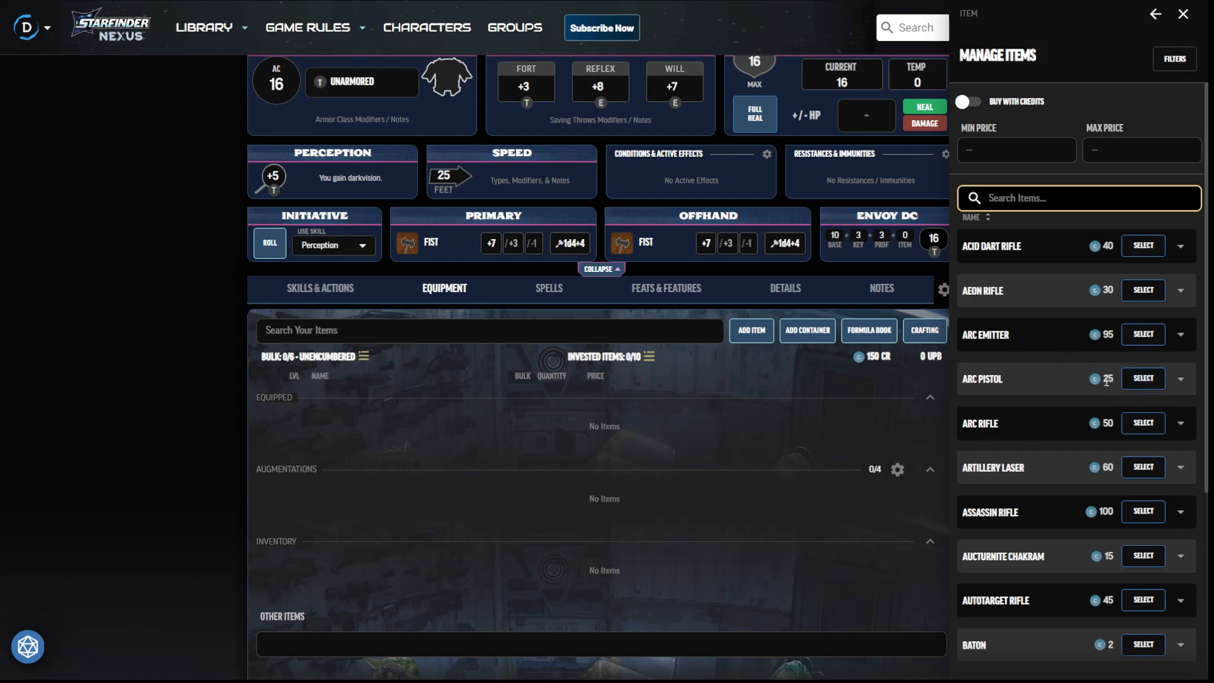
Review the Arc Pistol's details and add one to the inventory without buying it with credits.
left_click(1180, 381)
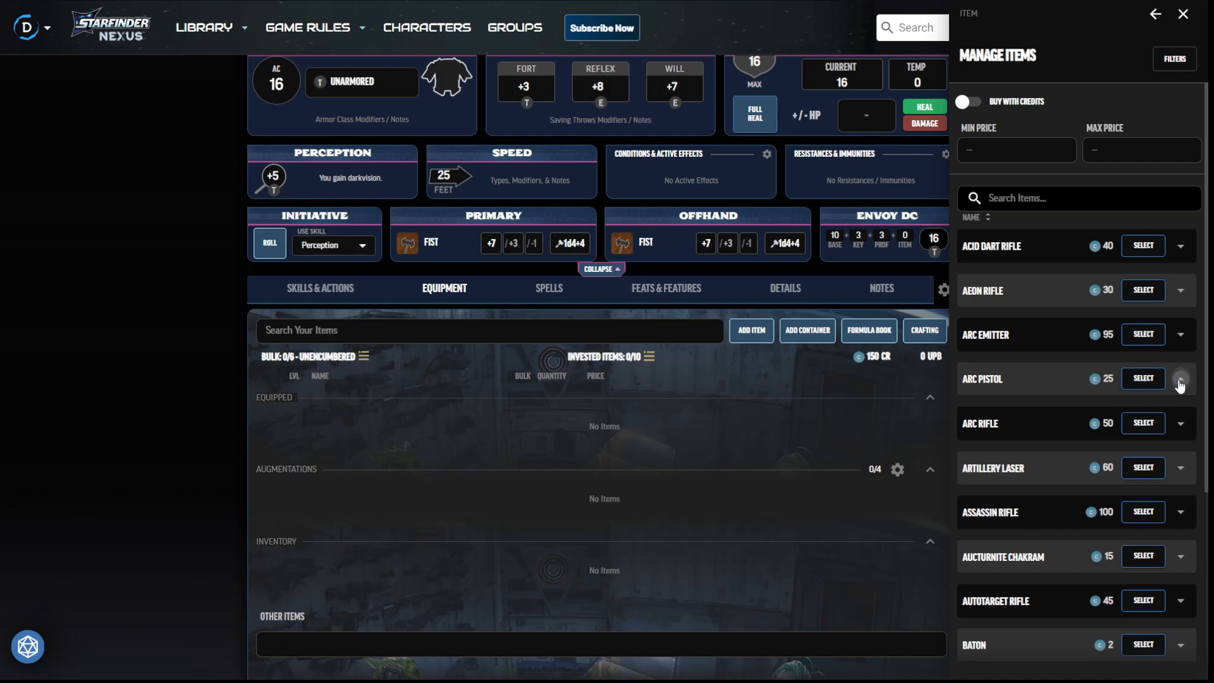
scroll(1176, 380, "down", 5)
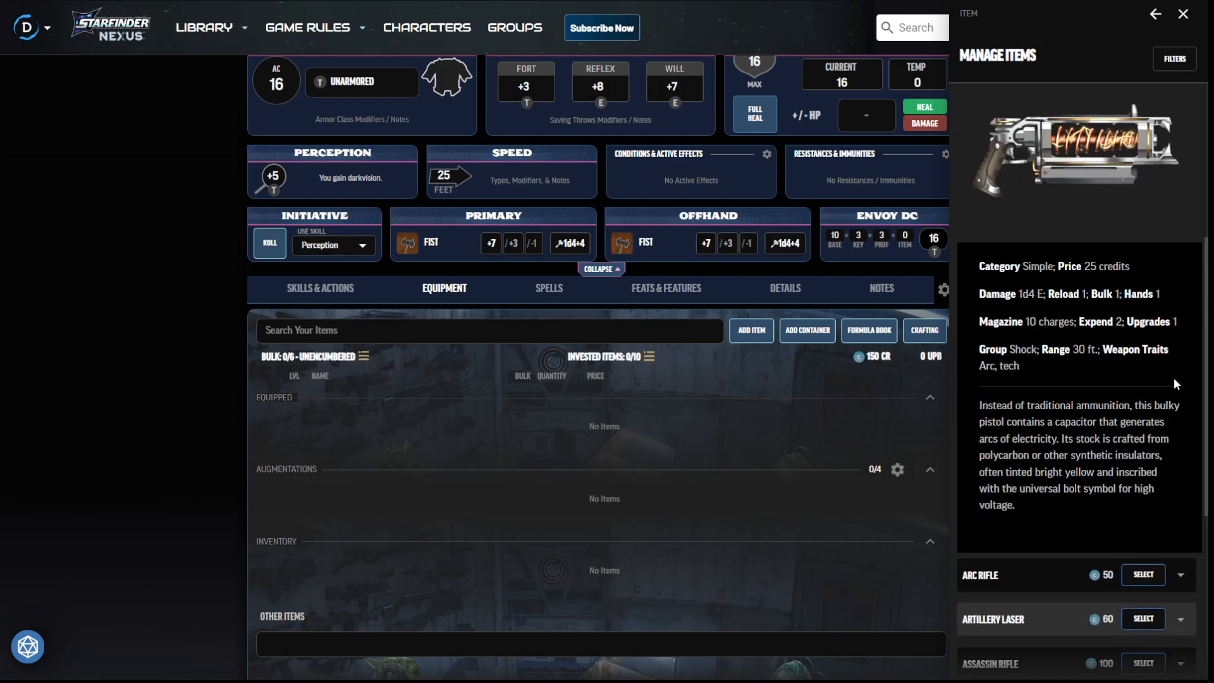
scroll(1173, 377, "down", 7)
scroll(1154, 337, "up", 13)
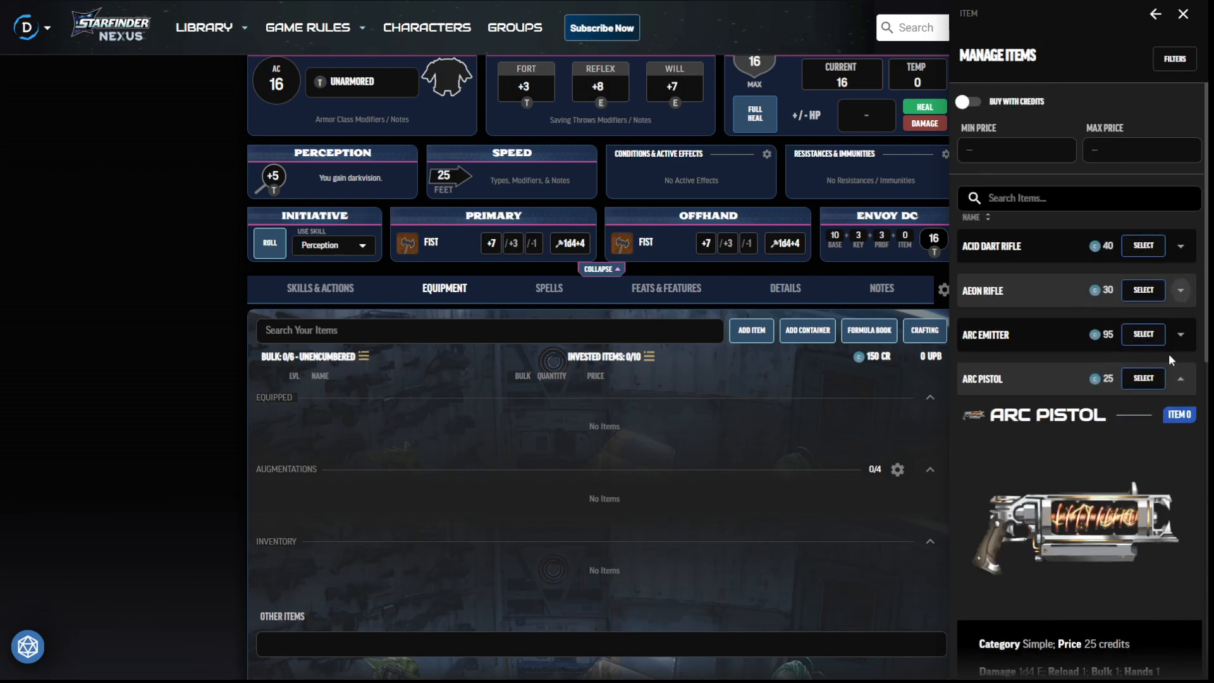
left_click(1180, 379)
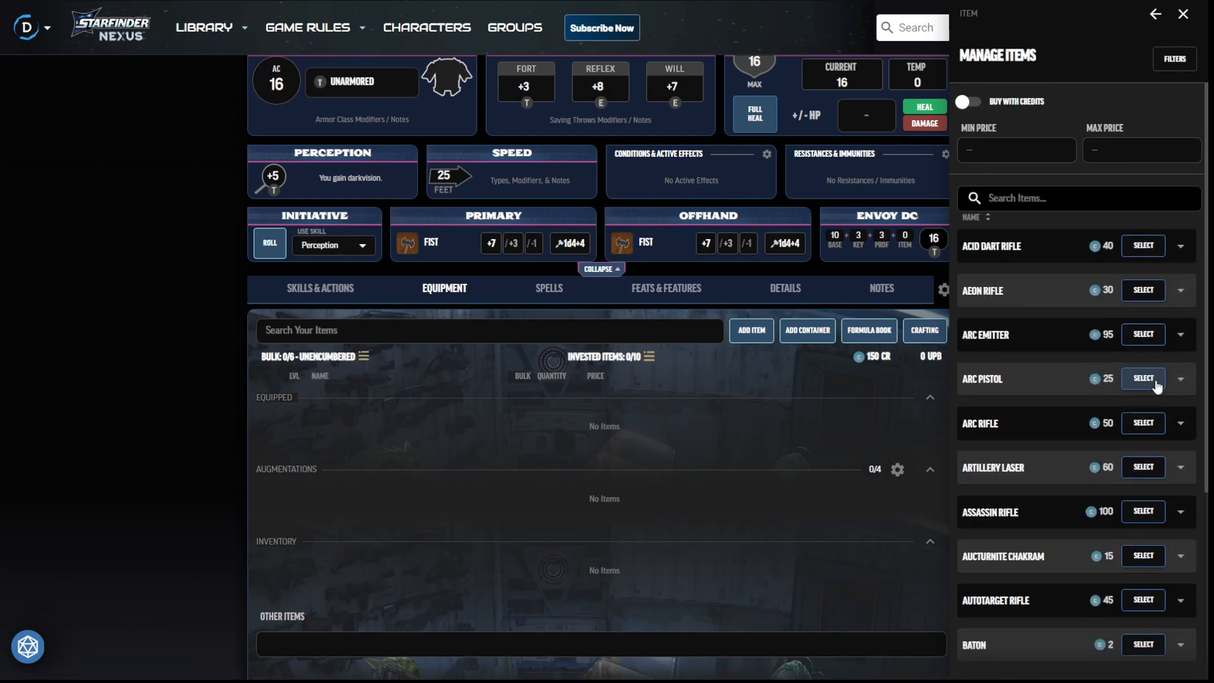
left_click(1155, 380)
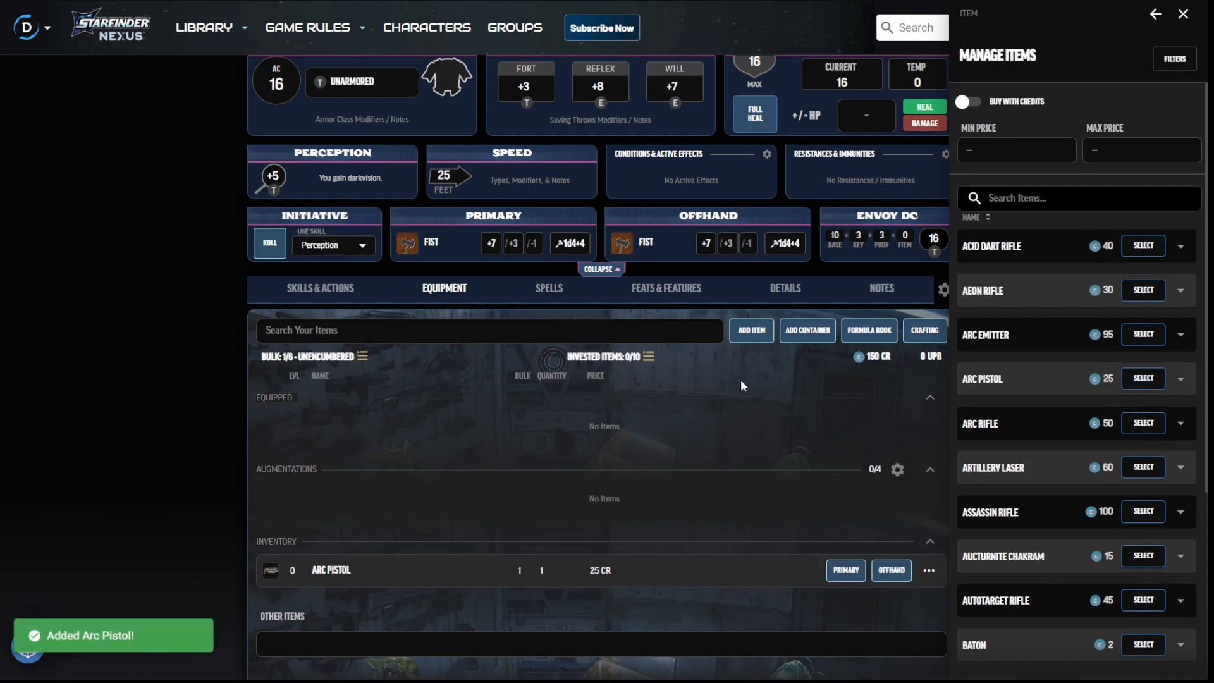
left_click(1183, 14)
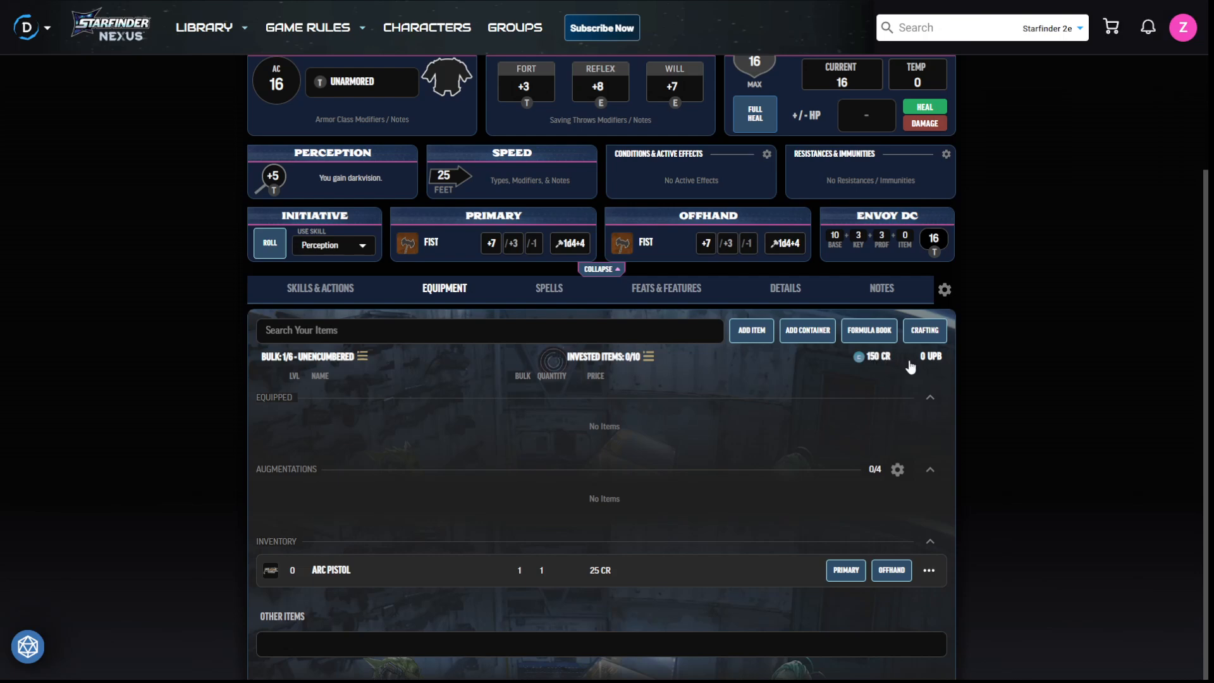
Remove 25 credits from the character's currency to pay for the Arc Pistol.
left_click(882, 362)
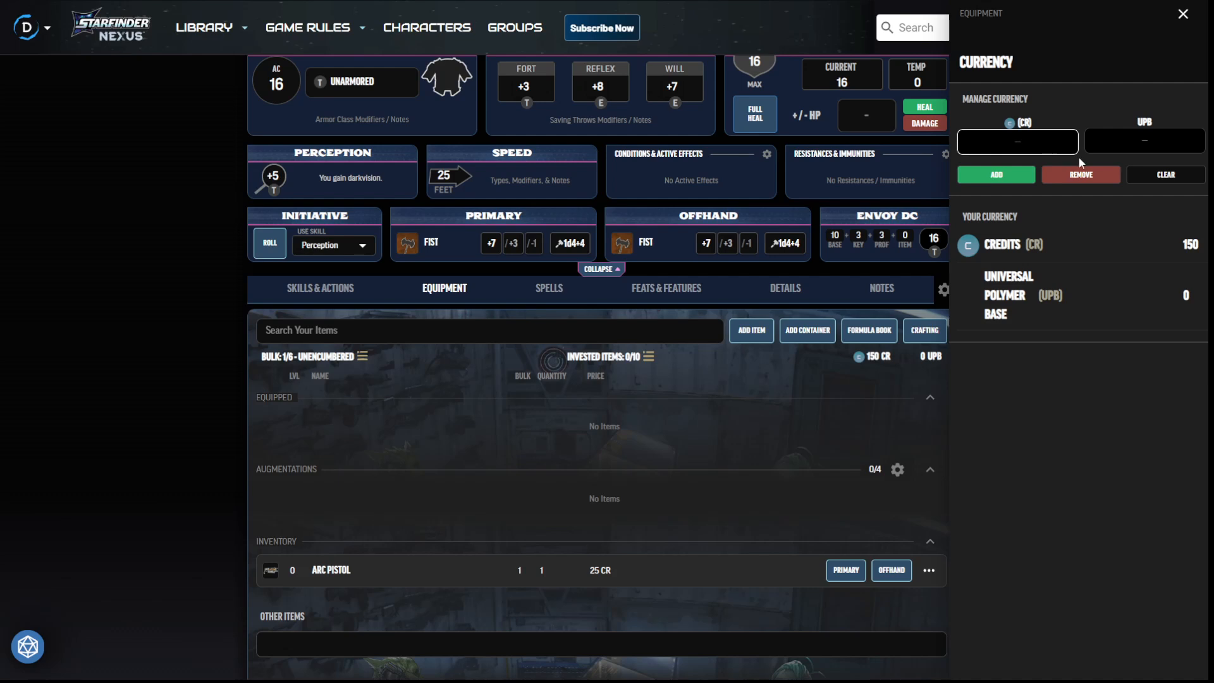
left_click(1035, 146)
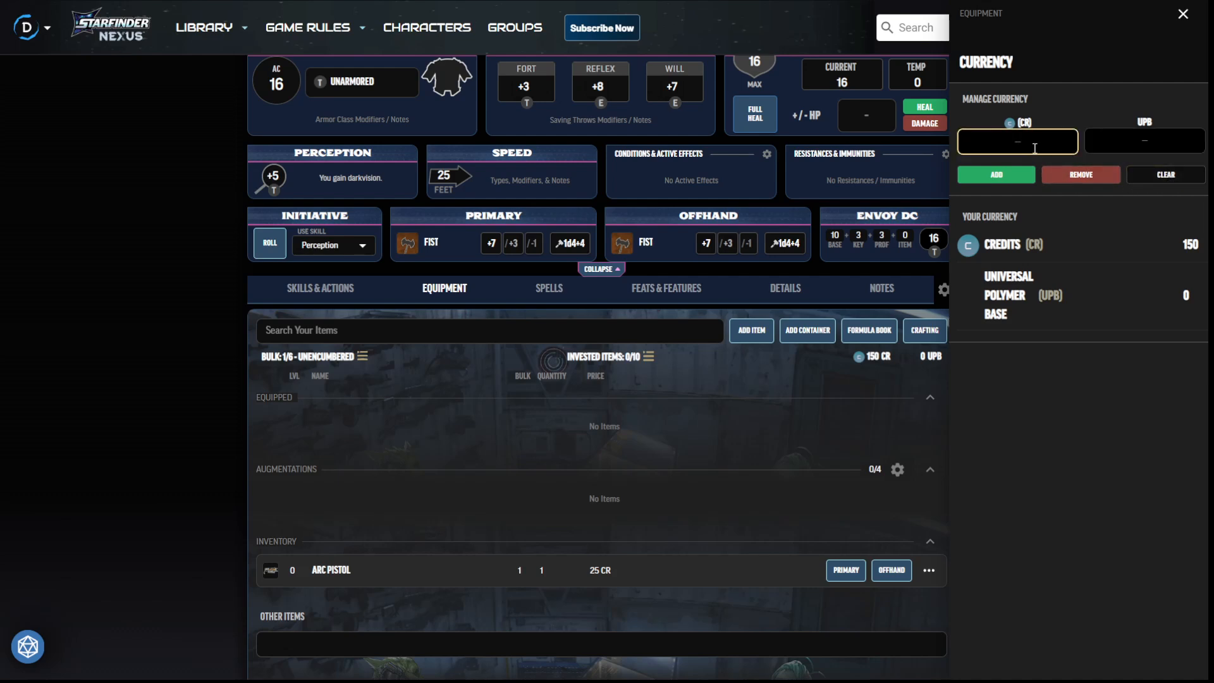
left_click(1070, 173)
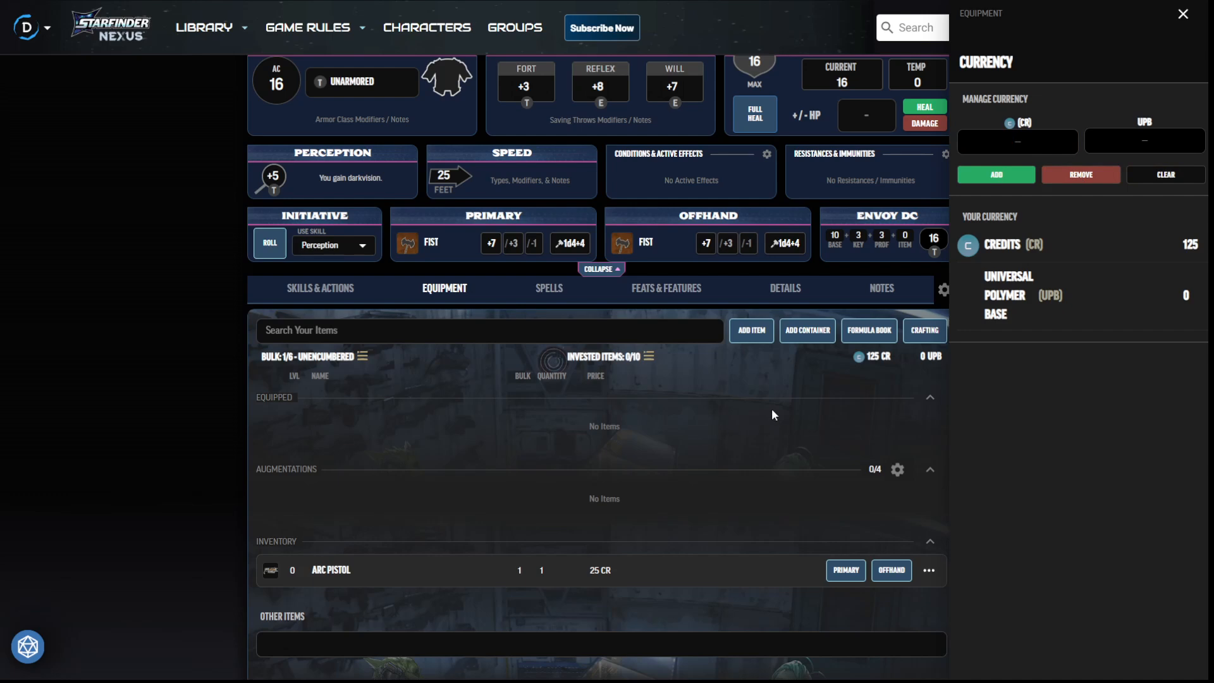
left_click(1182, 14)
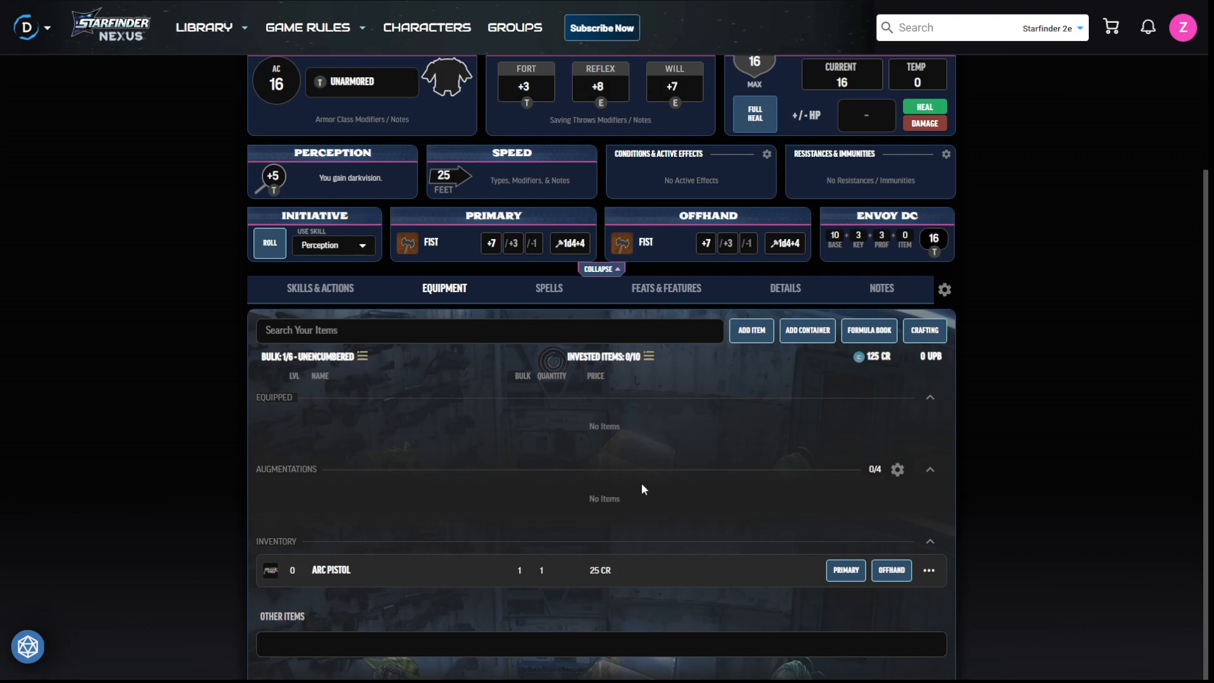
Equip the Arc Pistol as the primary weapon and roll its +7 and +2 attacks.
left_click(844, 572)
scroll(494, 247, "up", 2)
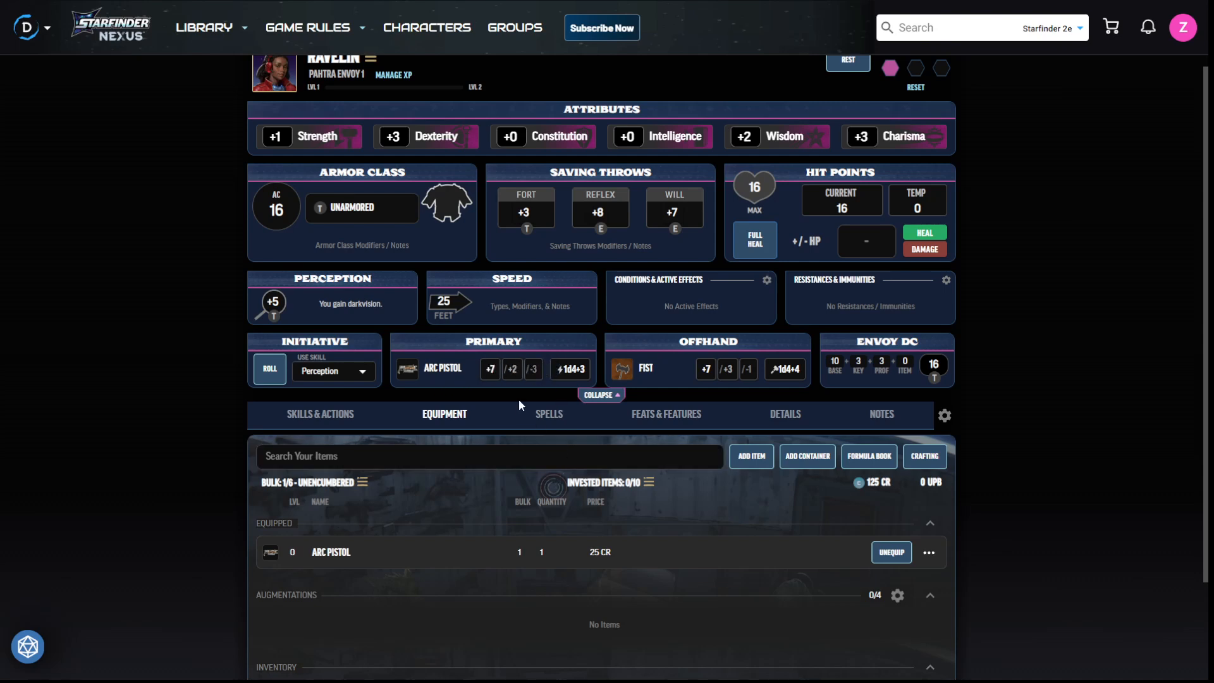
left_click(492, 369)
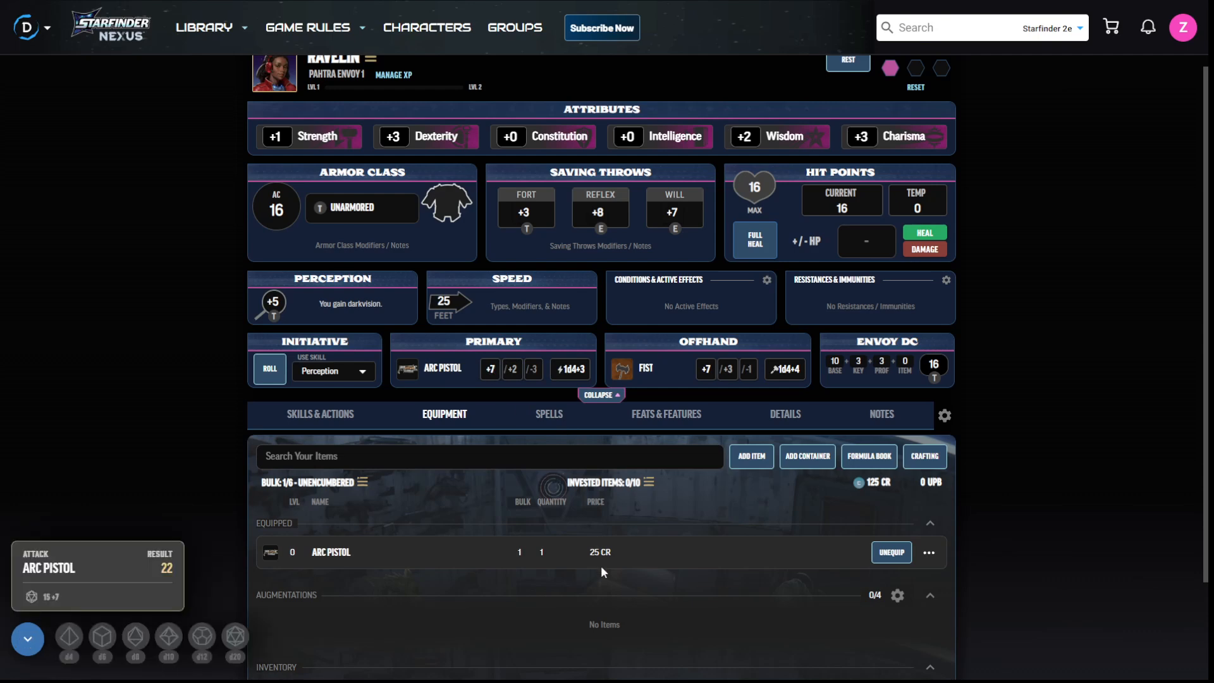
left_click(517, 372)
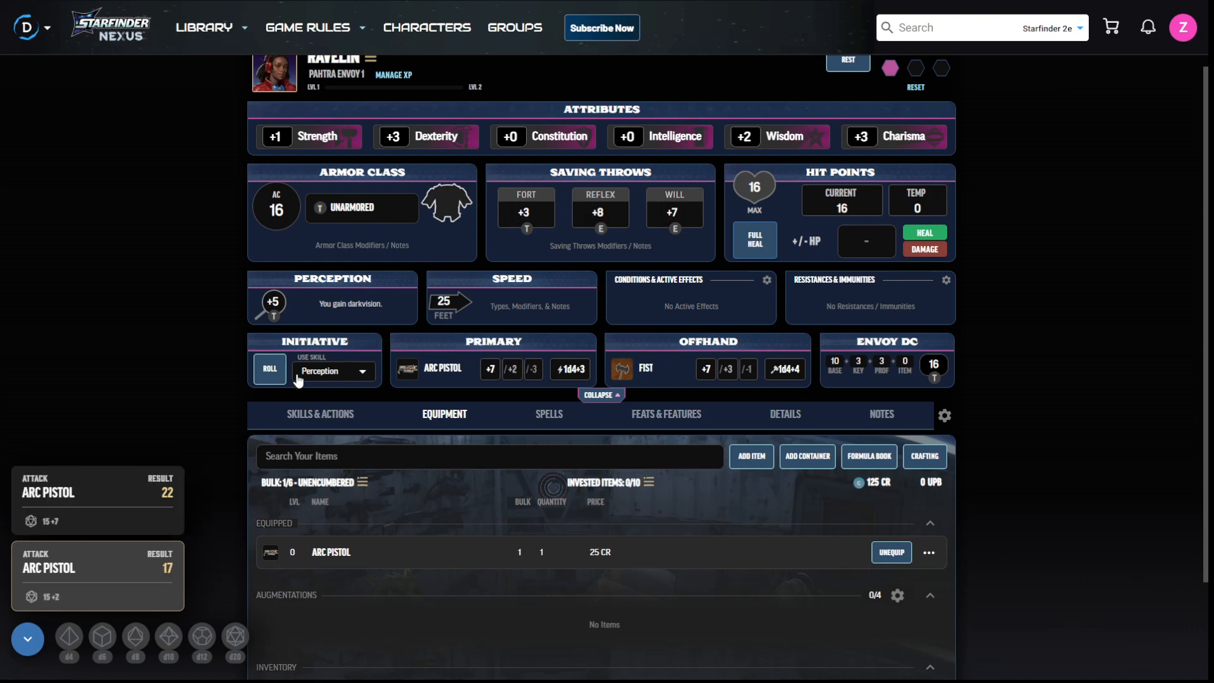
Try the Clean Dark and Clean Light themes on Ravelin's character sheet, and restore the Cosmic Hero theme.
scroll(525, 309, "up", 1)
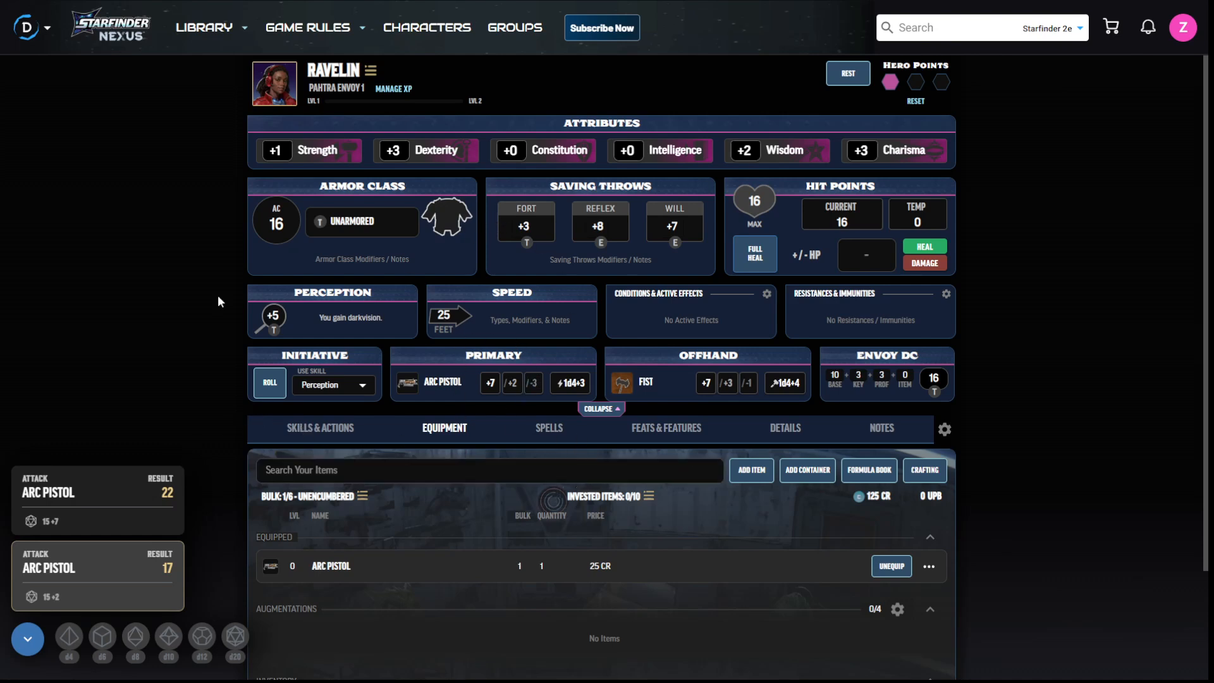
left_click(273, 89)
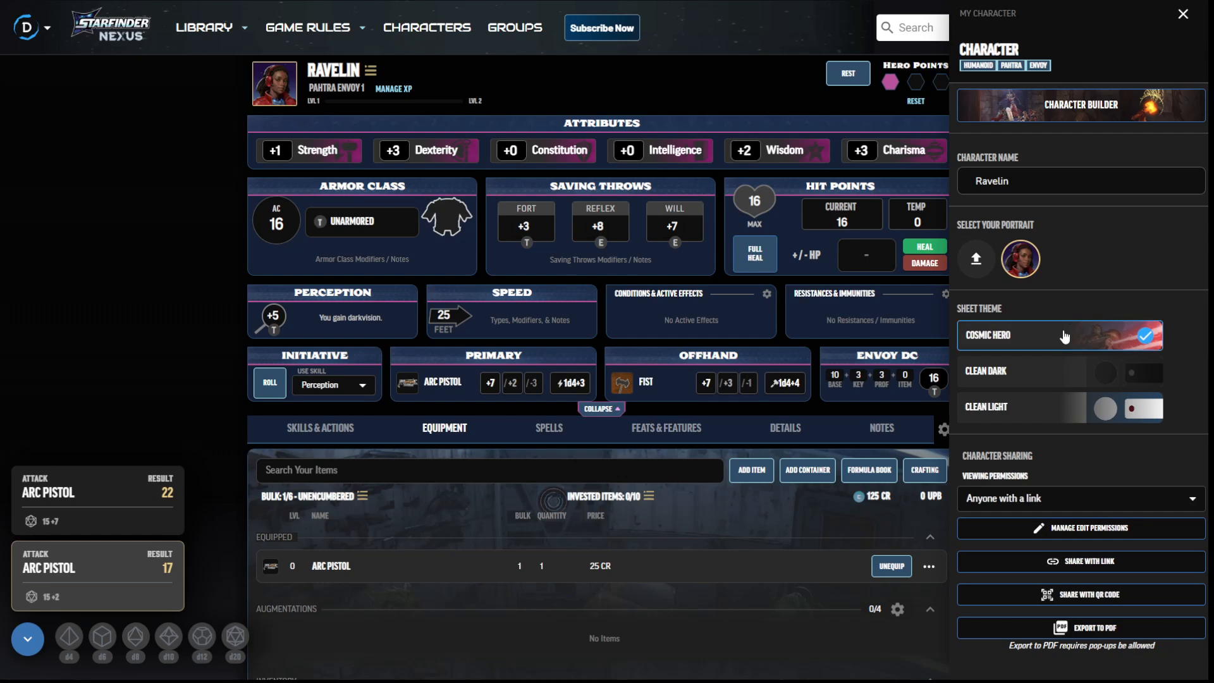
left_click(1065, 374)
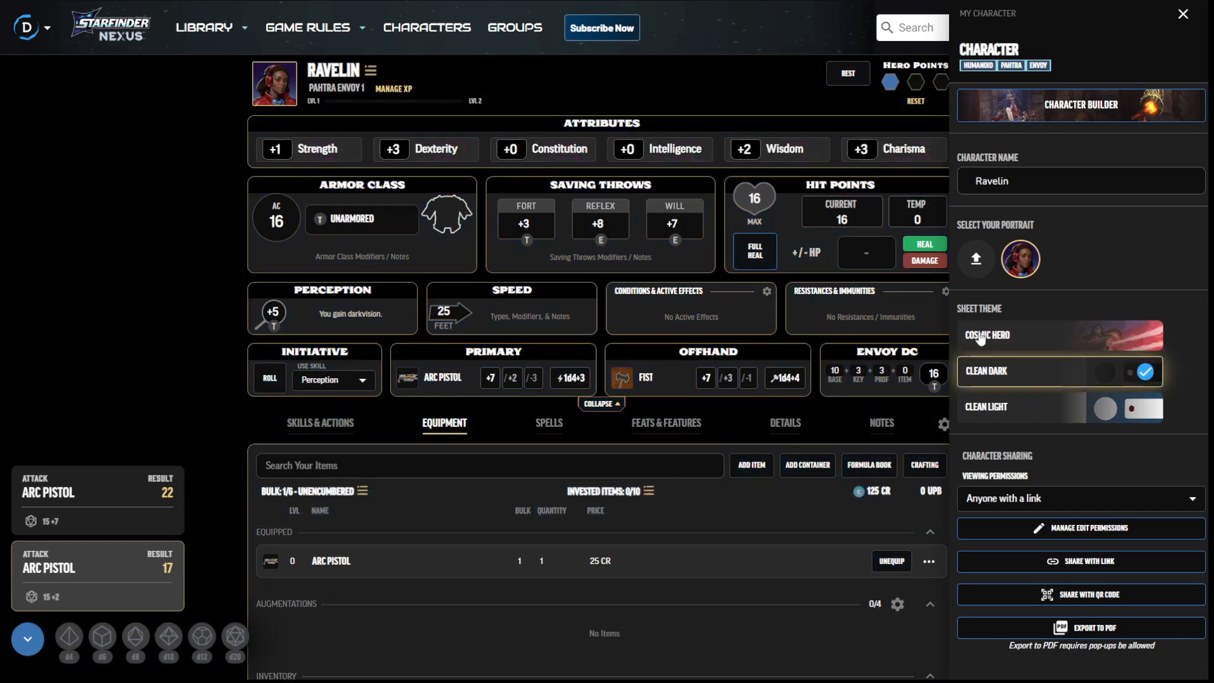
left_click(1054, 410)
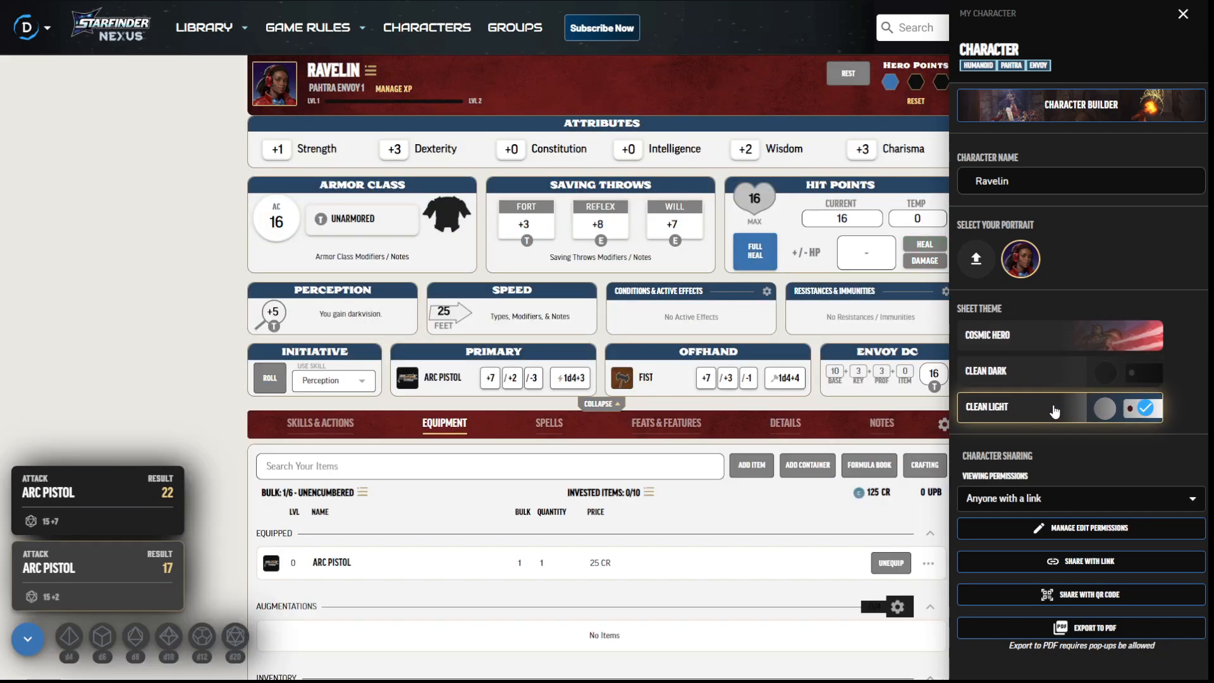
left_click(1067, 335)
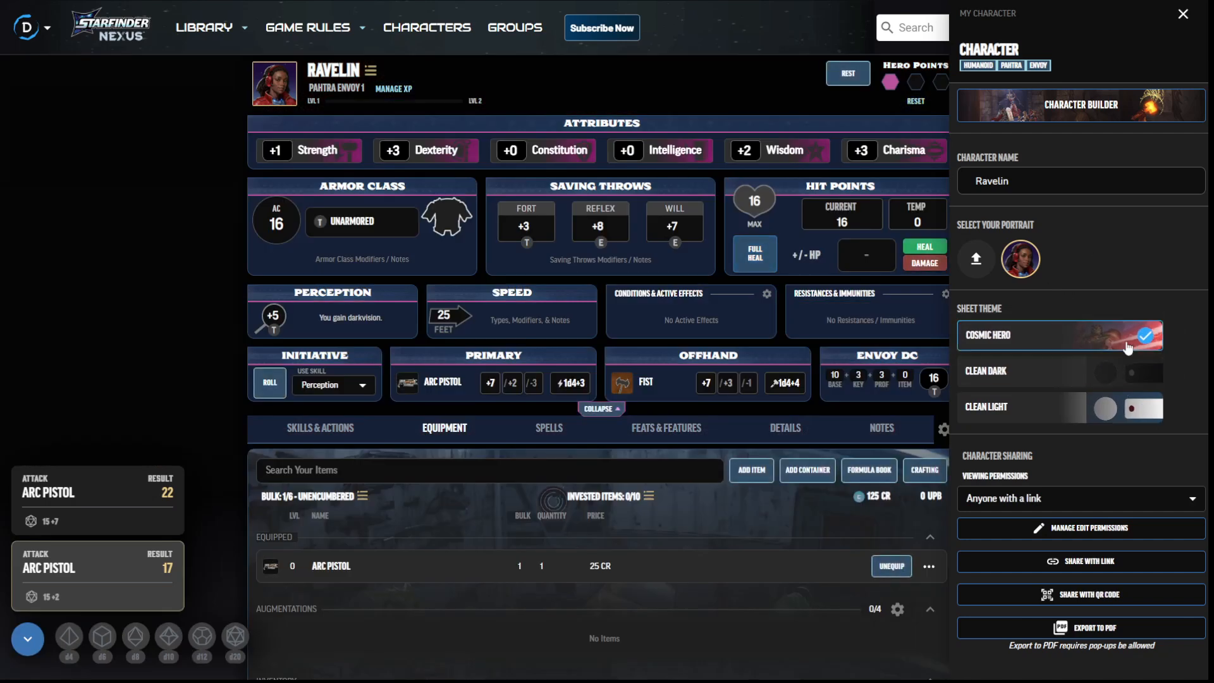
left_click(1182, 14)
Export Ravelin's character sheet to PDF from the character settings, and close the settings.
left_click(265, 89)
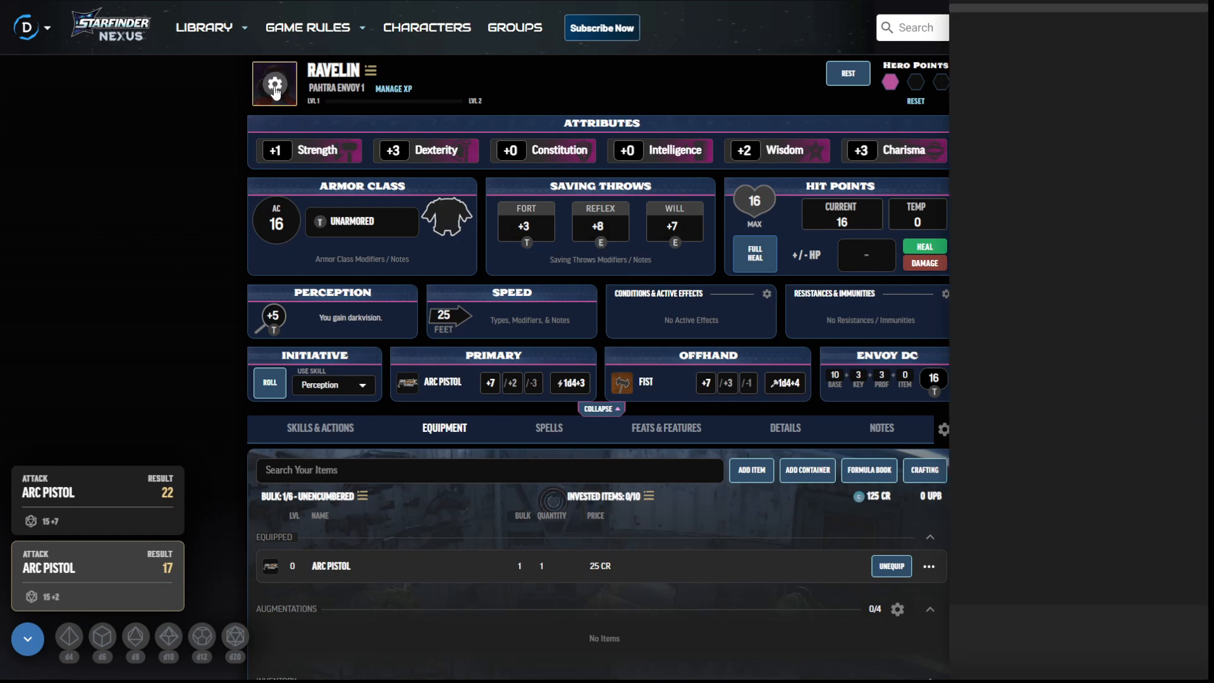
scroll(1026, 445, "down", 1)
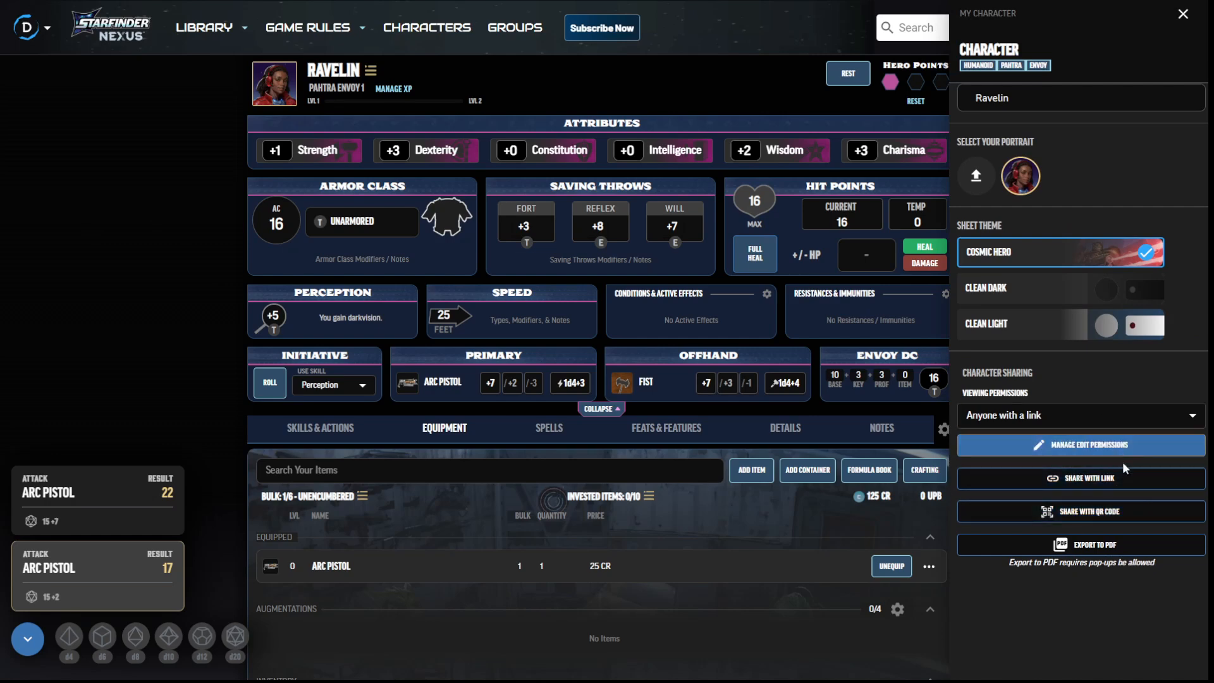
left_click(1121, 547)
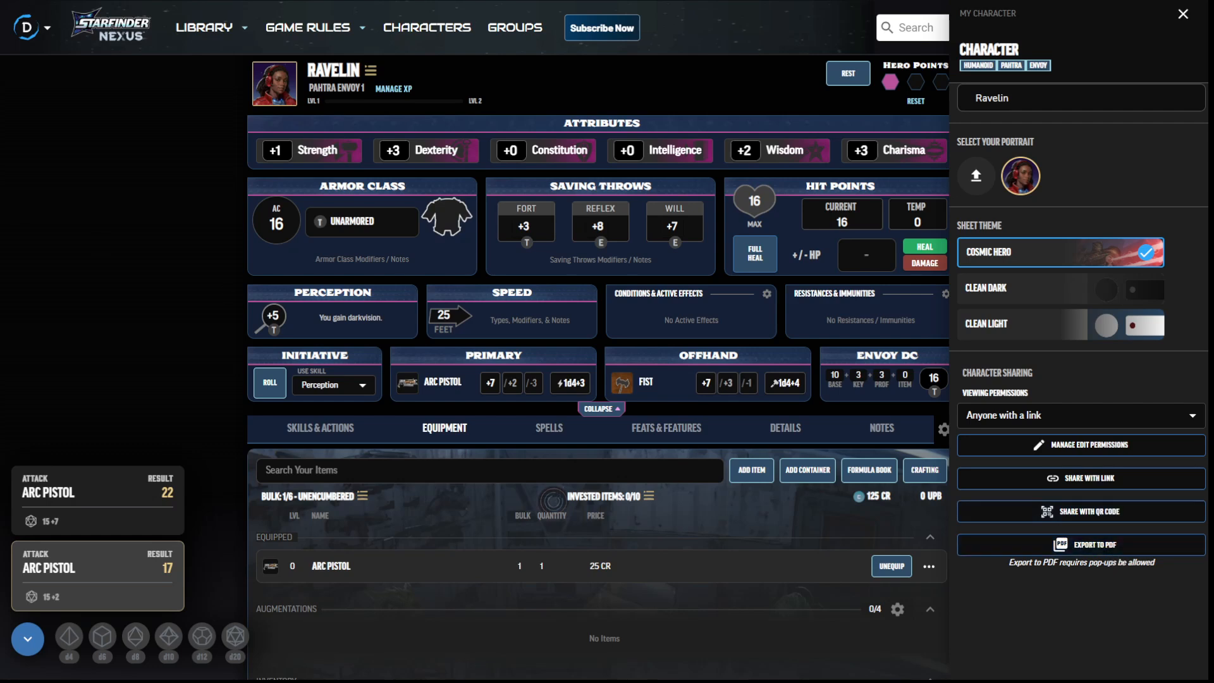
left_click(1183, 14)
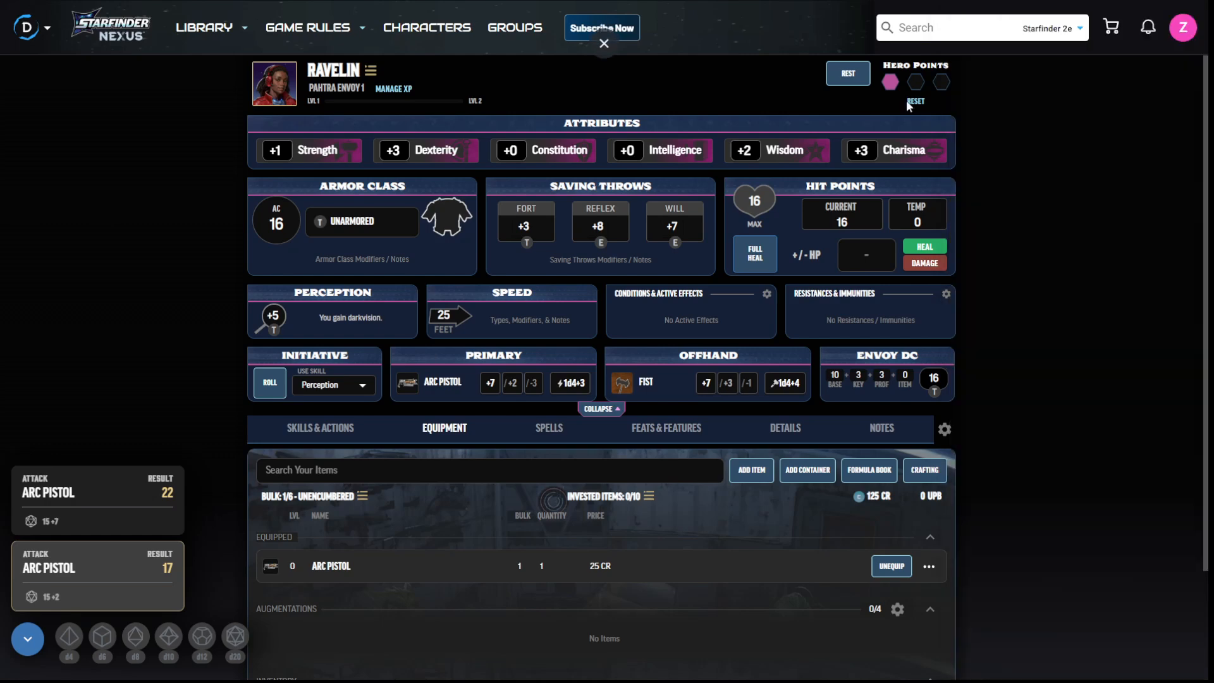